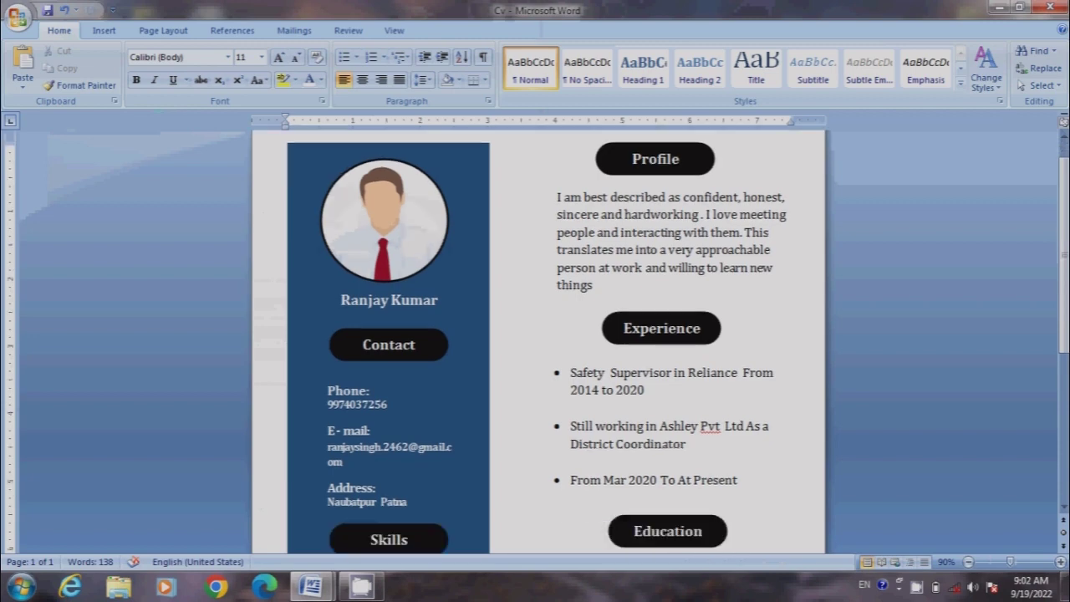
Step: Leave the CV preview and launch Microsoft Office Word 2007 to get a blank Document1
scroll(538, 340, "down", 2)
scroll(538, 340, "down", 3)
scroll(538, 340, "down", 2)
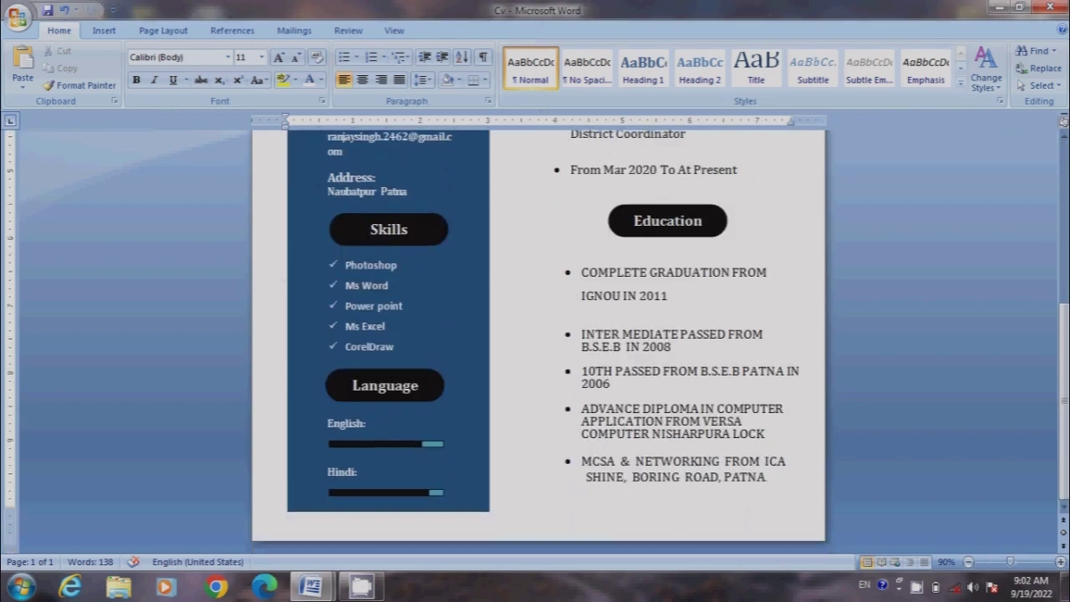
scroll(539, 341, "up", 2)
scroll(538, 340, "up", 3)
scroll(539, 340, "up", 3)
scroll(539, 340, "up", 2)
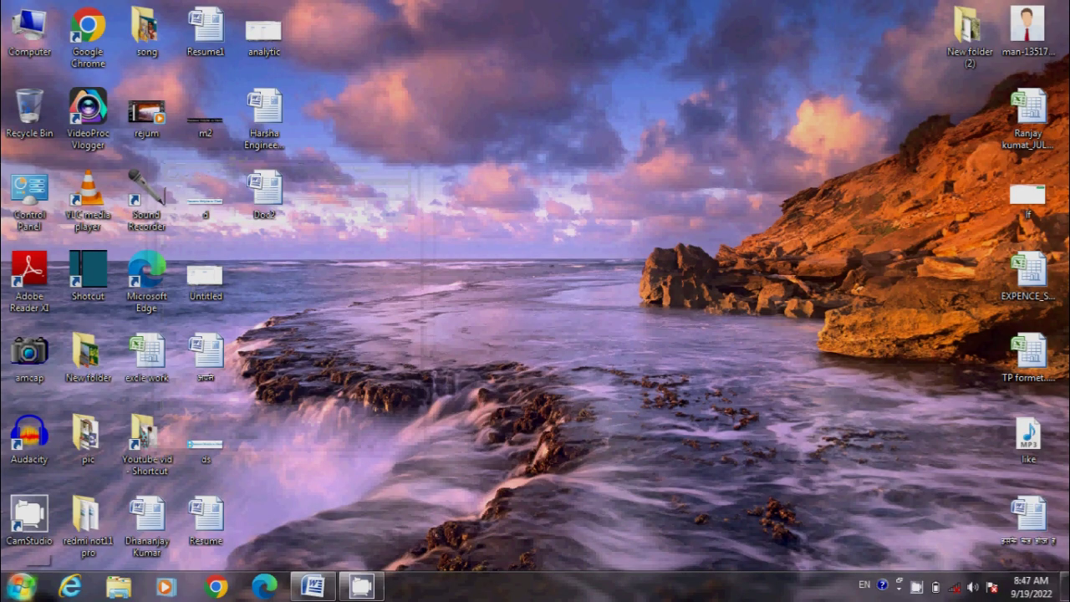
key("super")
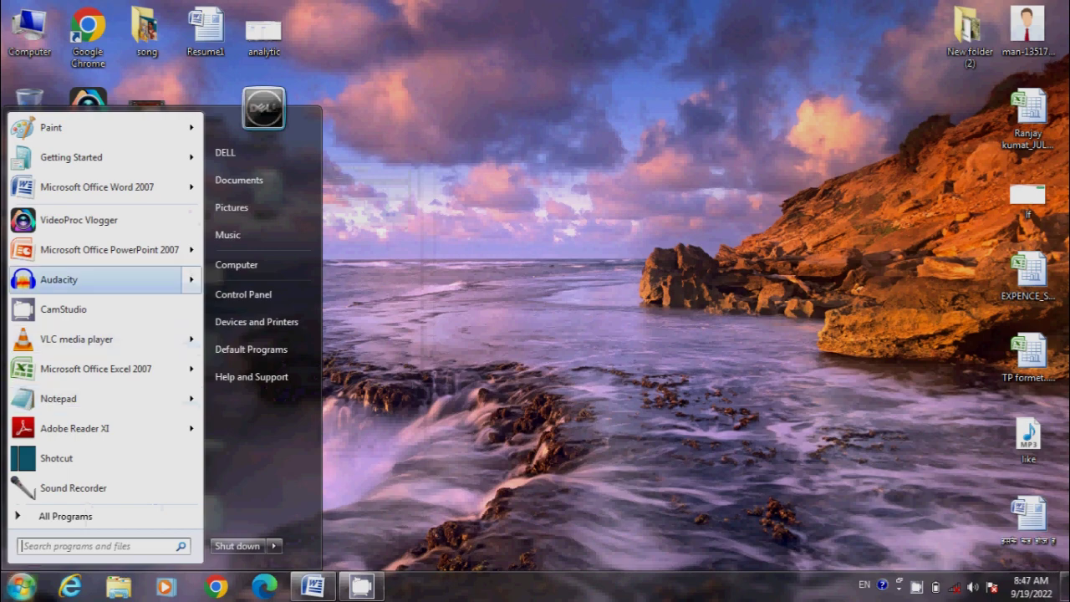
key("Return")
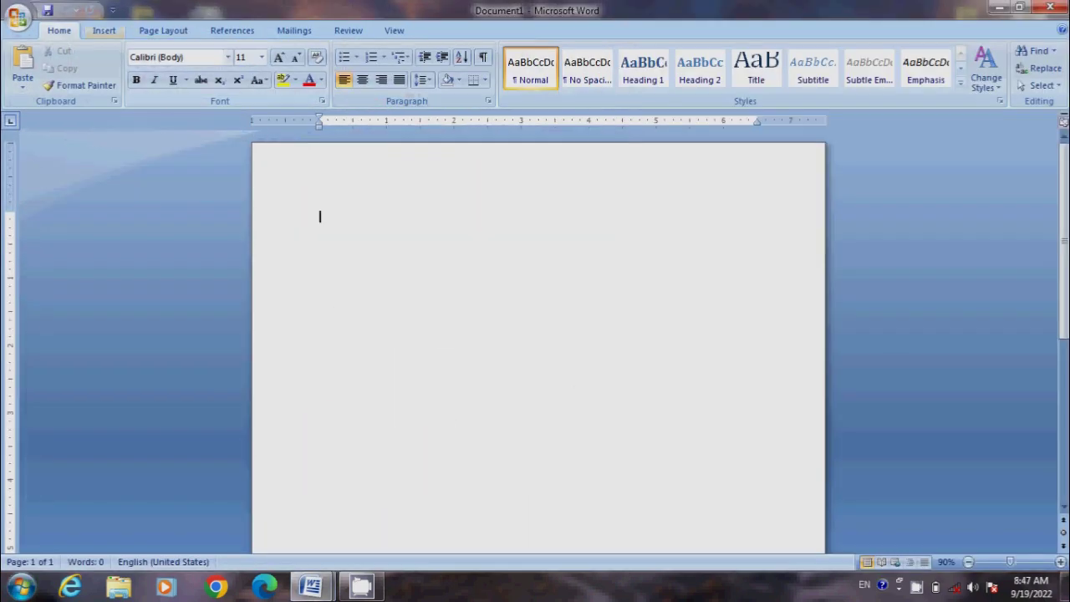
Step: Set the page margins to the Narrow 0.5" preset
left_click(163, 30)
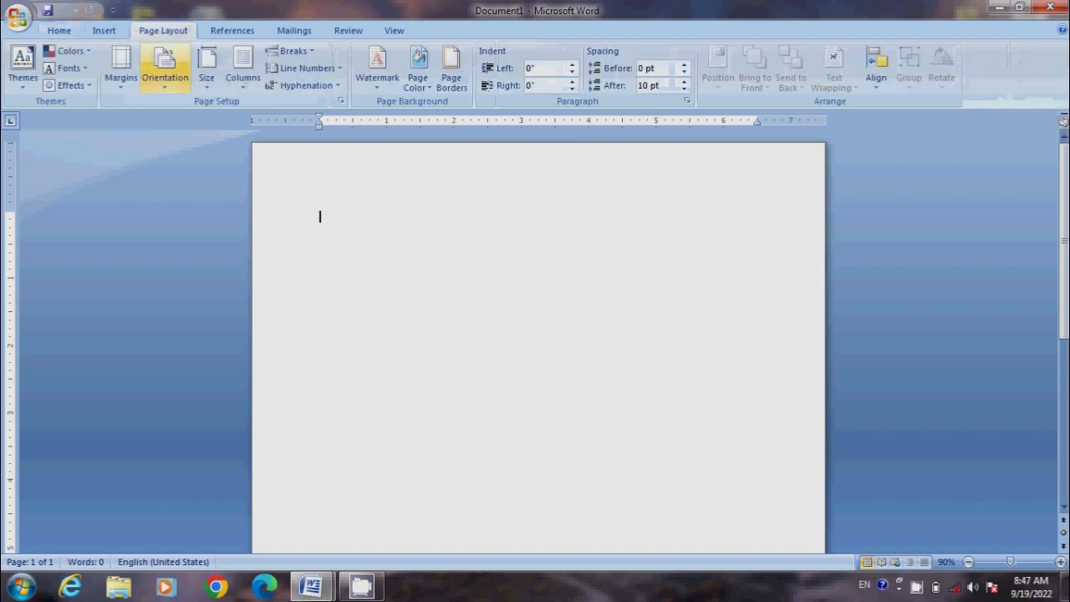
left_click(120, 67)
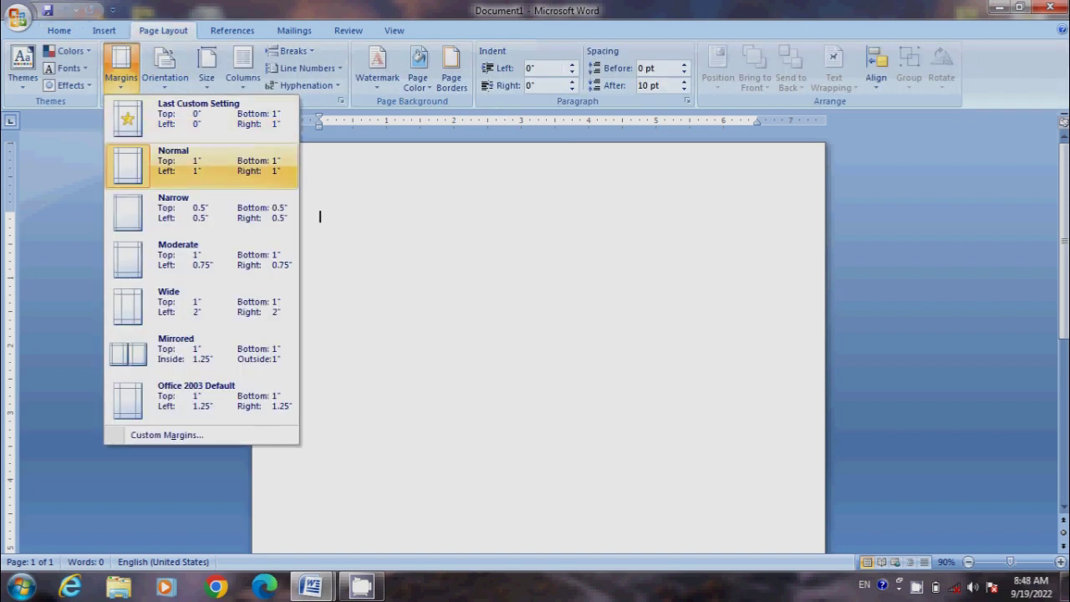
left_click(201, 209)
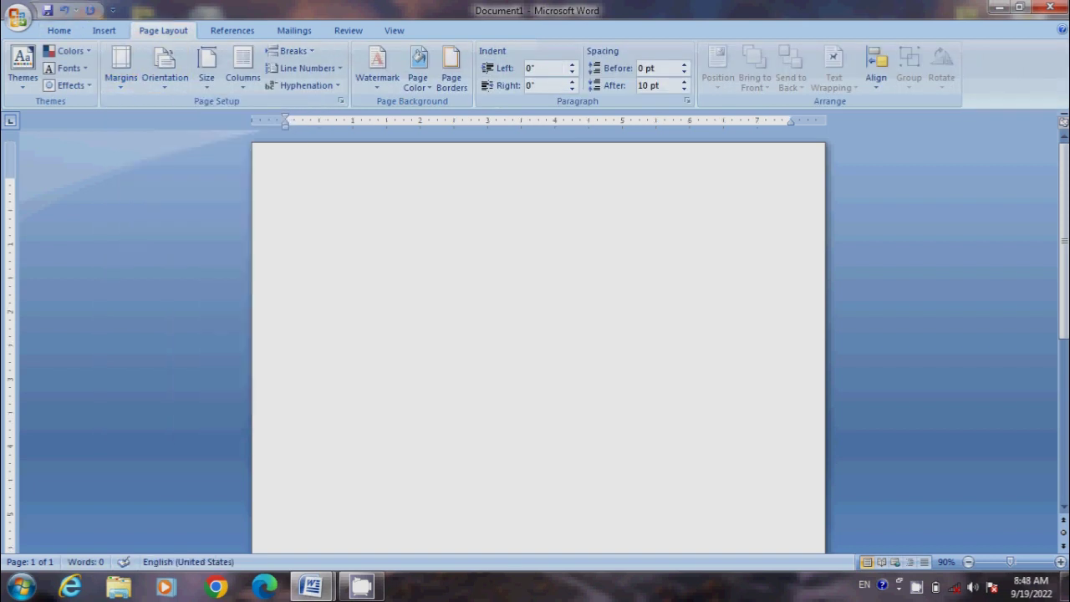
Step: Draw a tall rectangle down the left side of the page and set its width to 3"
left_click(104, 30)
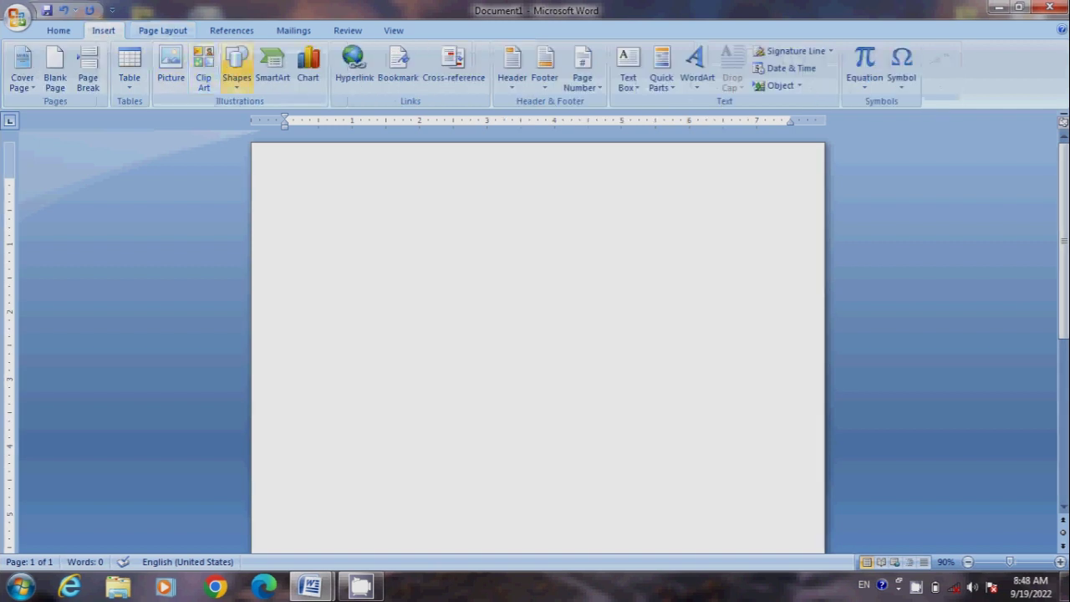
left_click(236, 67)
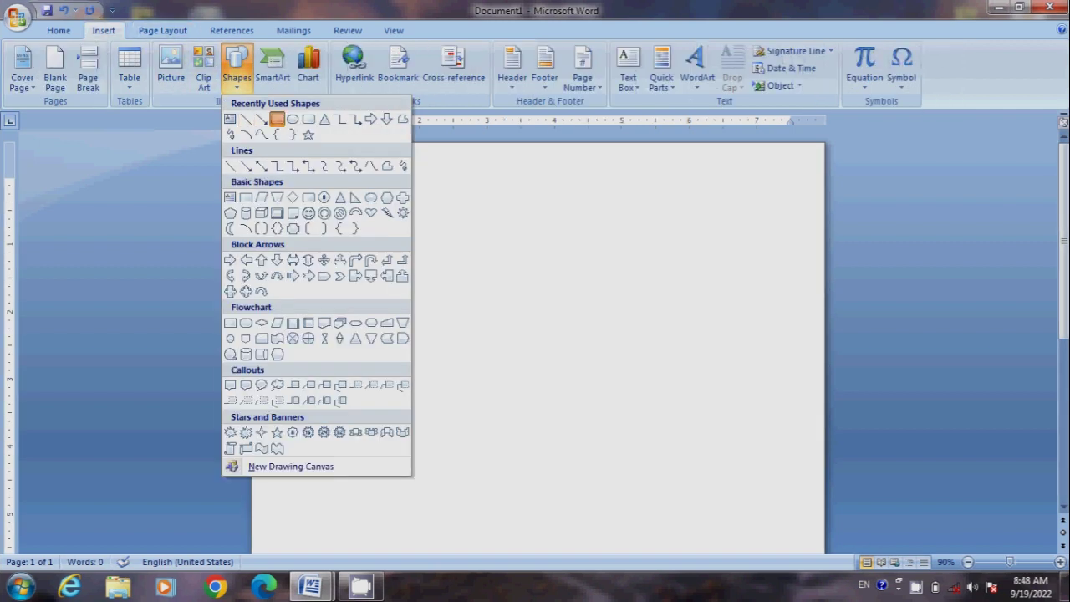
left_click(278, 119)
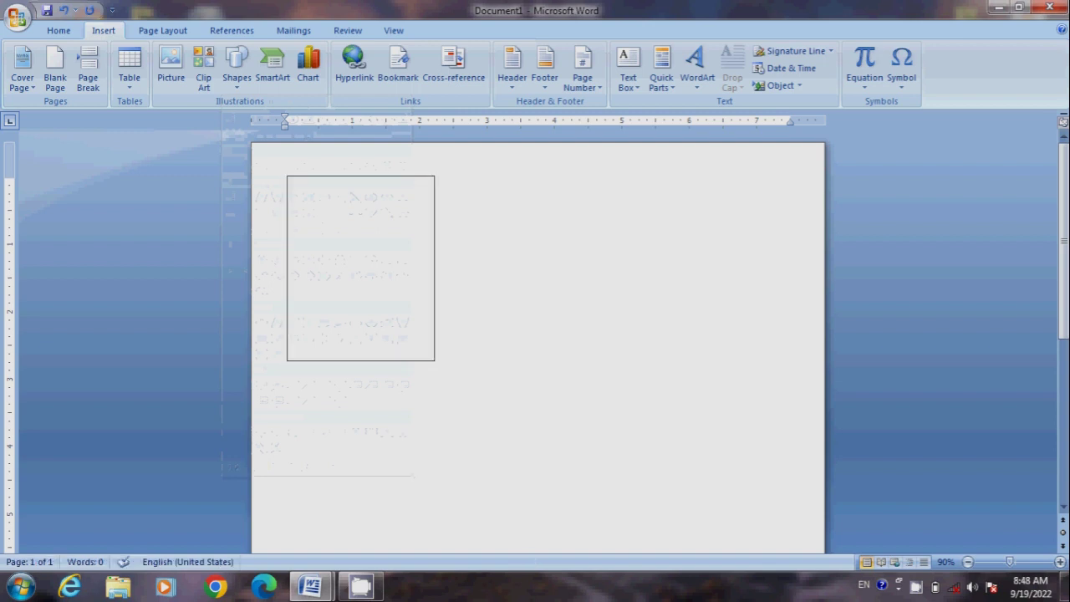
scroll(537, 334, "down", 5)
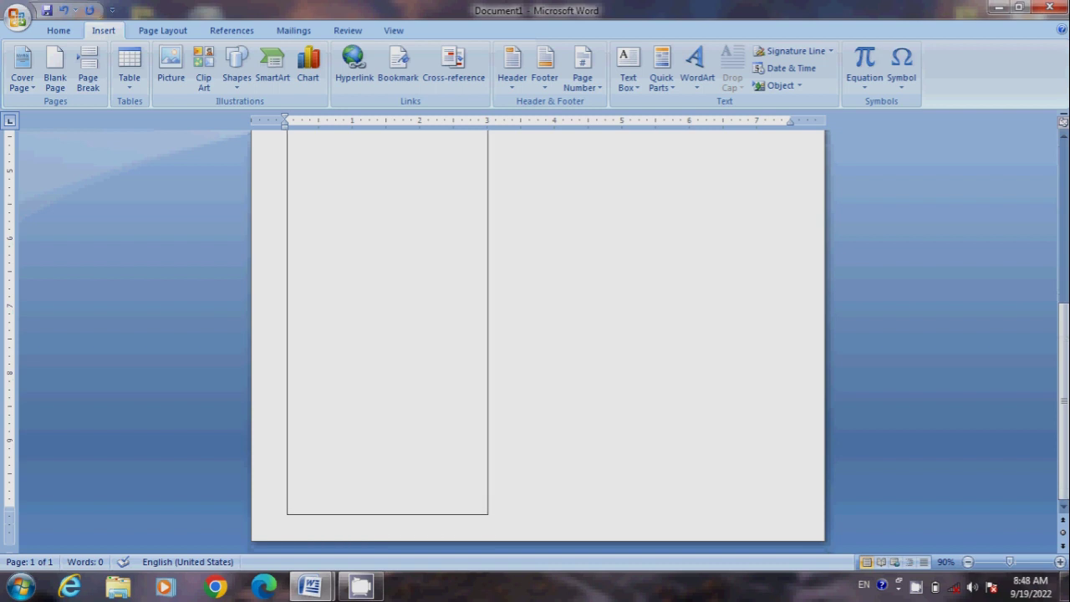
left_click_drag(488, 511, 487, 511)
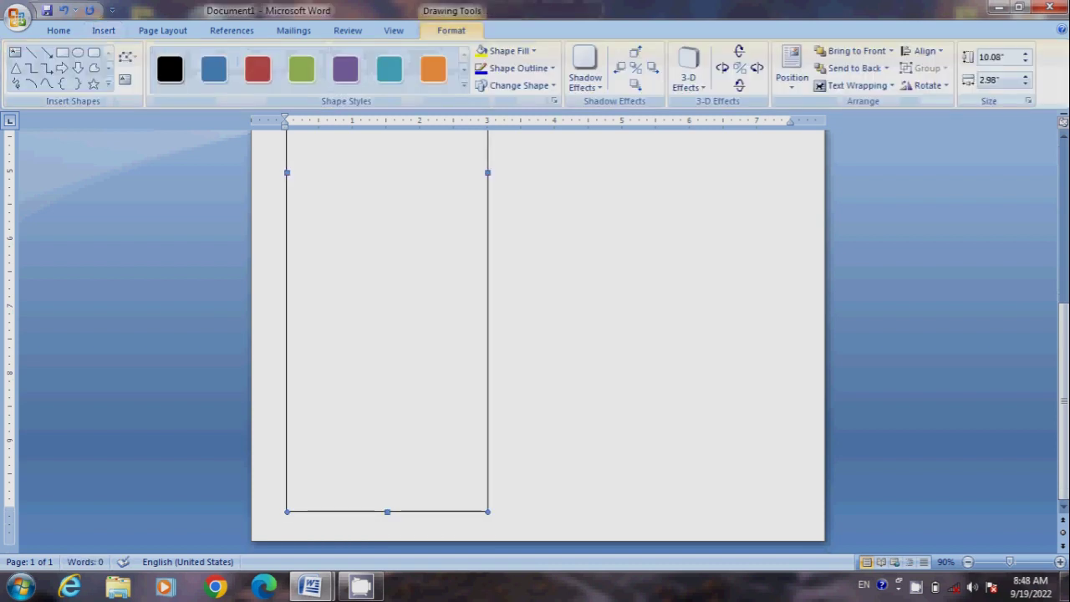
scroll(537, 334, "up", 2)
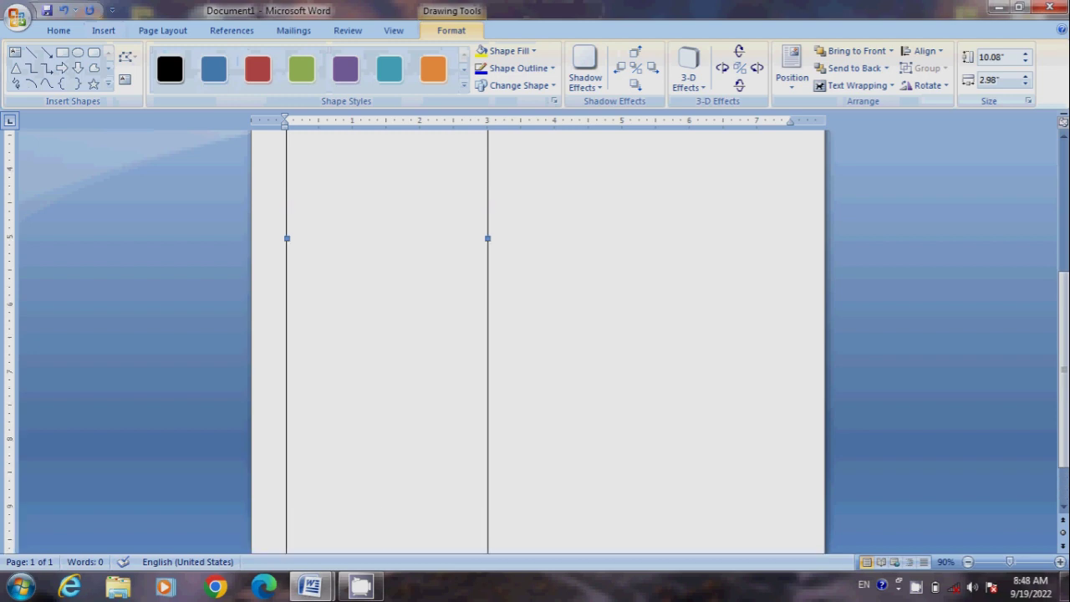
left_click_drag(488, 238, 491, 239)
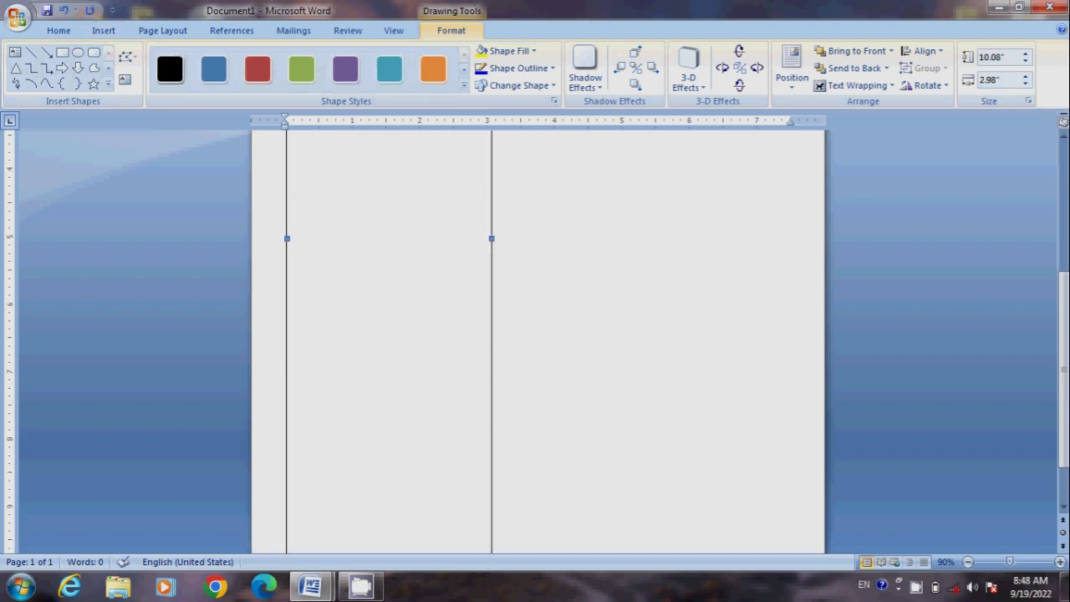
scroll(537, 335, "up", 3)
scroll(537, 335, "up", 5)
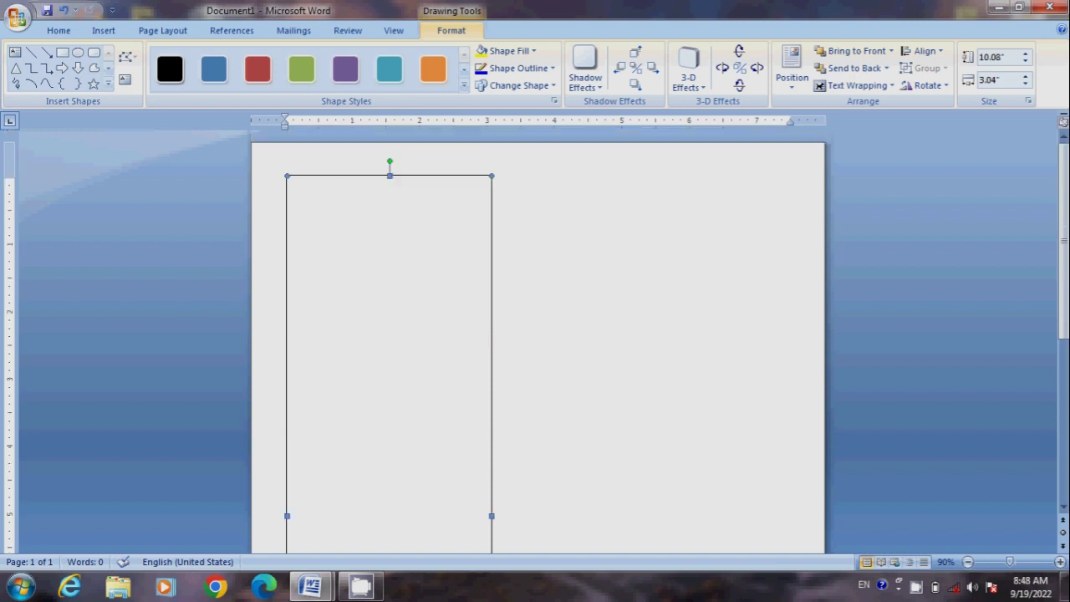
type("3")
key("Return")
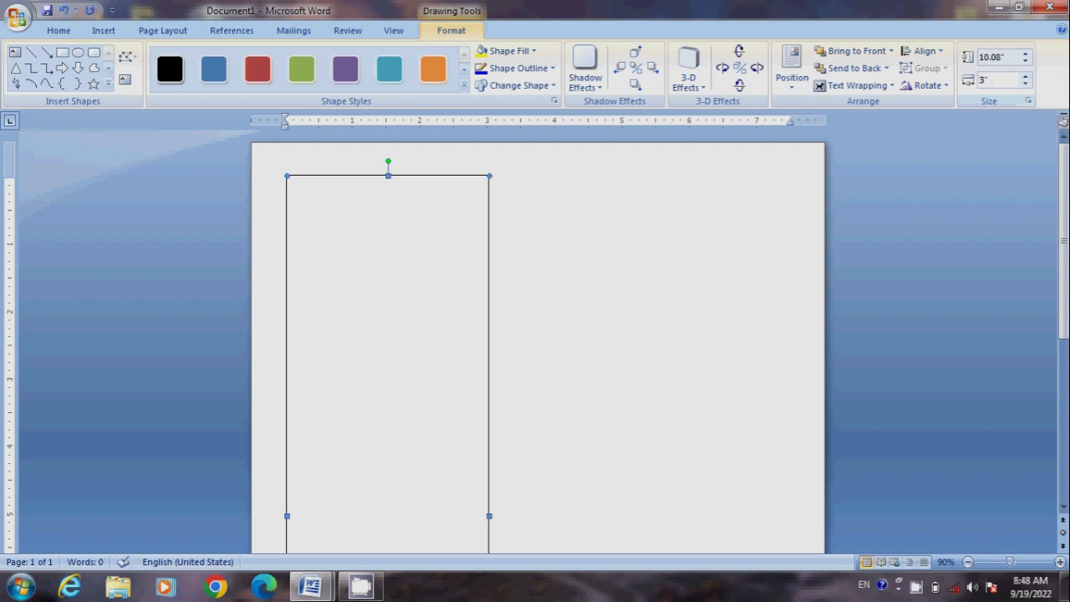
left_click(508, 51)
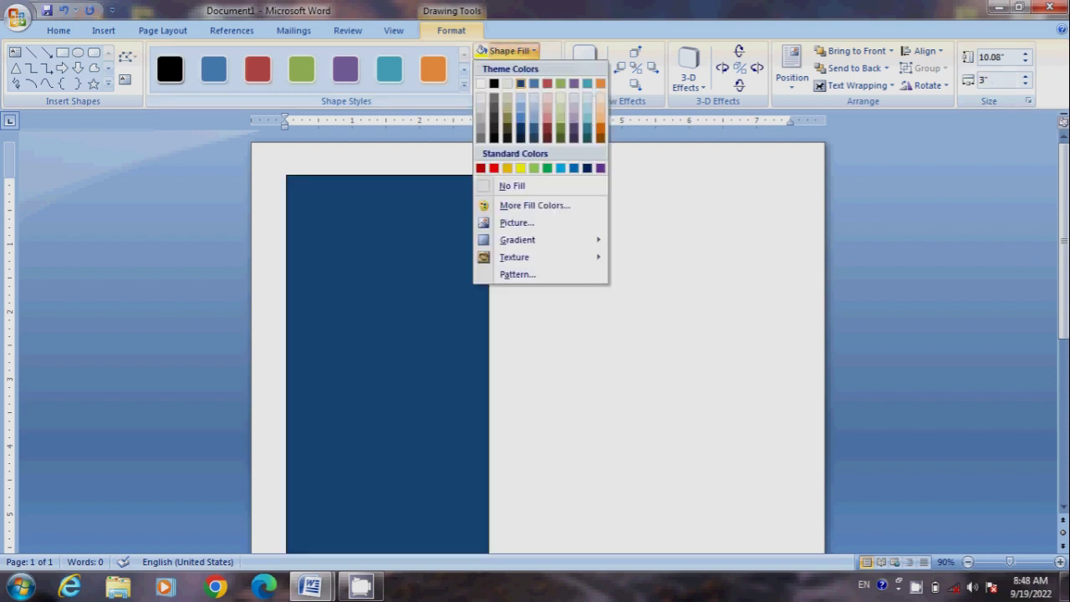
Step: Give the left rectangle a dark blue theme fill and No Outline
left_click(520, 83)
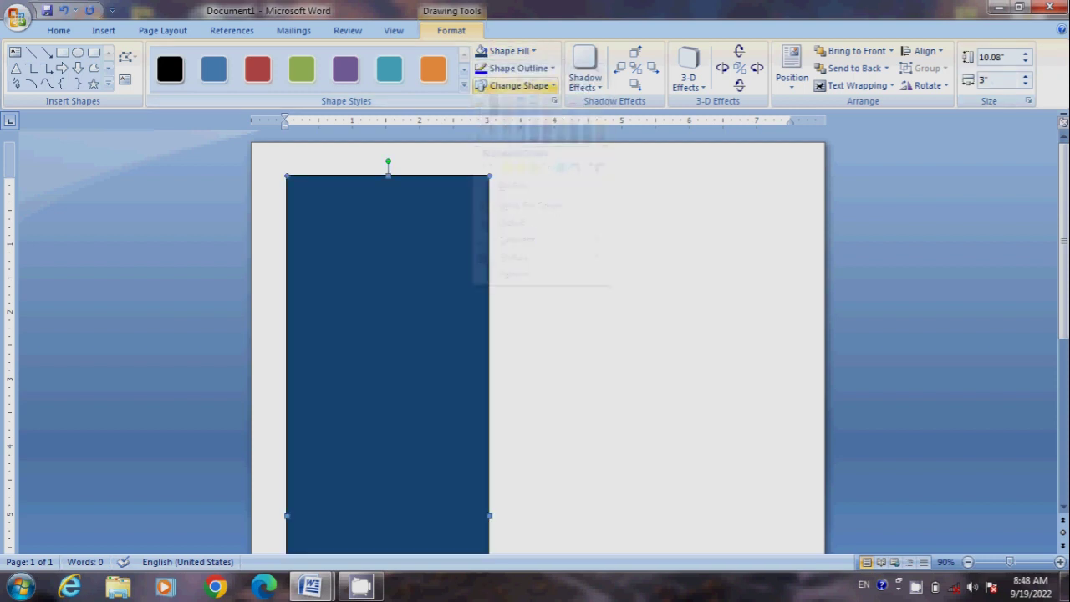
left_click(518, 67)
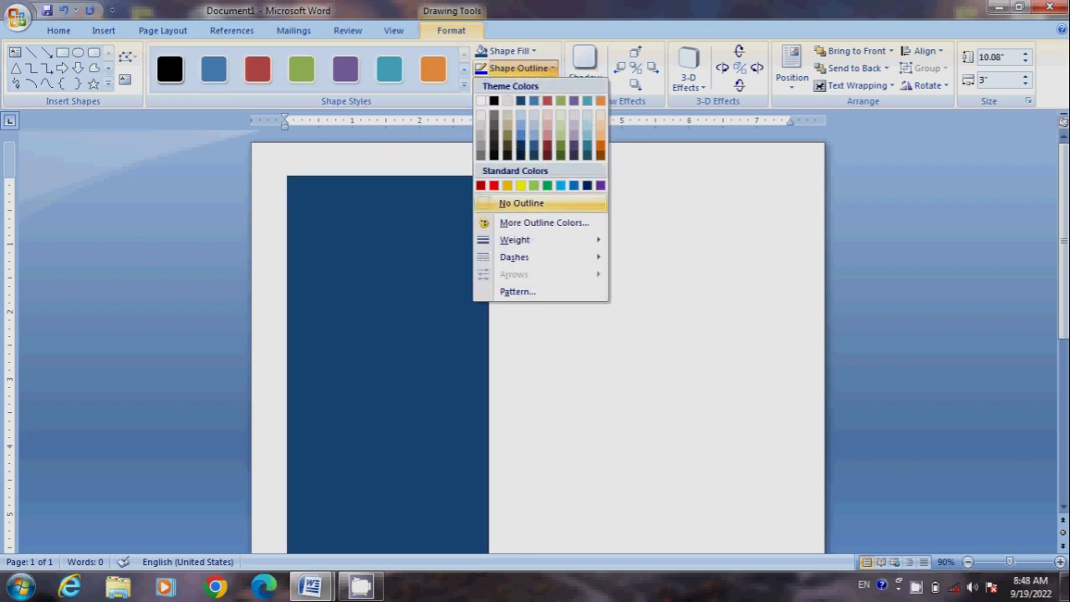
left_click(520, 203)
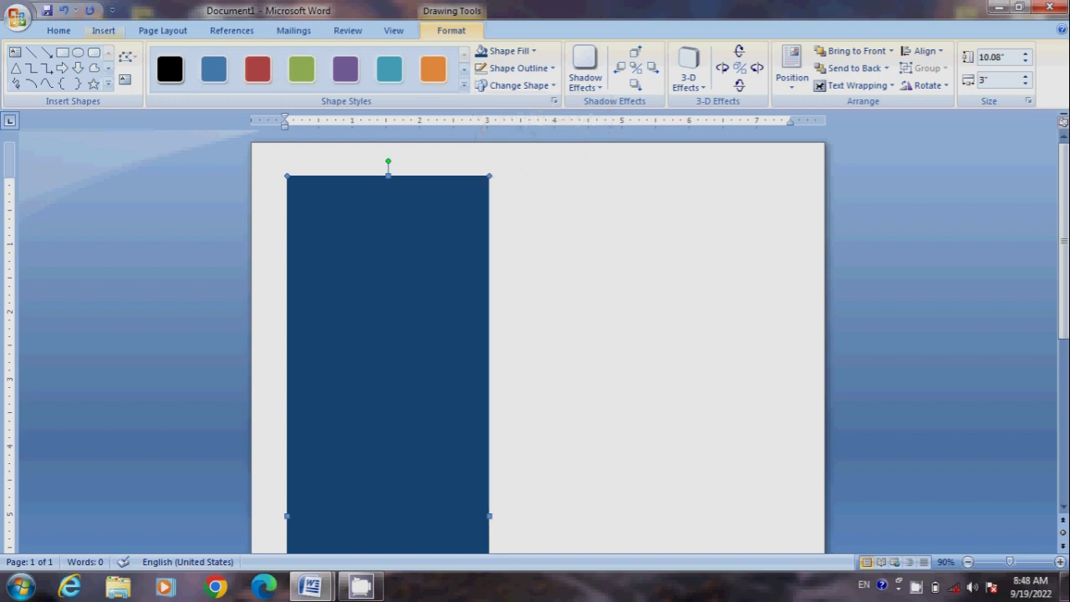
left_click(104, 30)
left_click(237, 71)
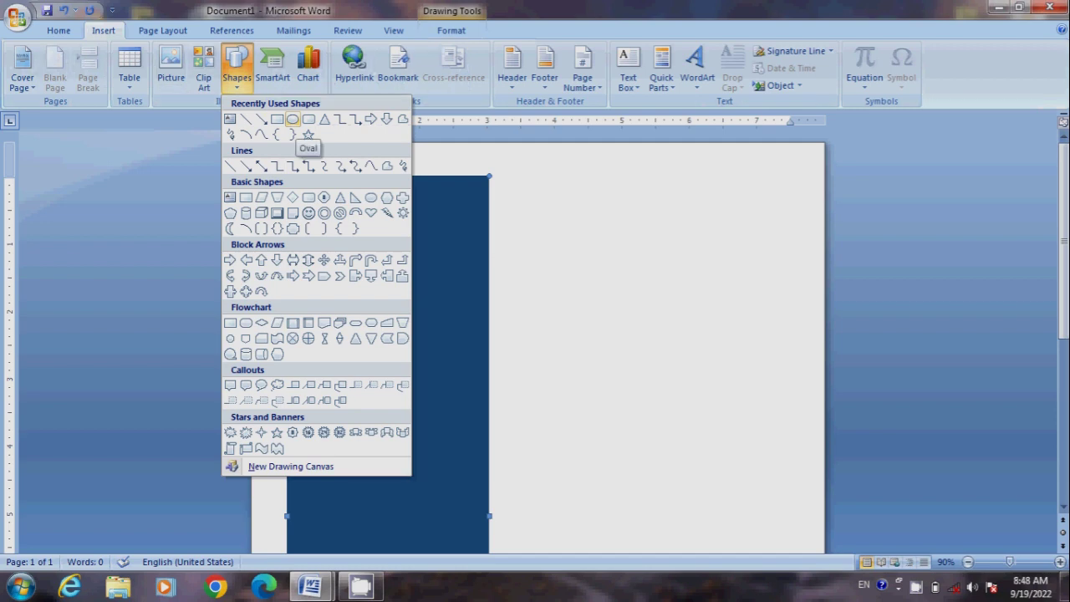
Step: Draw a 1.82" by 1.89" circle at the sidebar's top with a 2¼ pt outline
left_click(292, 118)
left_click_drag(299, 178, 427, 295)
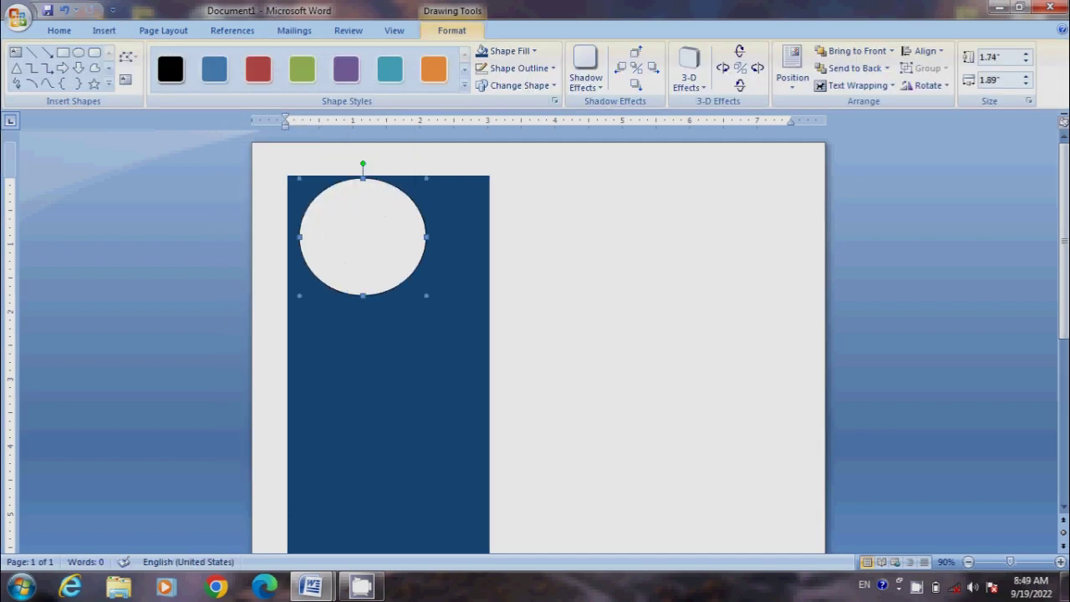
left_click_drag(362, 237, 384, 250)
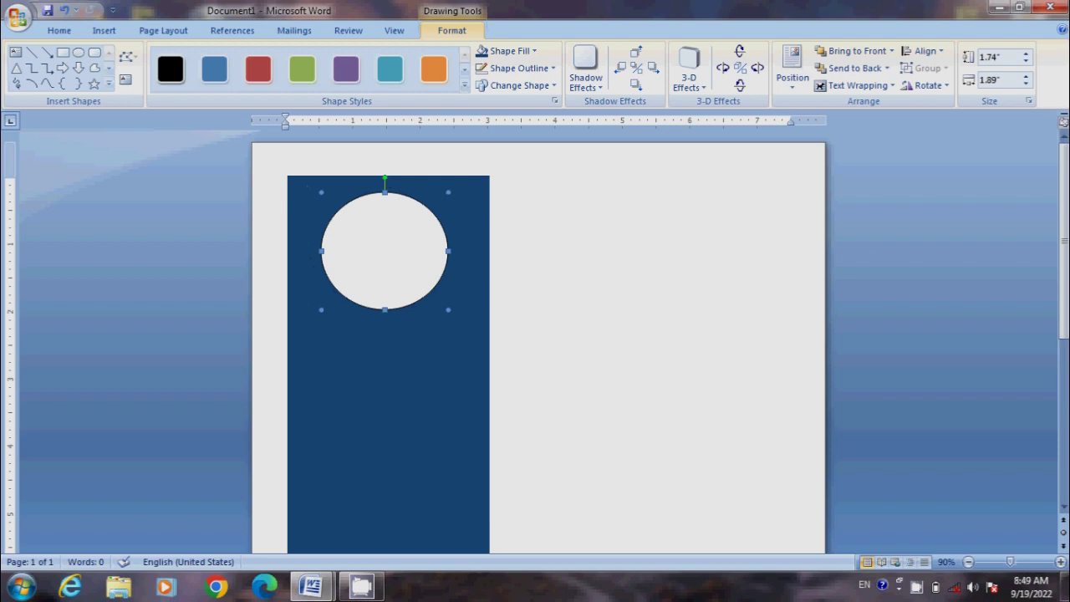
left_click_drag(385, 309, 384, 314)
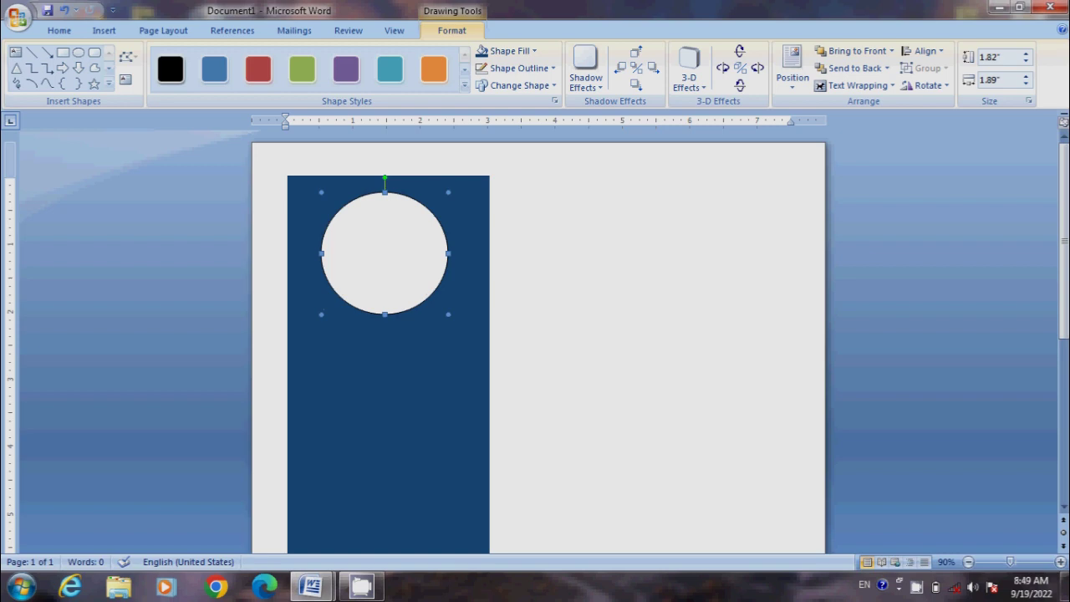
left_click(552, 68)
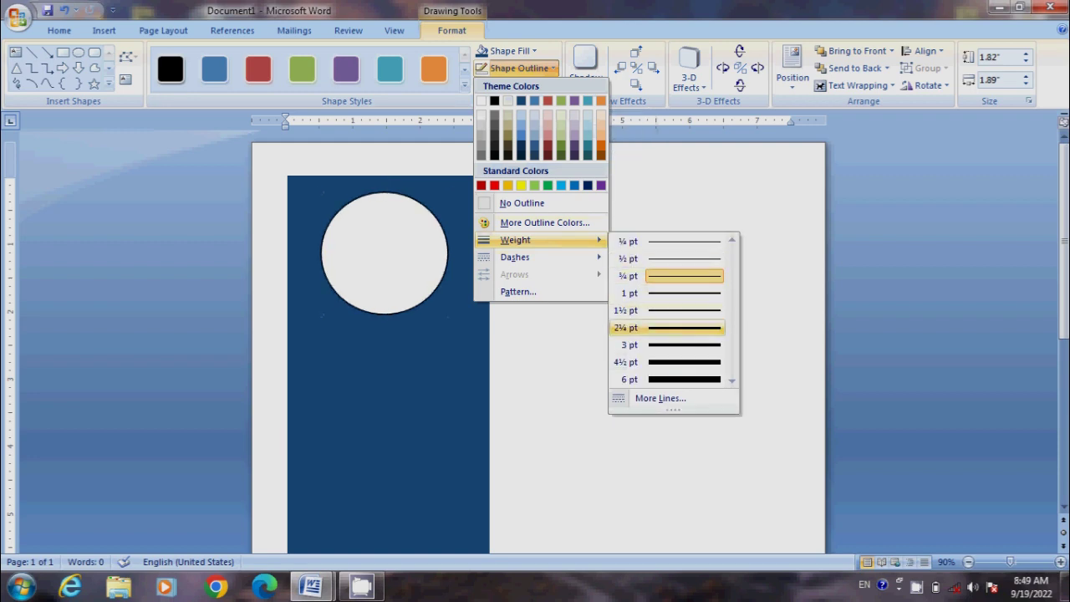
left_click(669, 327)
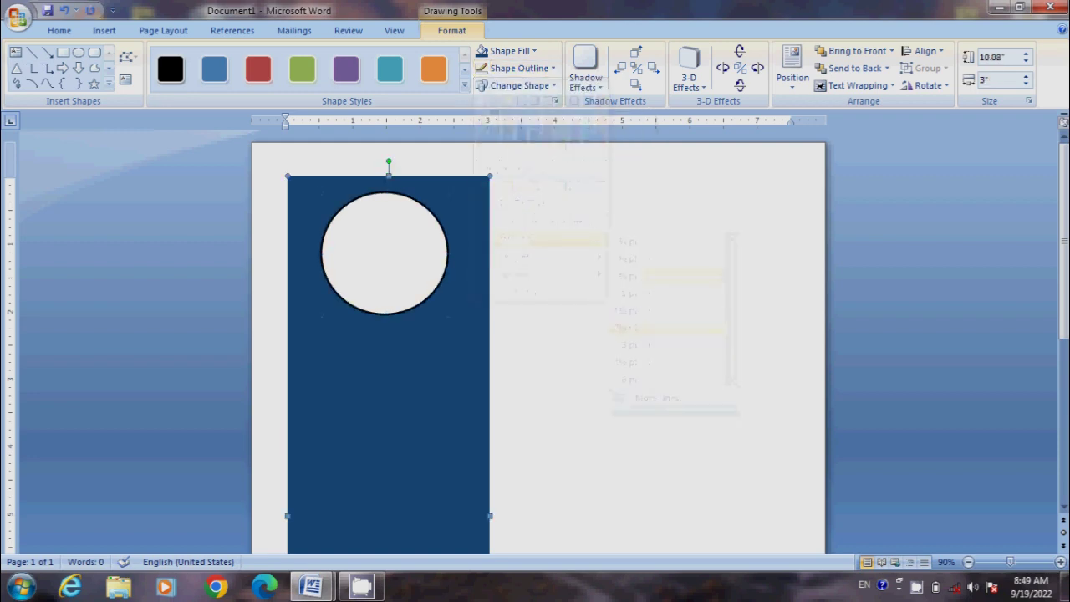
left_click(510, 51)
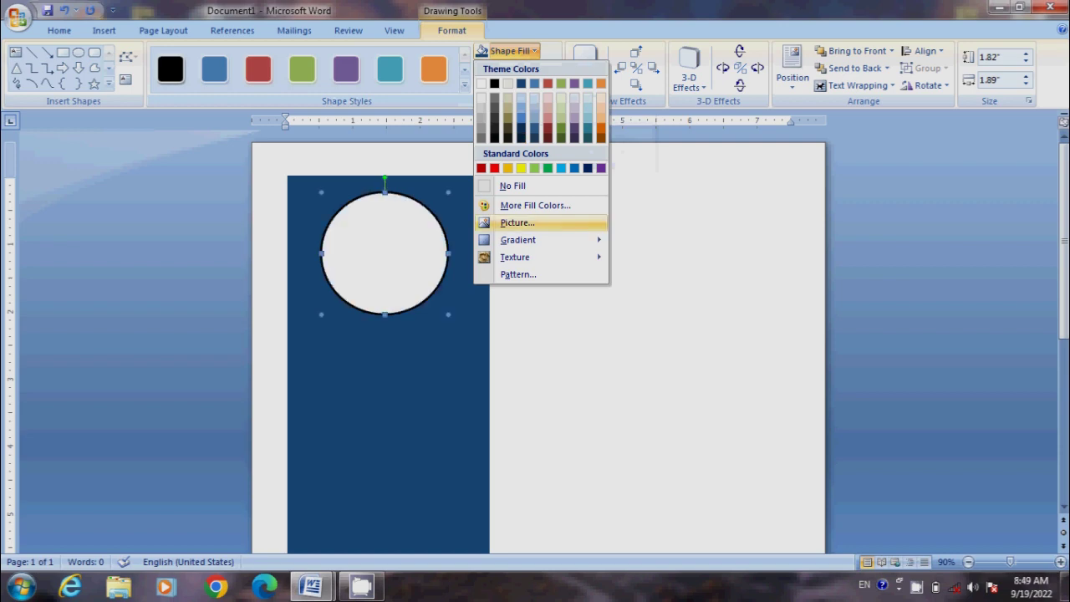
Step: Fill the circle with the man-1351761_1280 portrait picture
left_click(517, 222)
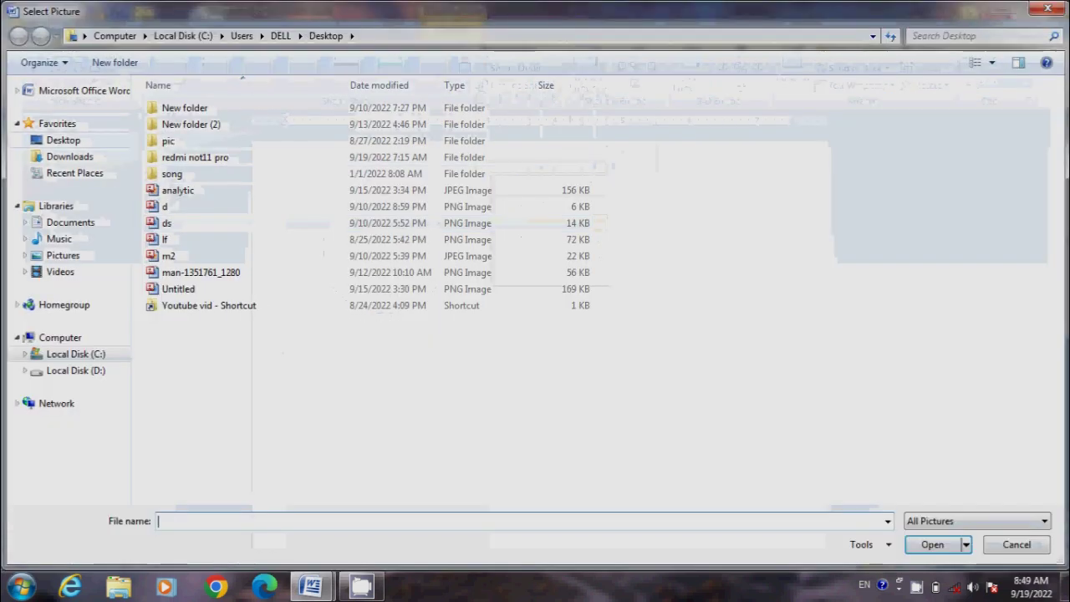
left_click(823, 232)
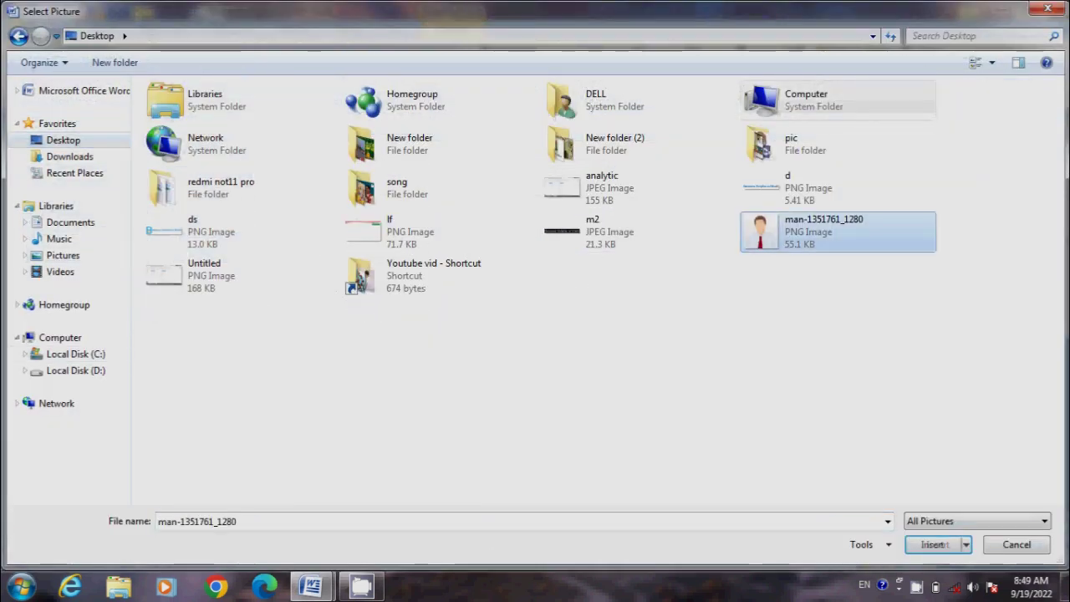
left_click(937, 544)
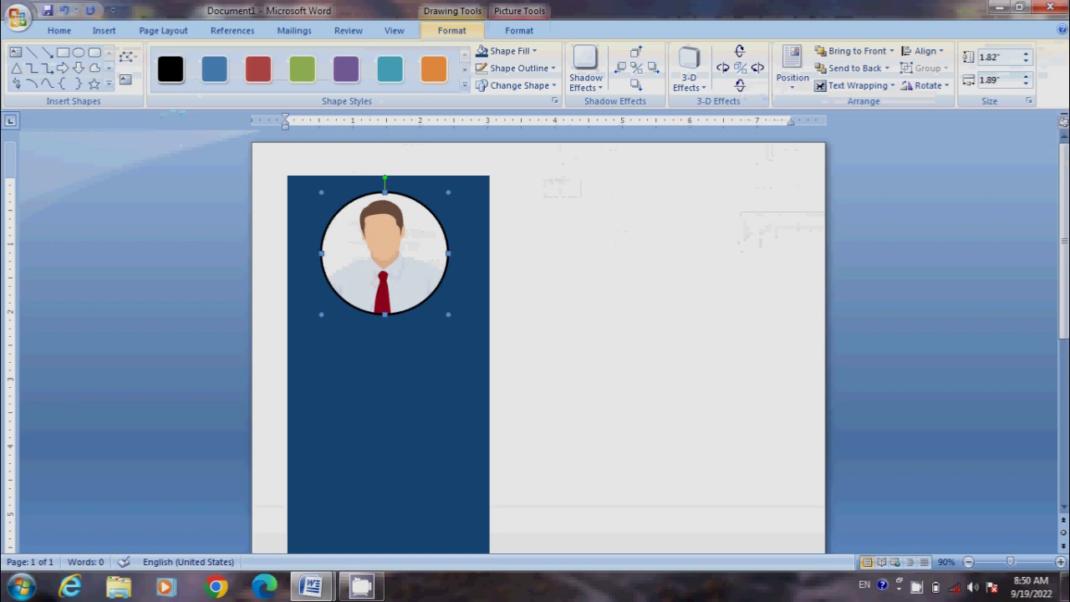
left_click(393, 401)
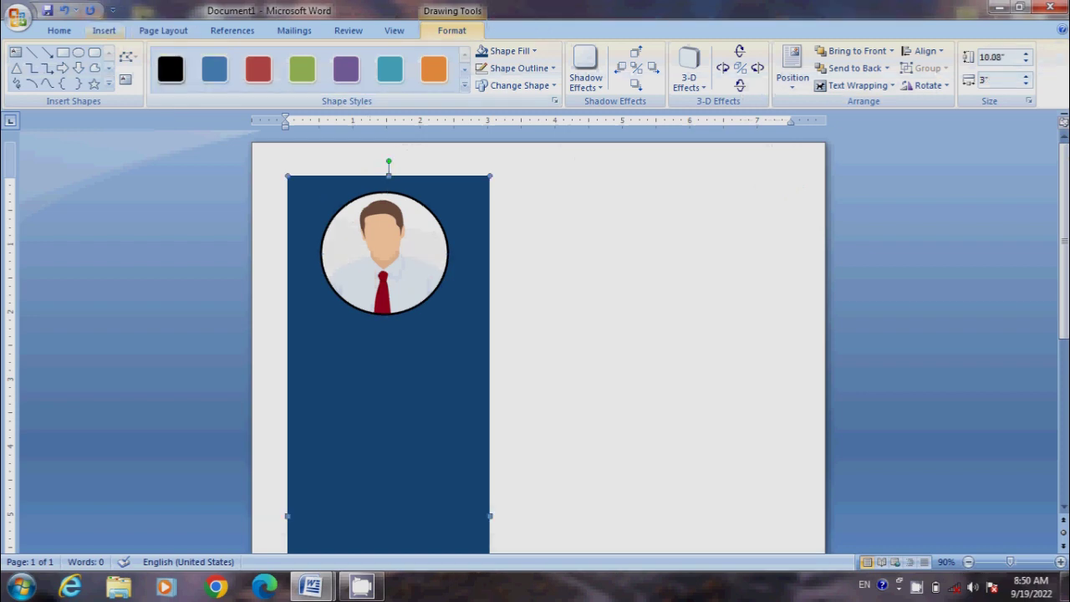
left_click(103, 30)
left_click(237, 67)
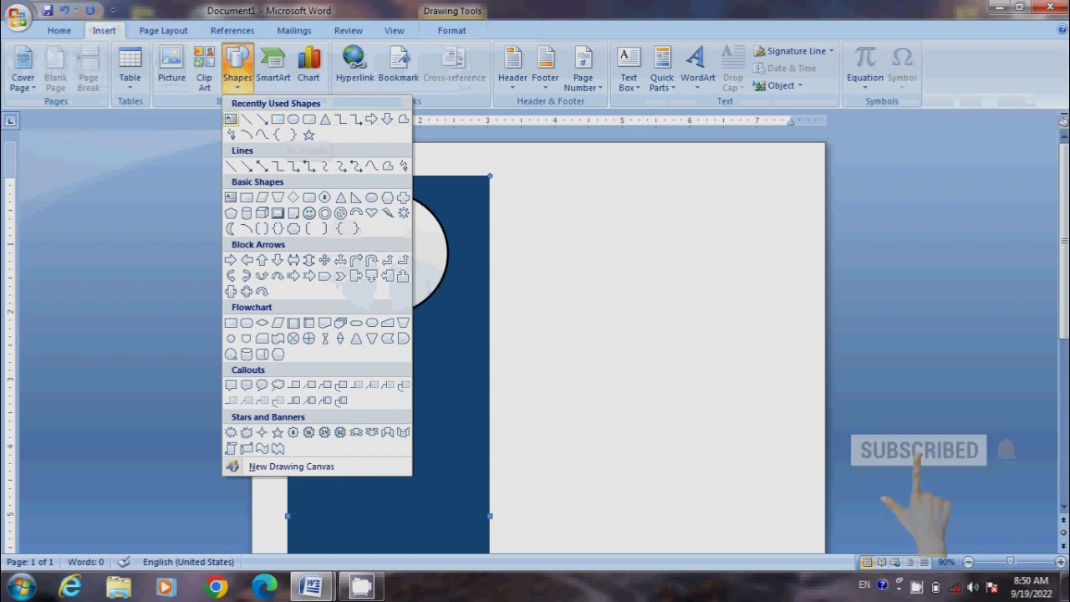
Step: Draw a text box below the photo and type the CV owner's full name
left_click(230, 118)
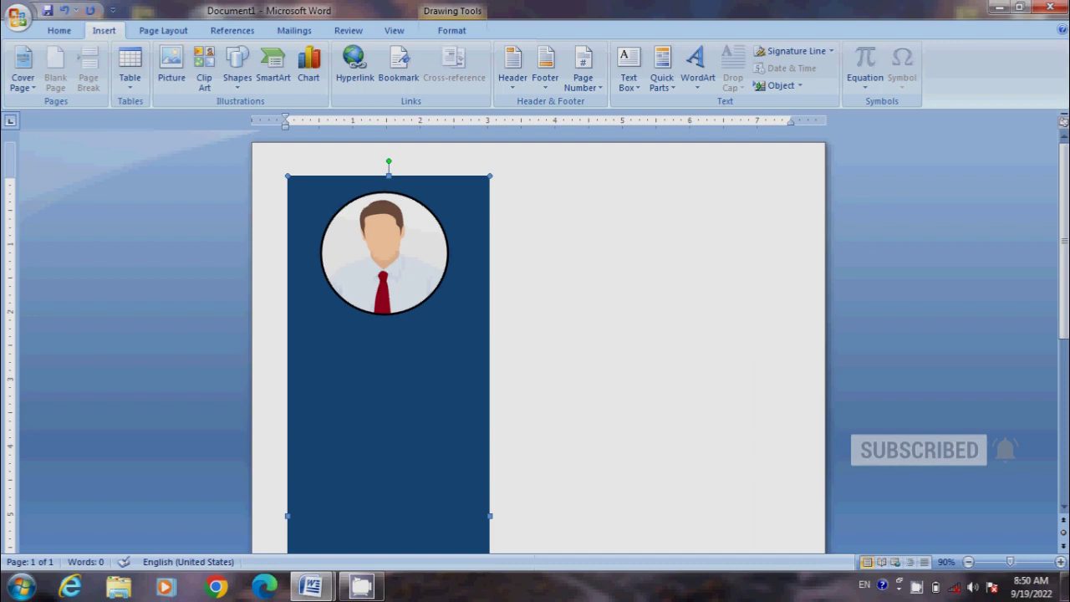
left_click_drag(334, 321, 452, 353)
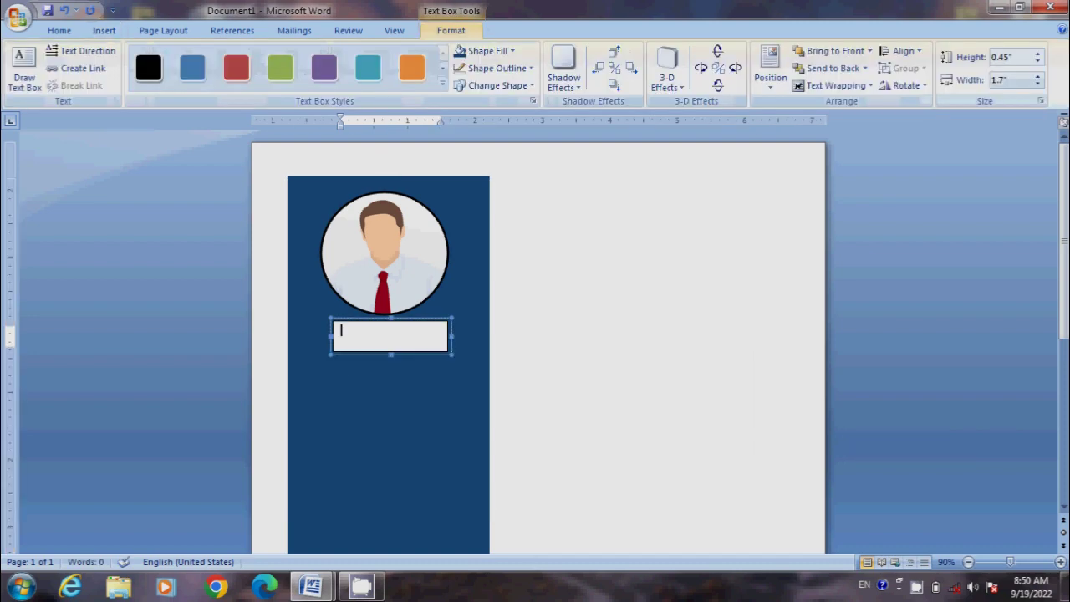
type("R")
type("anja")
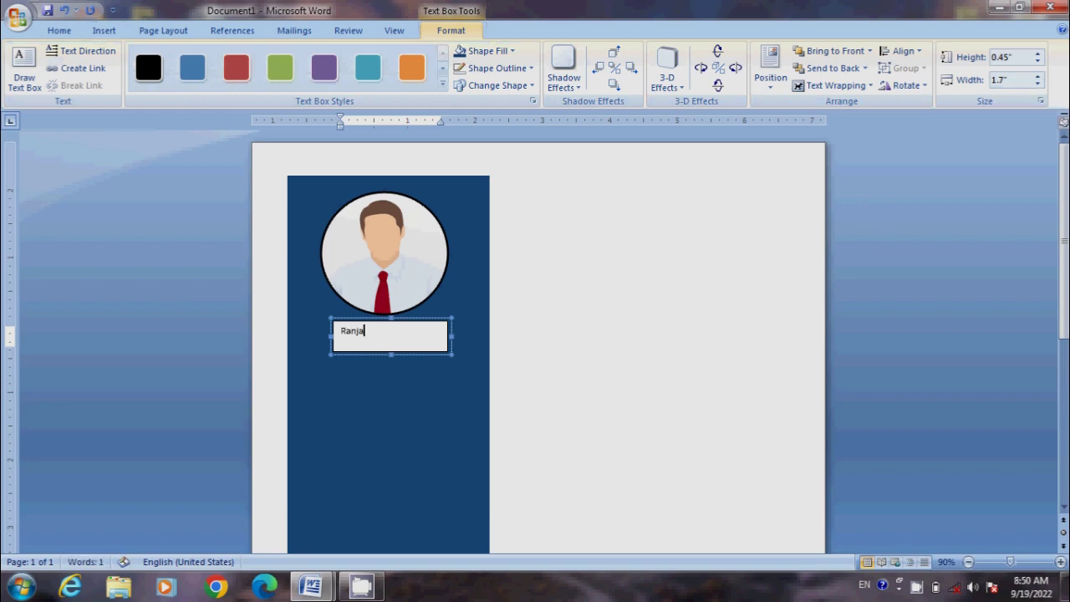
type("y K")
type("umar")
Step: Format the name as bold 16 pt Cambria
key("alt+h")
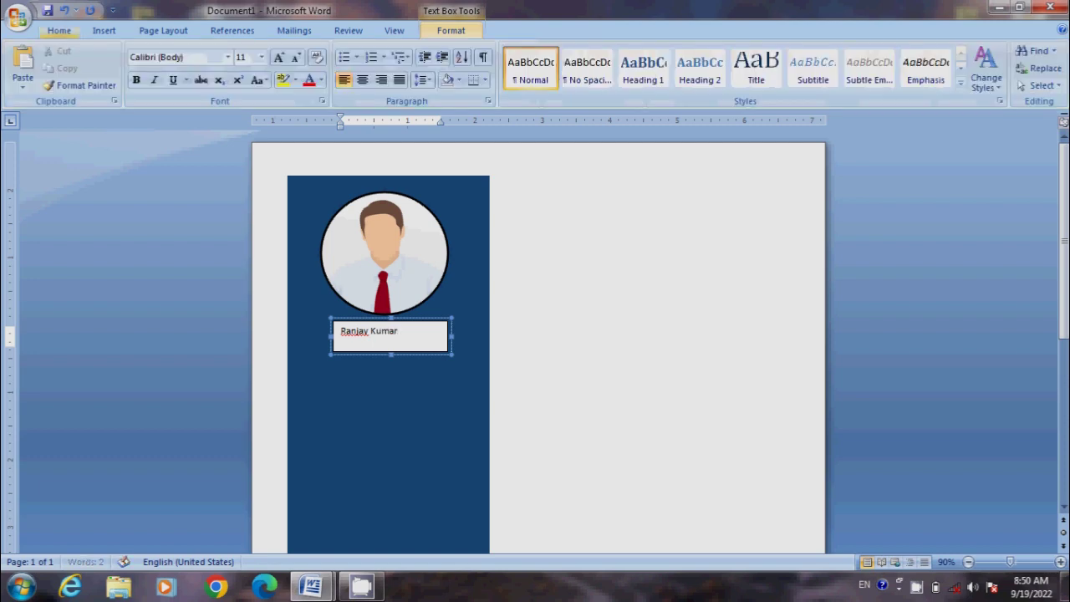
key("ctrl+a")
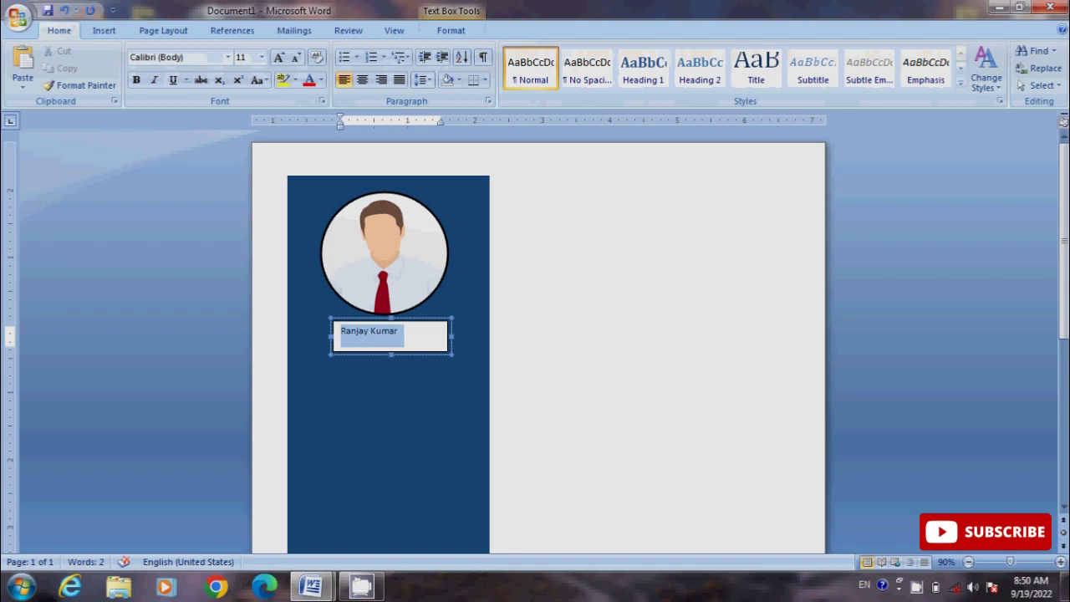
left_click(278, 57)
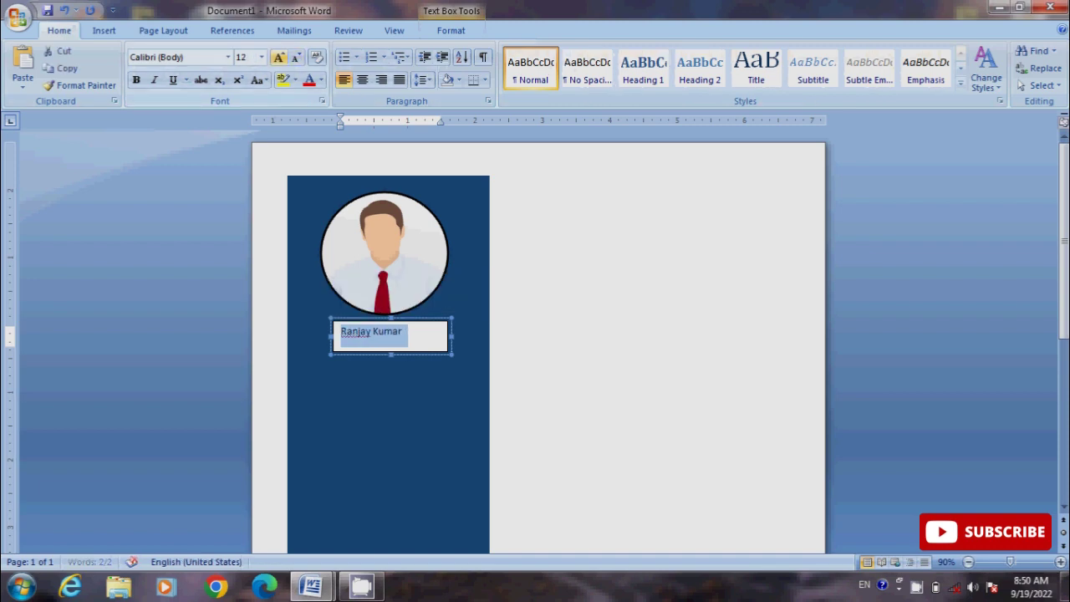
left_click(278, 57)
left_click(279, 57)
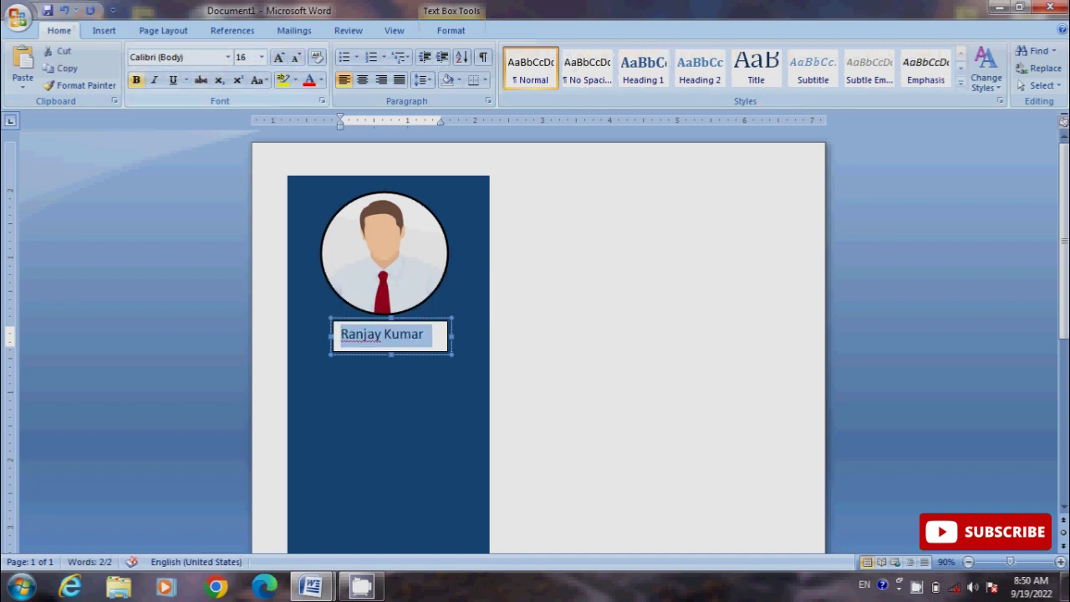
left_click(135, 80)
left_click(228, 57)
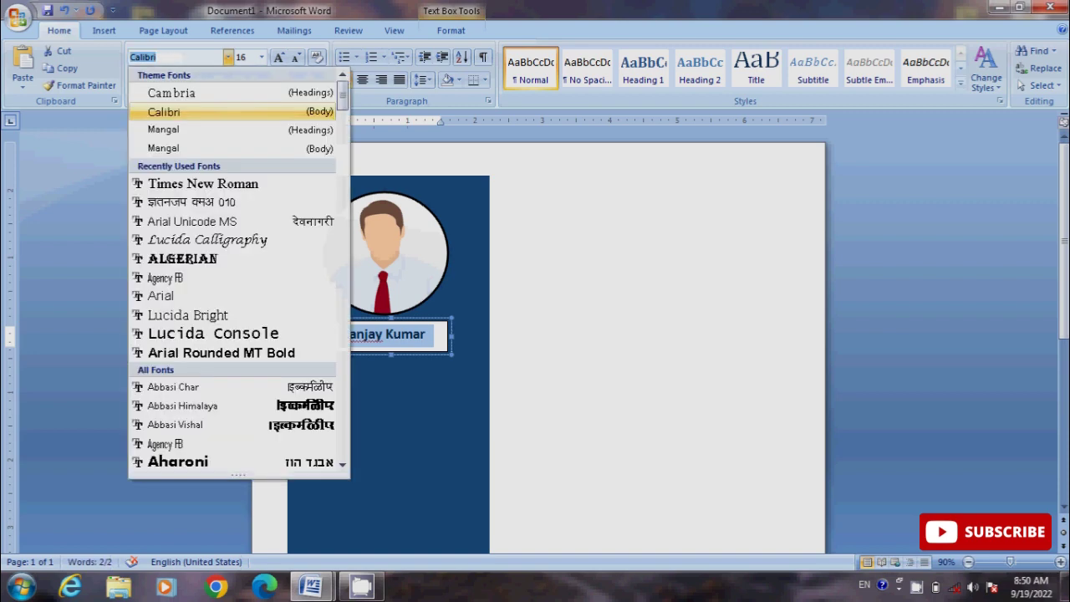
left_click(172, 93)
left_click(393, 435)
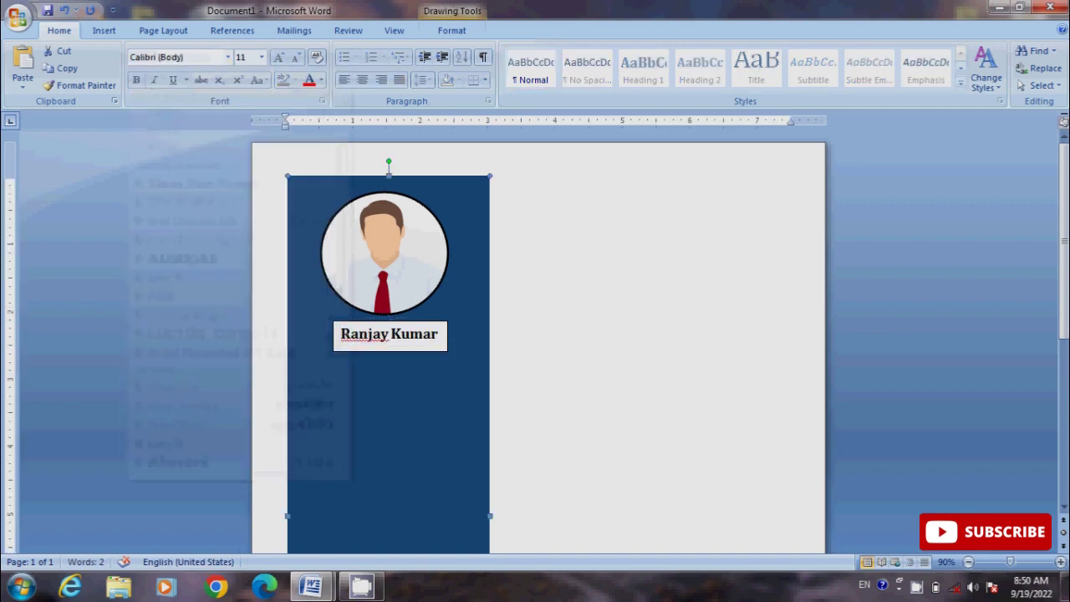
Step: Ignore the name's spelling flag and give the name box No Fill and No Outline
left_click(369, 334)
right_click(370, 333)
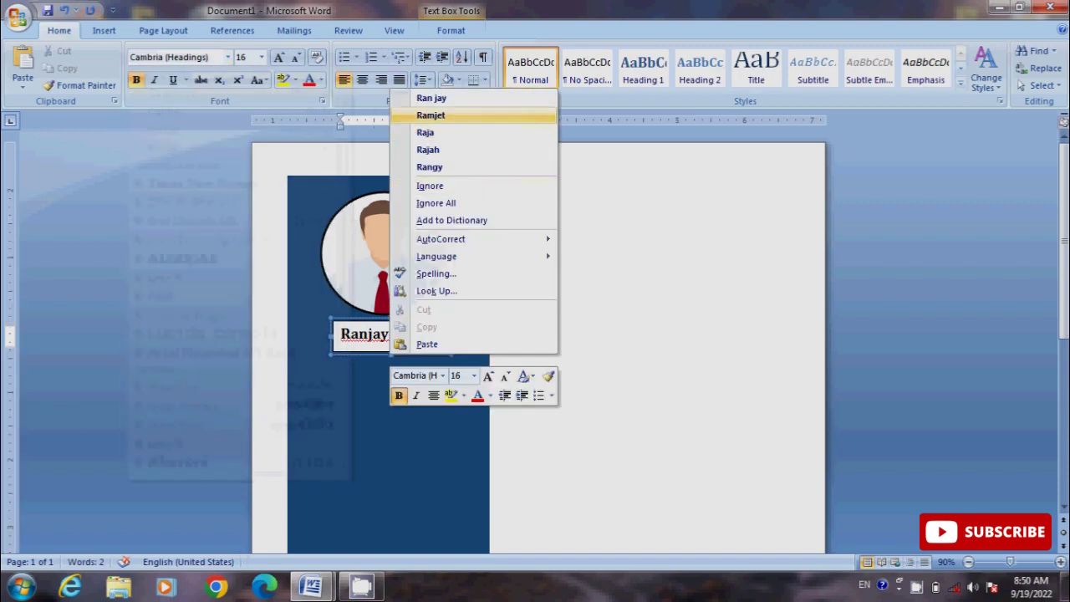
left_click(430, 185)
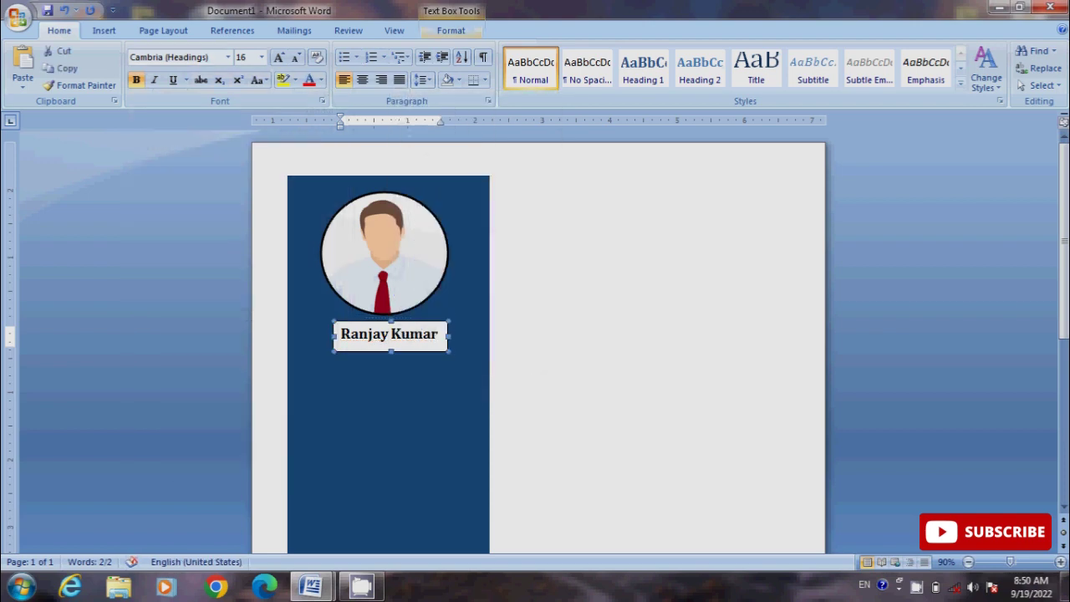
left_click(451, 30)
left_click(485, 51)
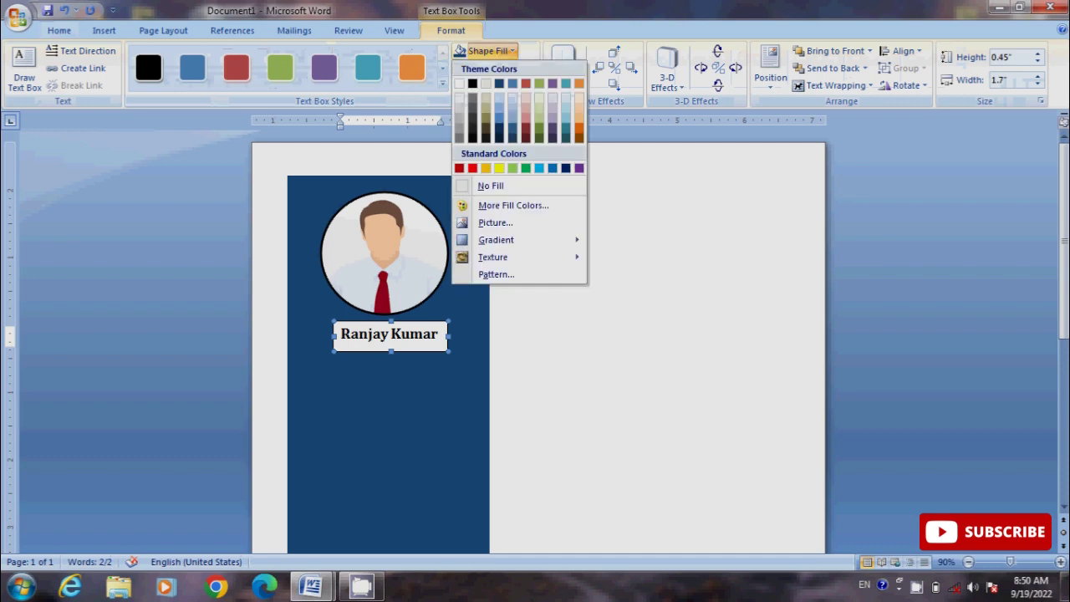
left_click(490, 186)
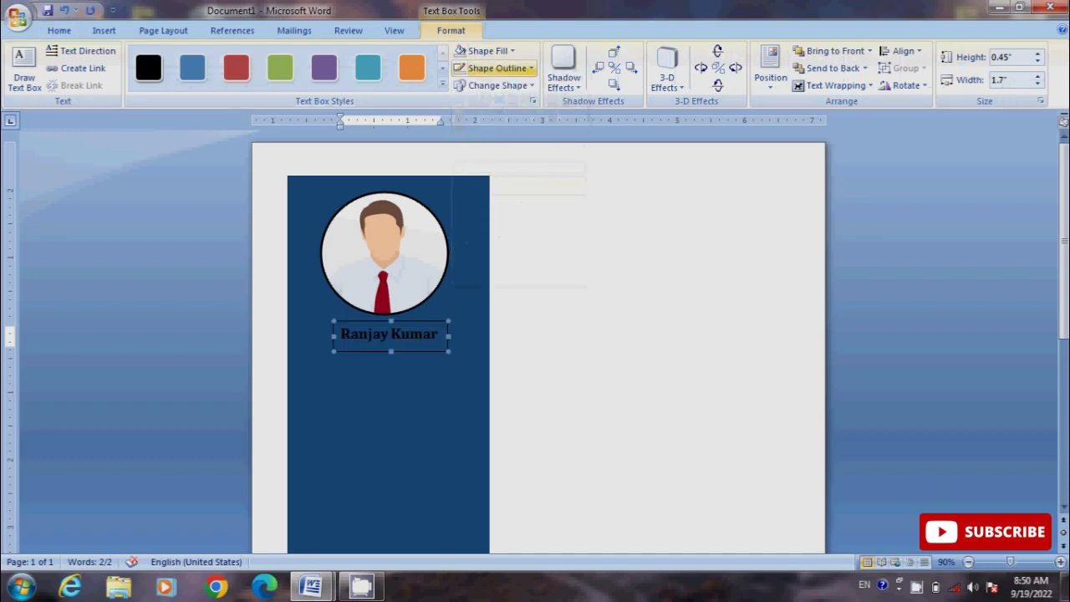
left_click(502, 67)
left_click(501, 203)
left_click(468, 250)
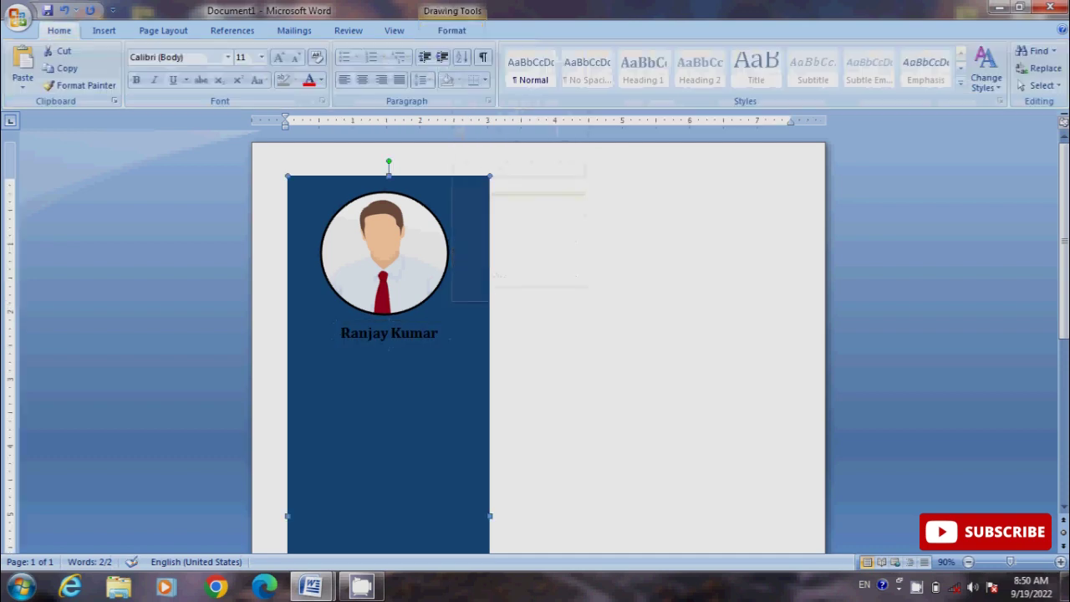
Step: Make the name text white, keeping its size small enough to fit one line
left_click_drag(341, 333, 439, 332)
left_click(451, 30)
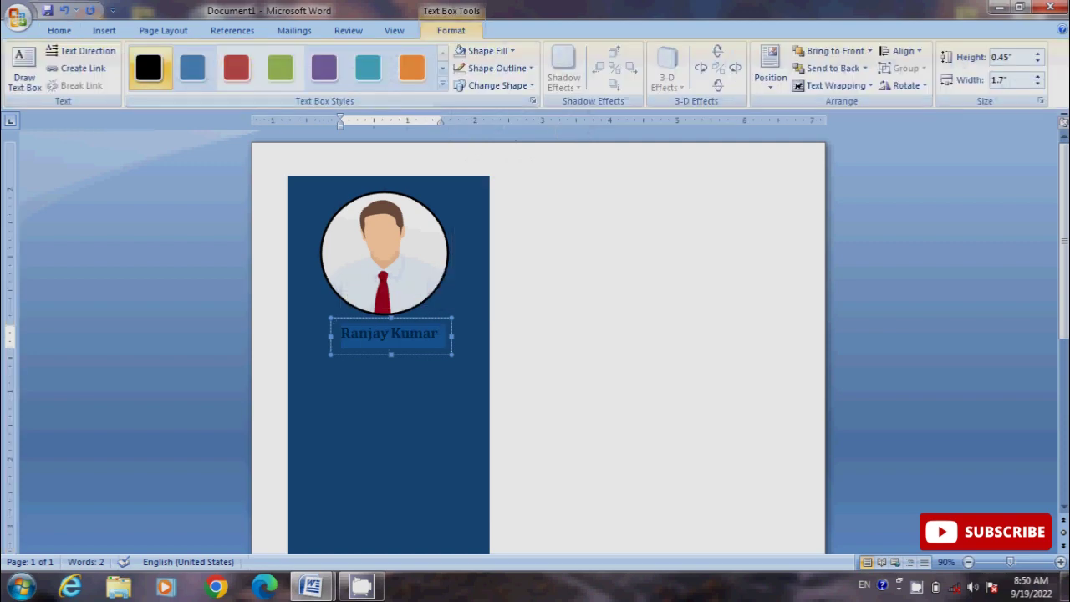
left_click(59, 31)
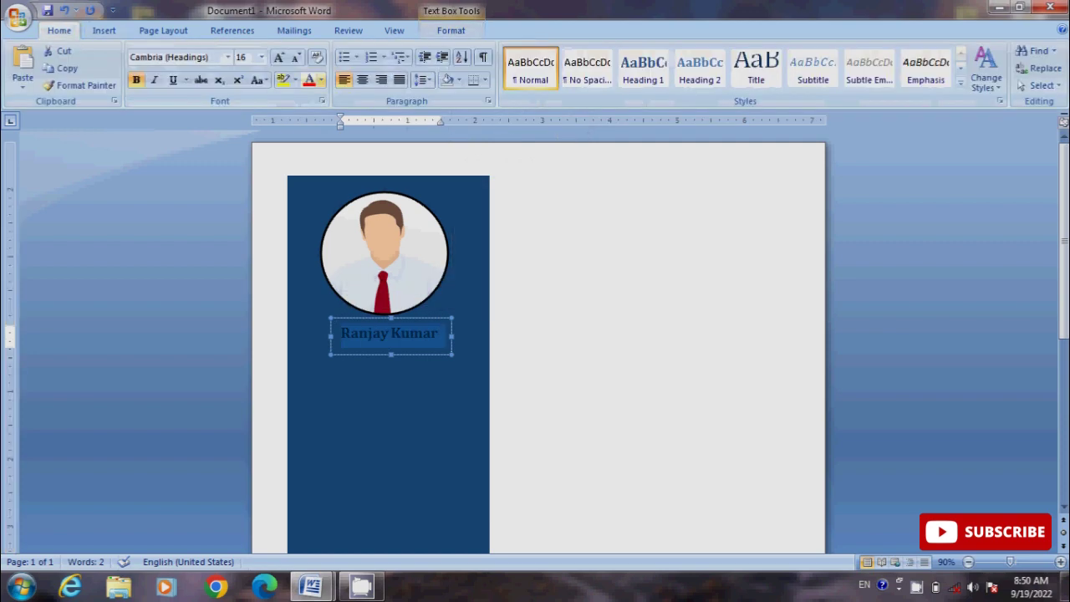
left_click(320, 80)
left_click(312, 129)
left_click(389, 418)
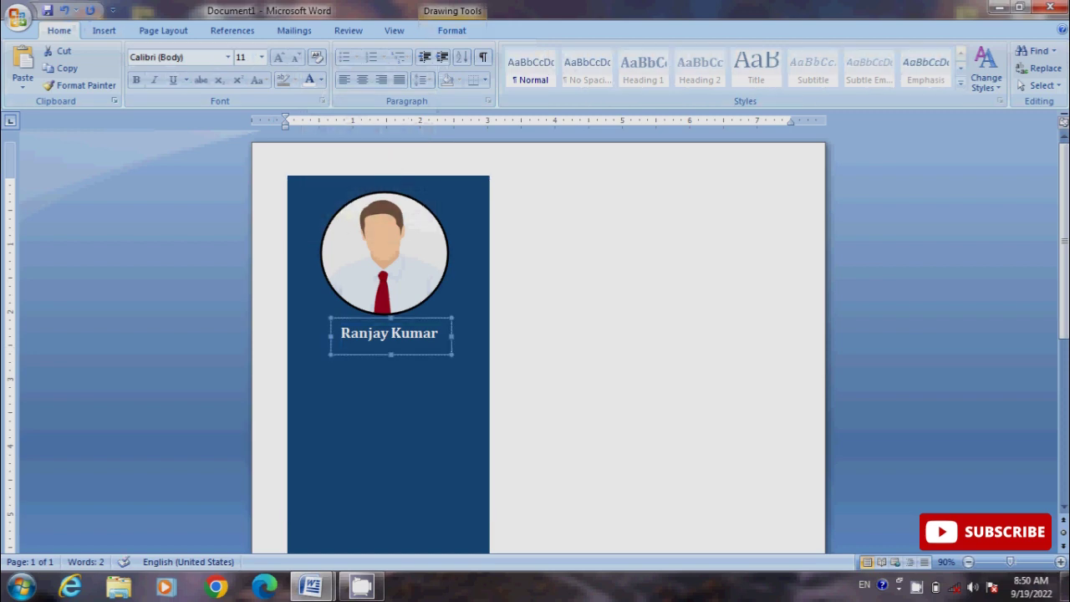
left_click_drag(340, 333, 440, 333)
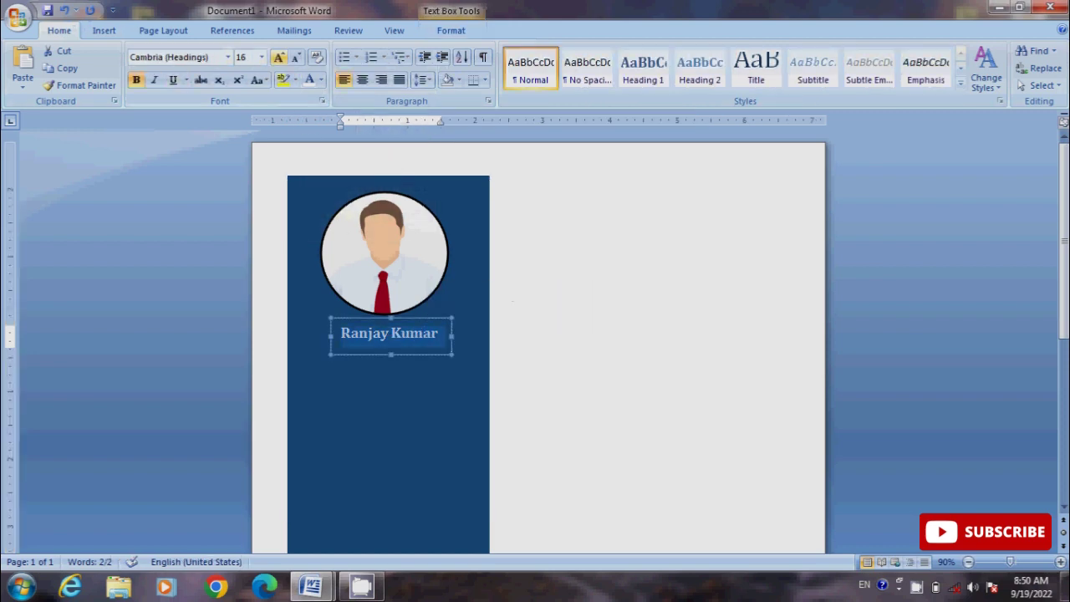
left_click(280, 57)
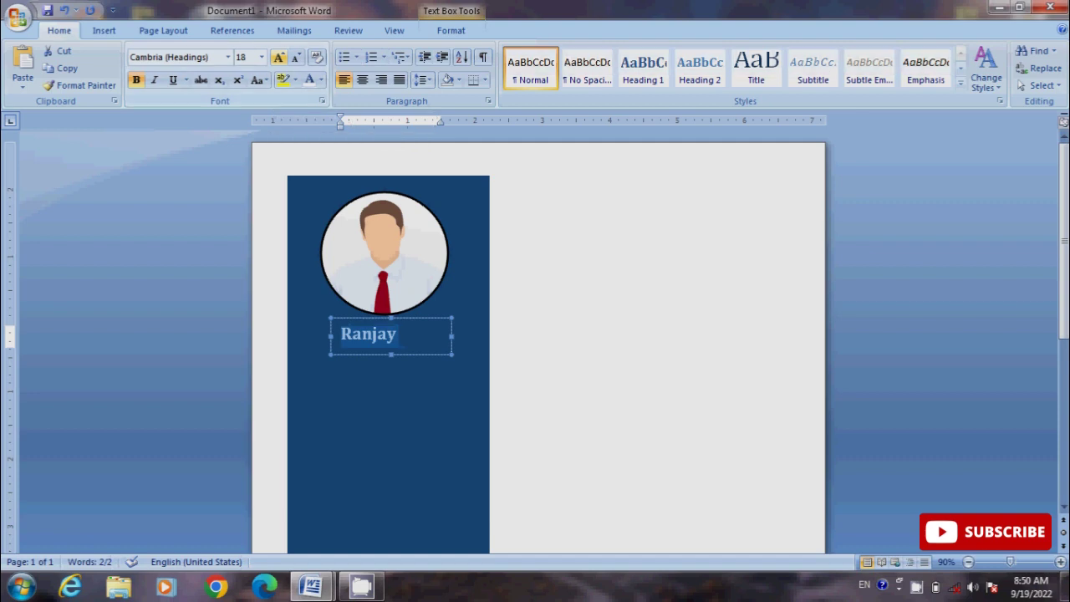
left_click(296, 58)
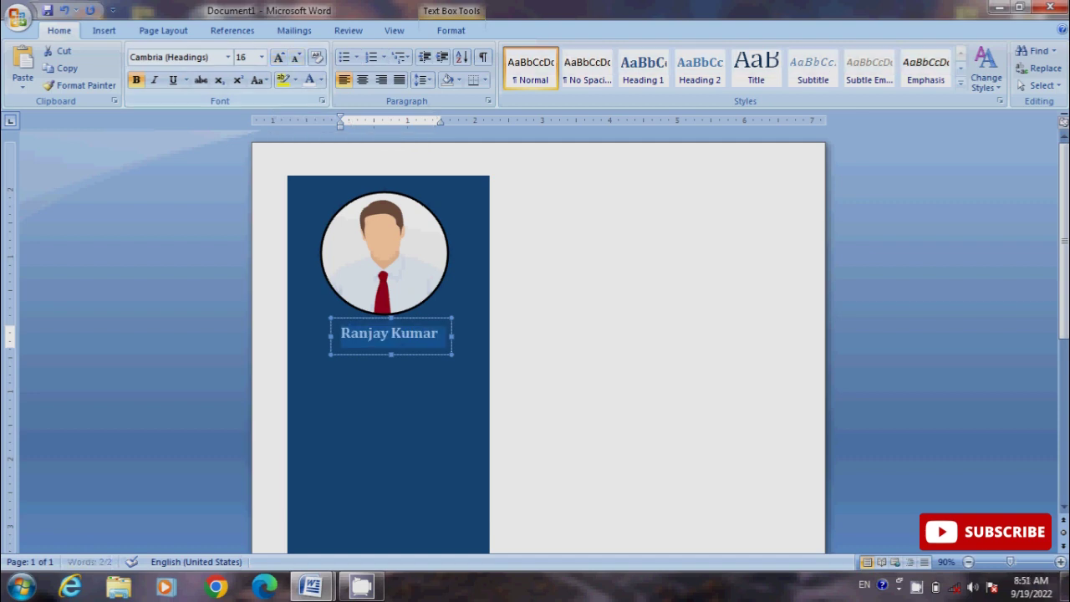
left_click(388, 418)
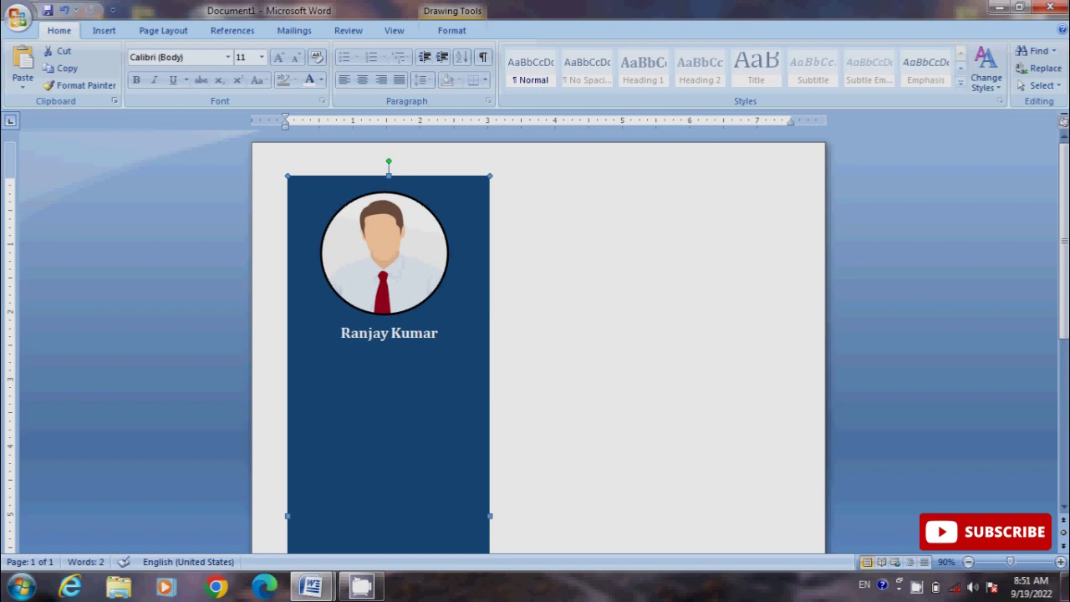
left_click(418, 333)
Step: Draw a rounded rectangle below the name, make it hold text, and type 'Contact'
left_click(389, 418)
left_click(104, 30)
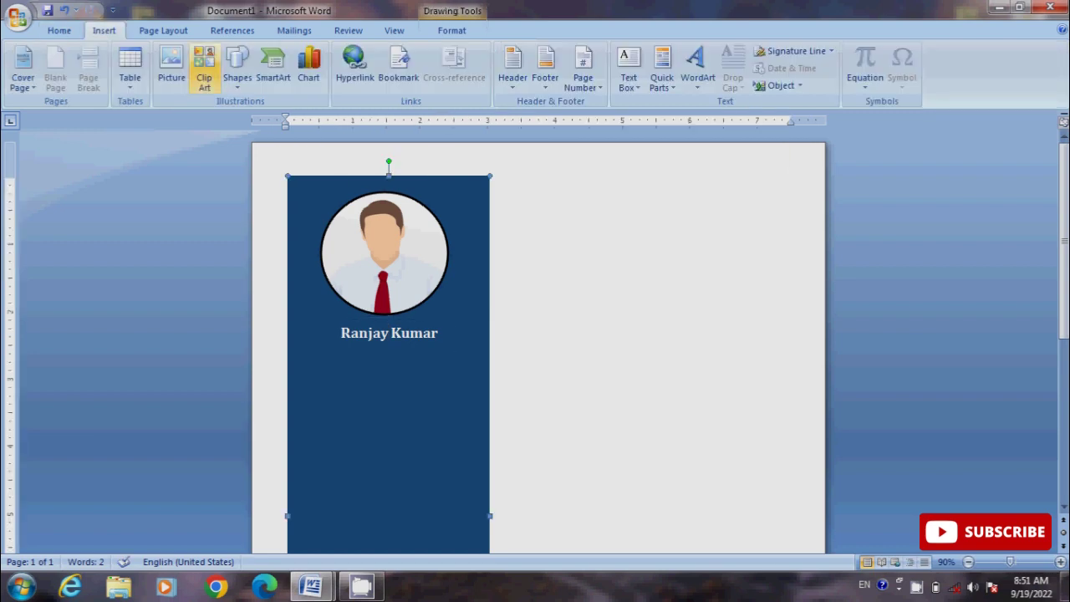
left_click(237, 67)
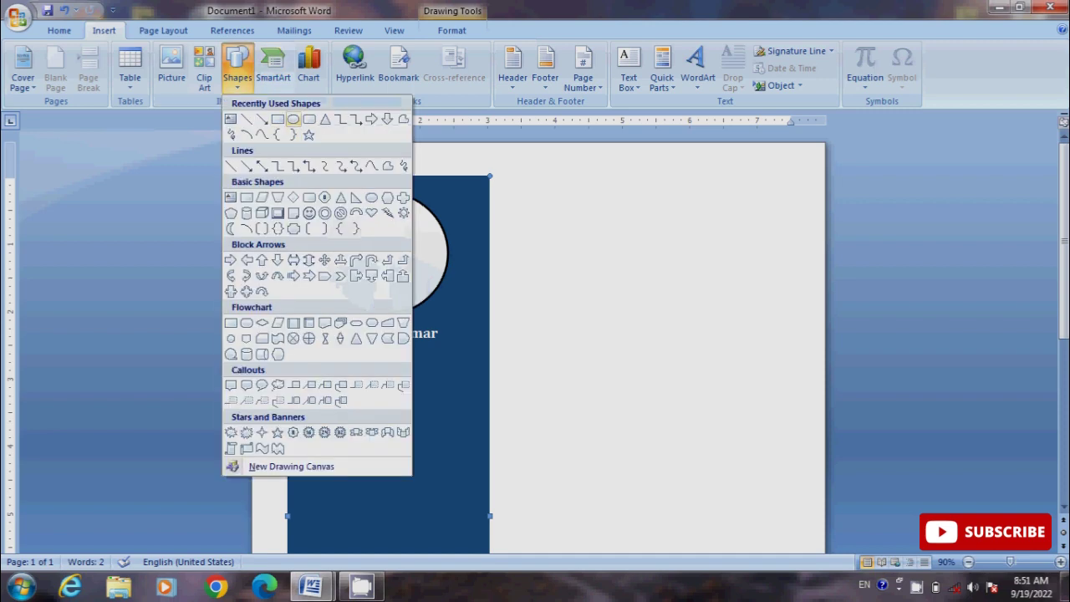
left_click(309, 118)
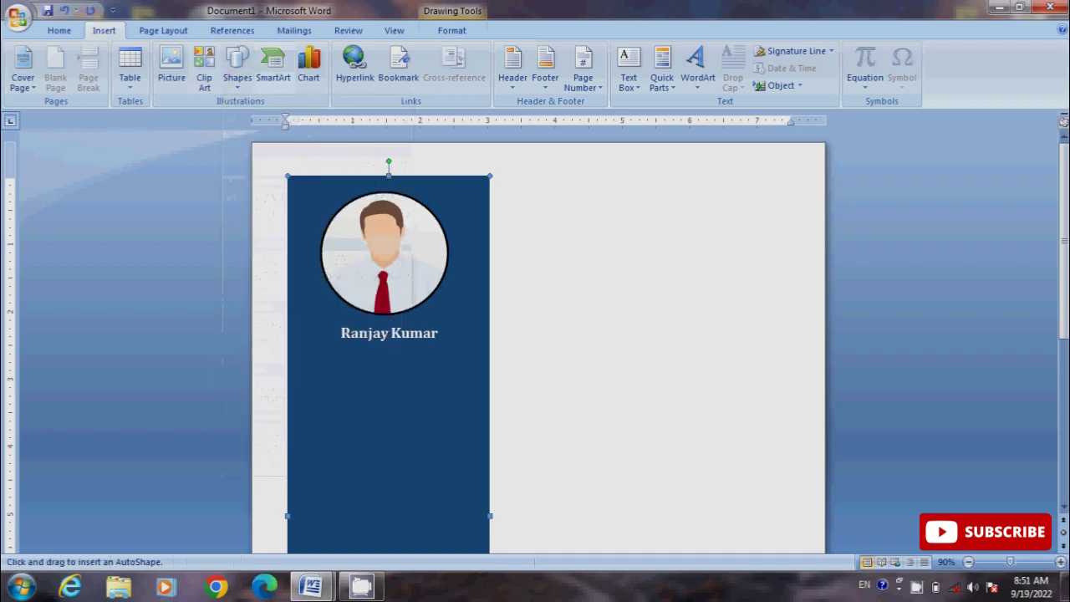
left_click_drag(327, 362, 448, 392)
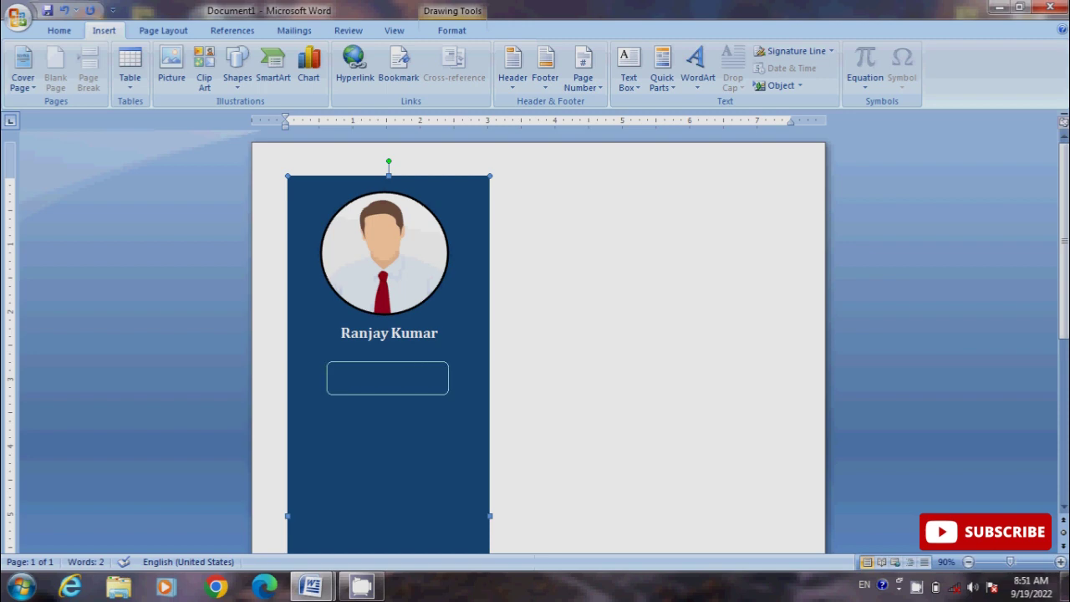
left_click_drag(448, 393, 452, 393)
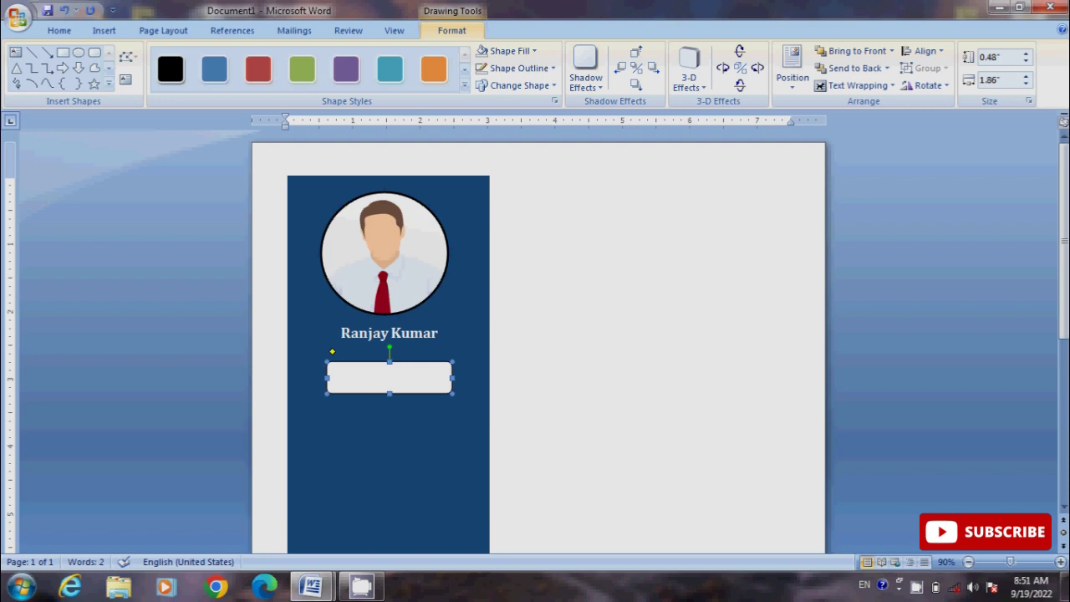
right_click(345, 375)
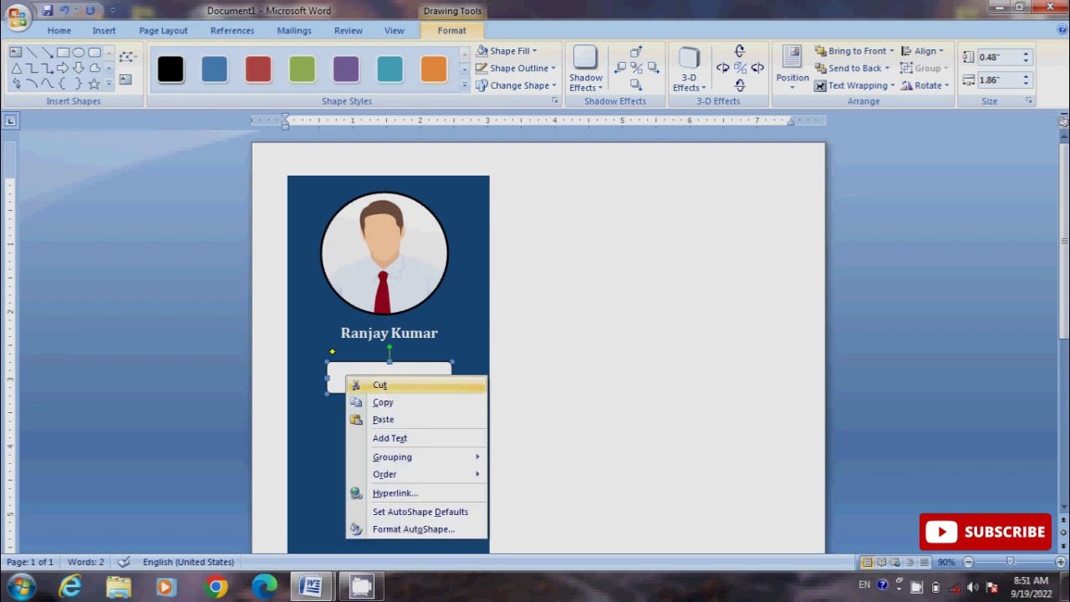
left_click(390, 438)
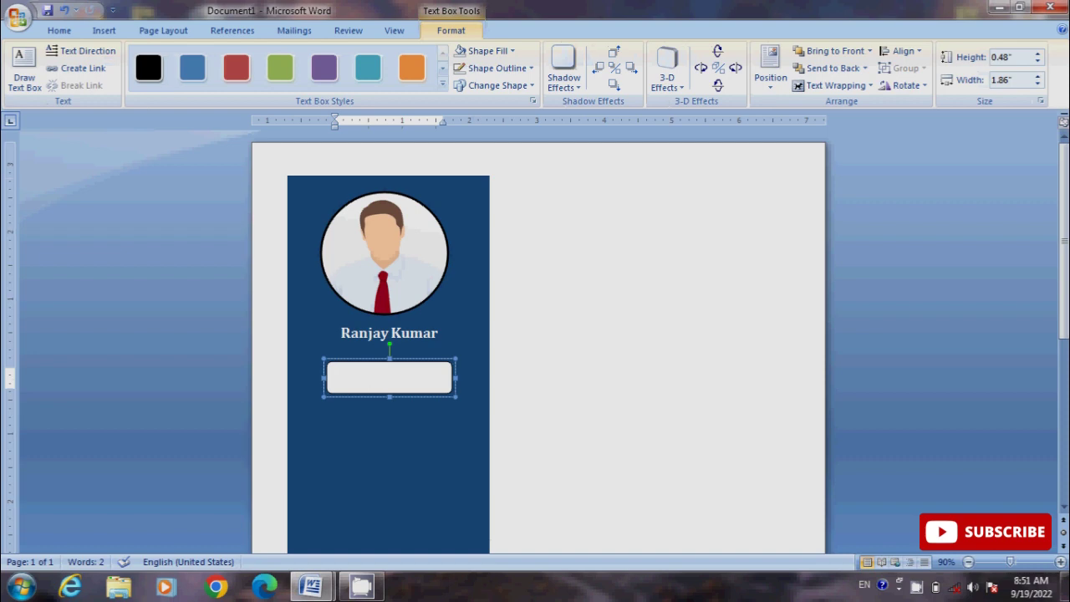
type("Con")
type("tac")
type("t")
key("ctrl+a")
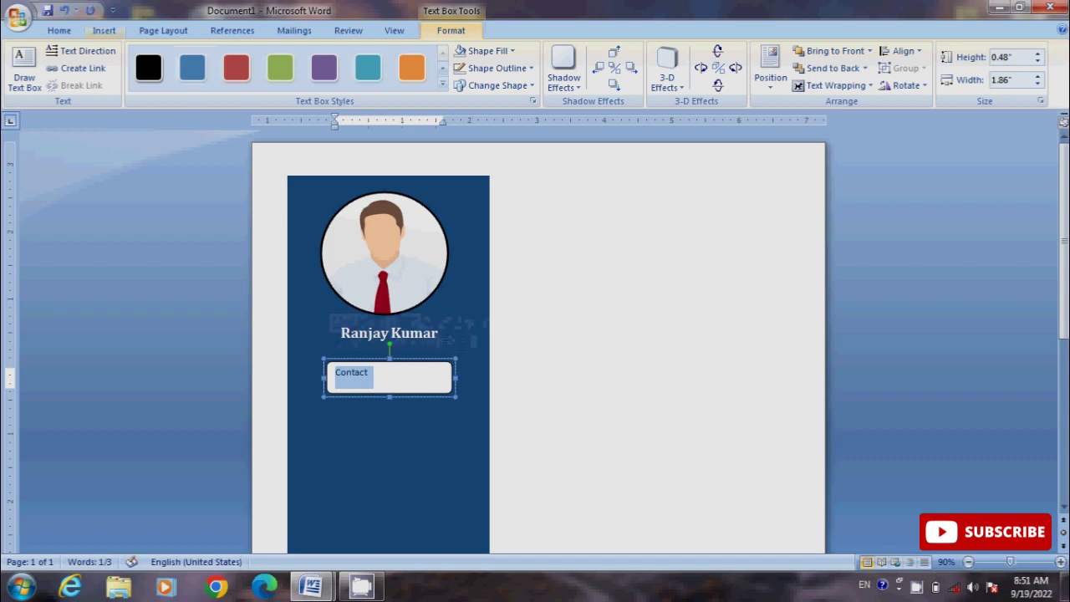
Step: Make 'Contact' bold 18 pt Cambria and centre it in its box
left_click(60, 30)
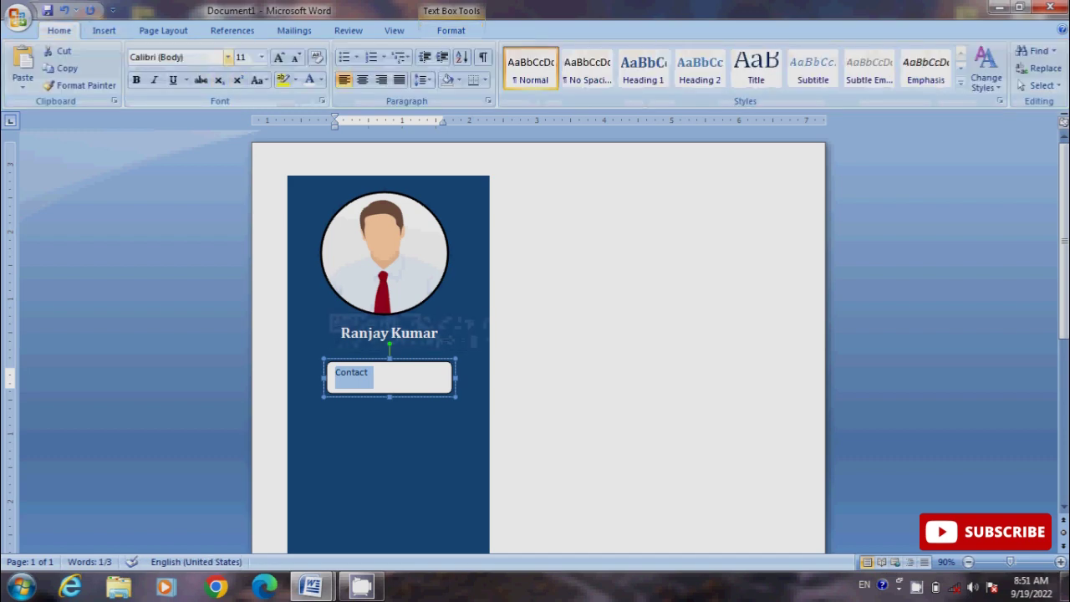
left_click(227, 57)
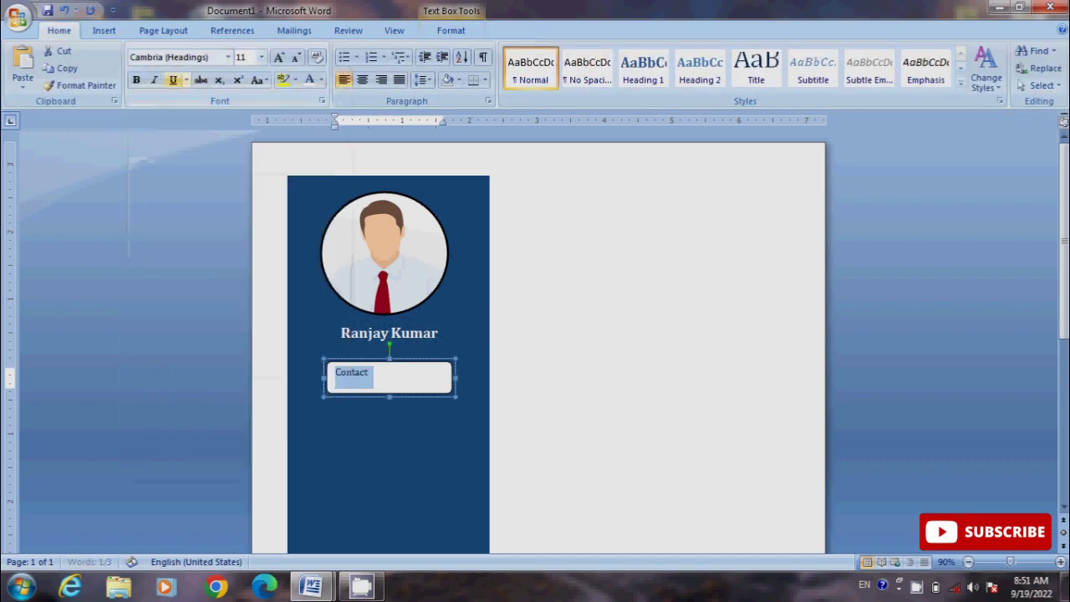
key("ctrl+b")
key("ctrl+shift+period")
key("ctrl+shift+period")
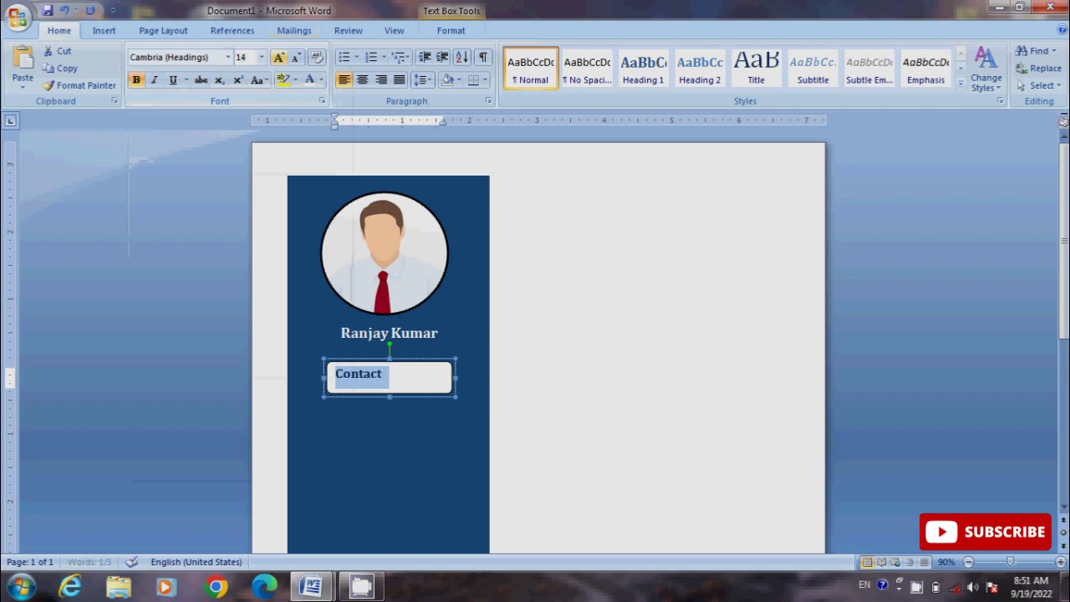
key("ctrl+shift+period")
key("ctrl+shift+period")
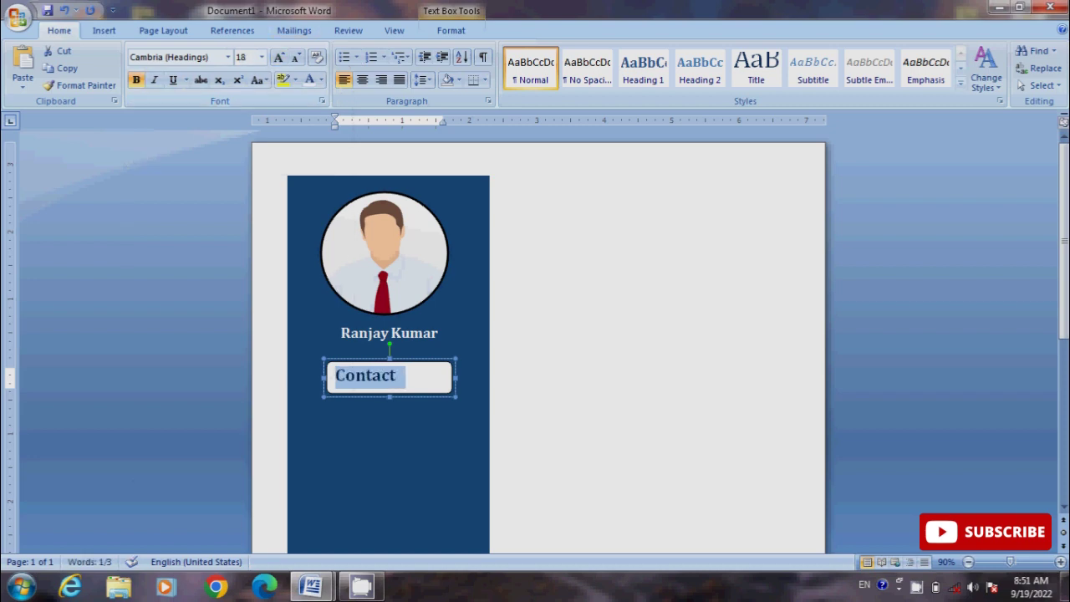
left_click(388, 460)
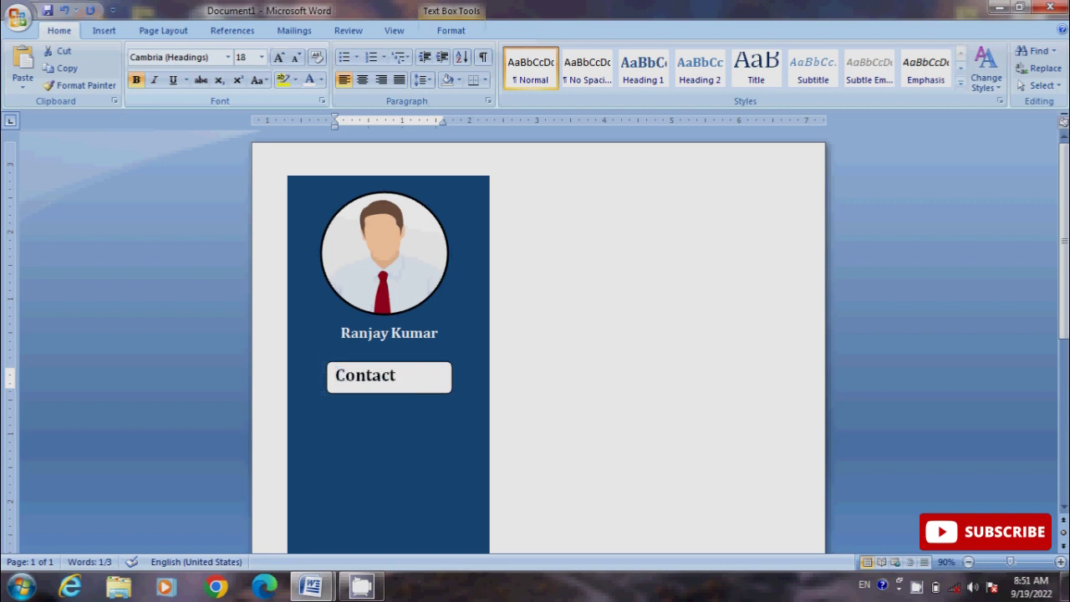
left_click(365, 375)
left_click(362, 80)
left_click(389, 460)
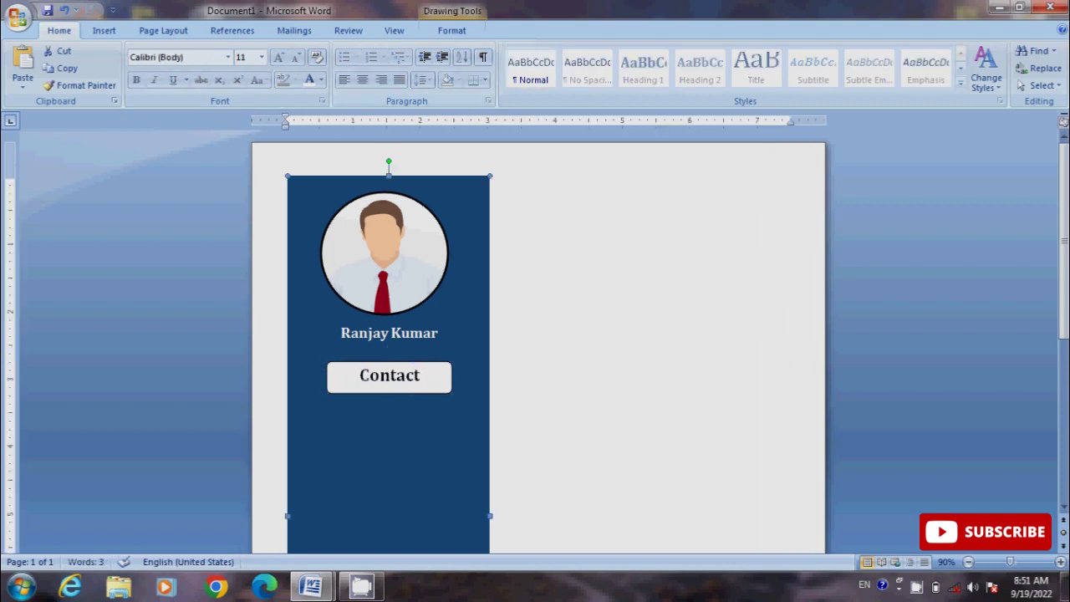
left_click(370, 375)
left_click(371, 363)
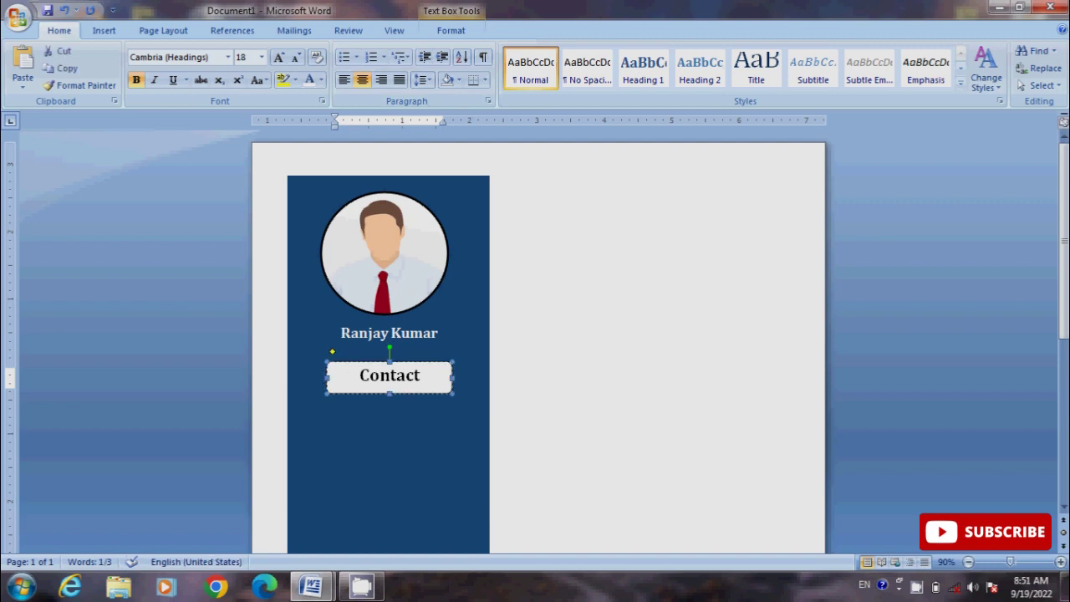
left_click(390, 375)
Step: Round the Contact box's corners into a pill shape and narrow it from the left
left_click_drag(332, 352, 343, 352)
left_click(343, 352)
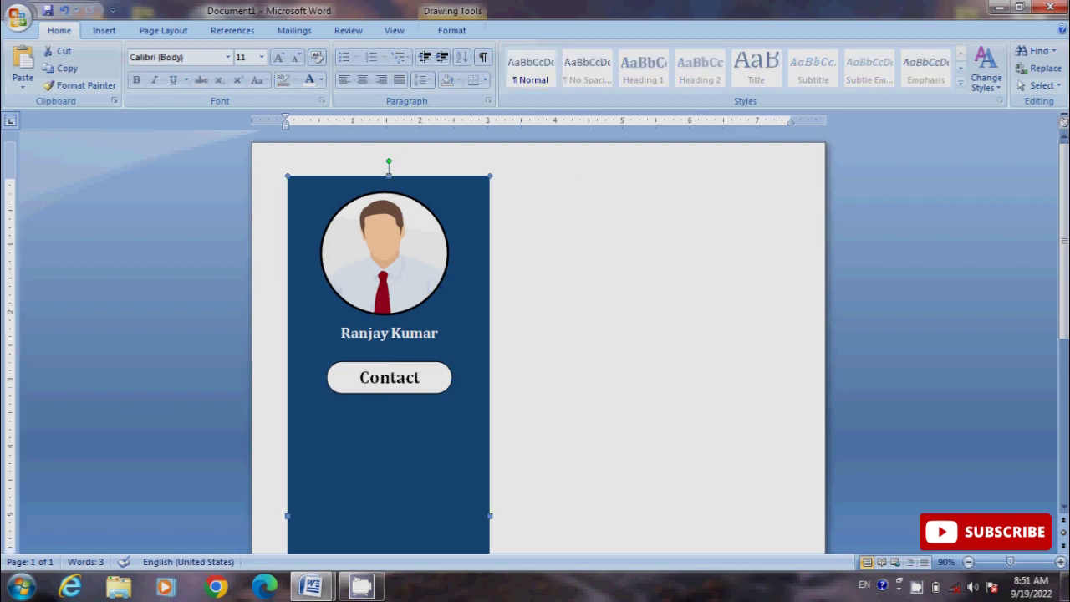
left_click(381, 378)
key("Escape")
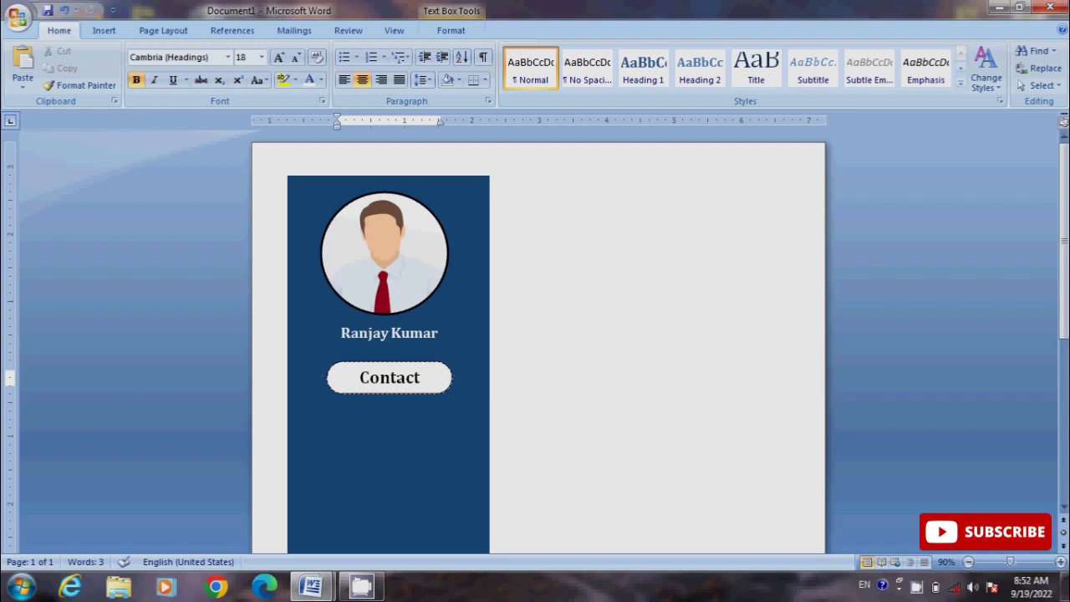
left_click_drag(327, 378, 334, 378)
left_click(389, 452)
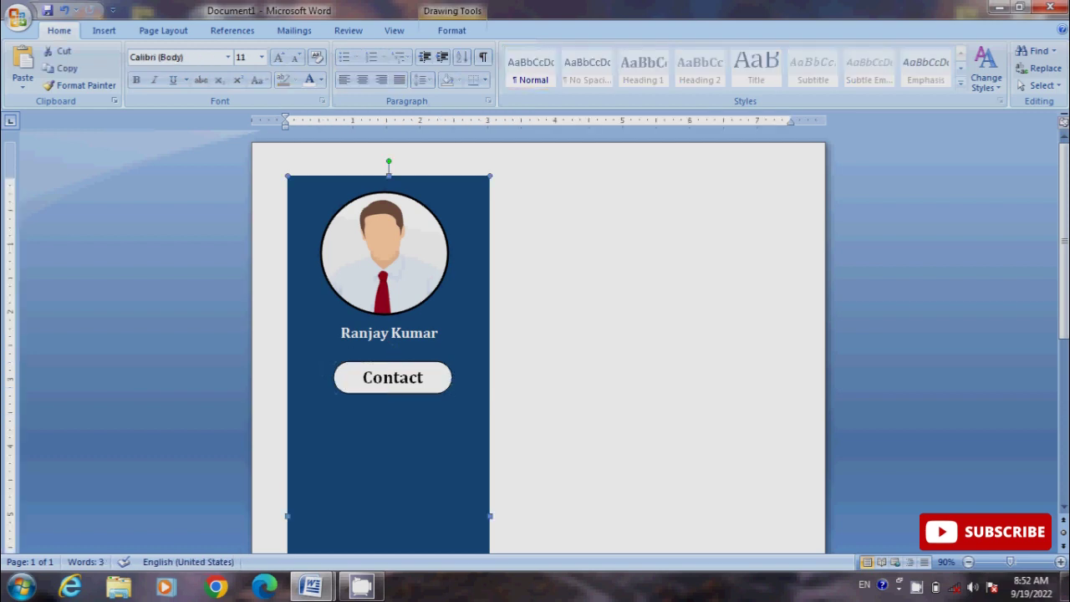
left_click(393, 377)
left_click(398, 378)
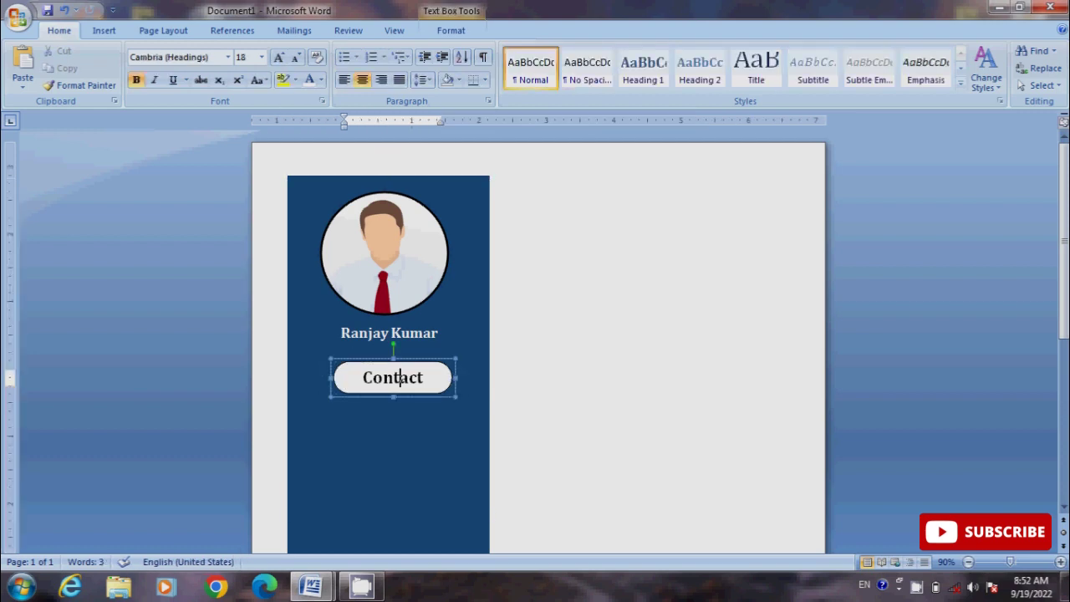
double_click(389, 378)
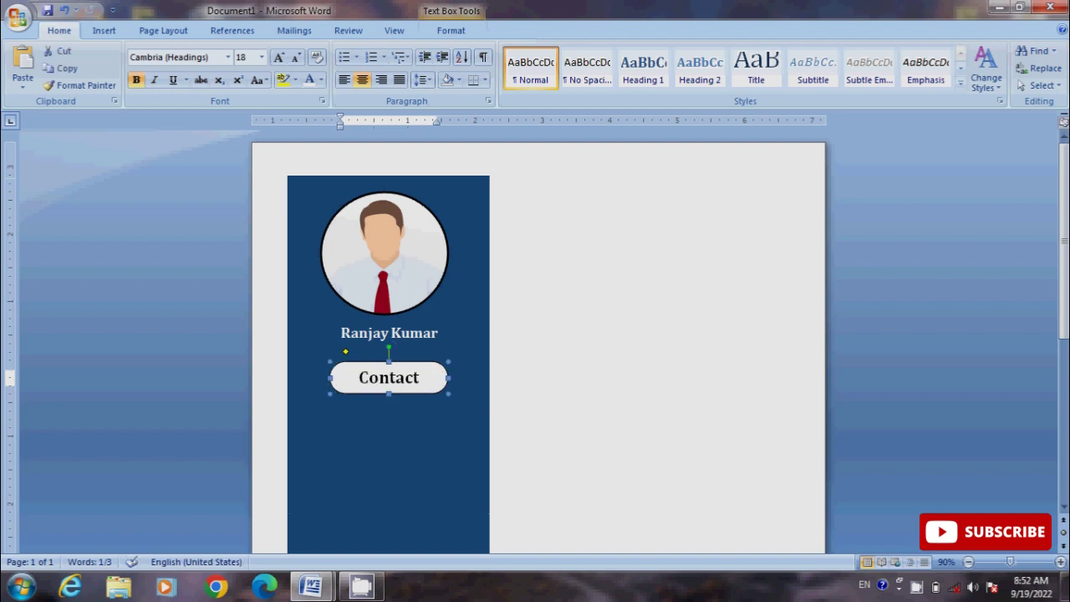
left_click(389, 460)
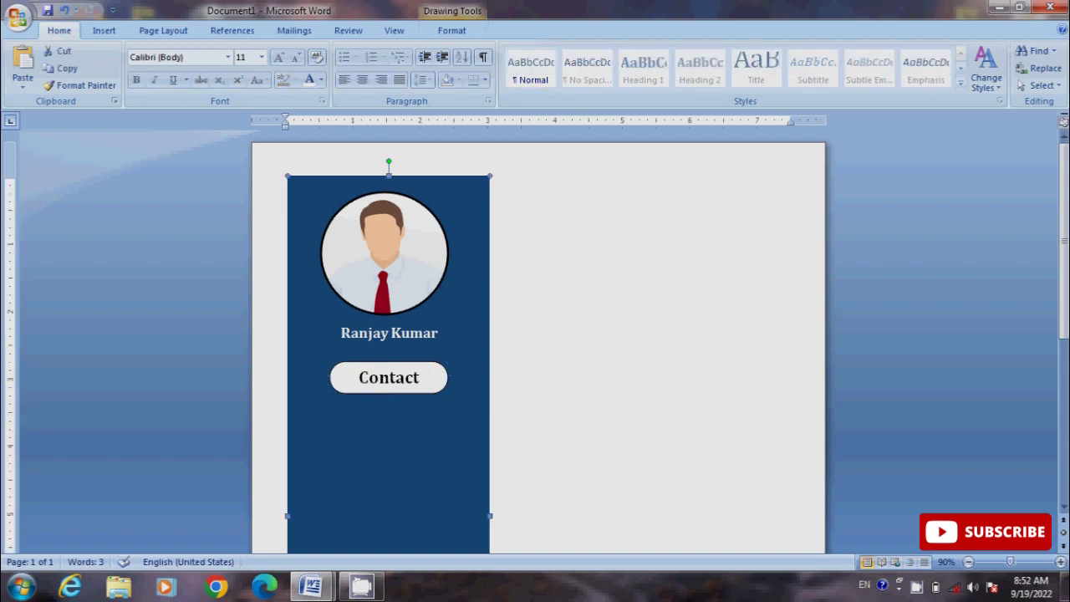
left_click(378, 377)
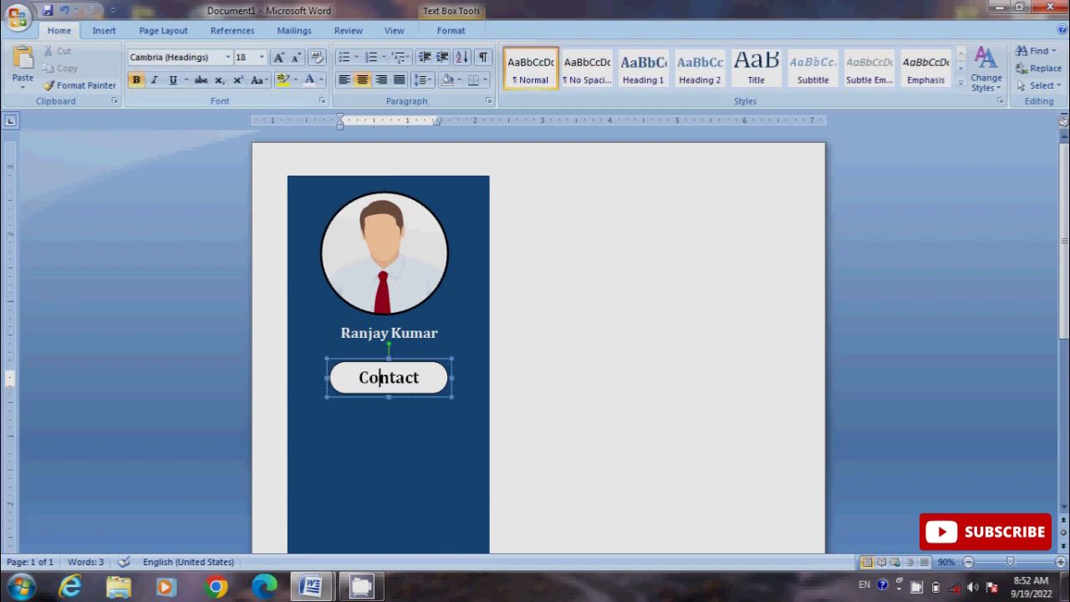
Step: Fill the Contact box black and reduce the label to 16 pt
left_click(451, 30)
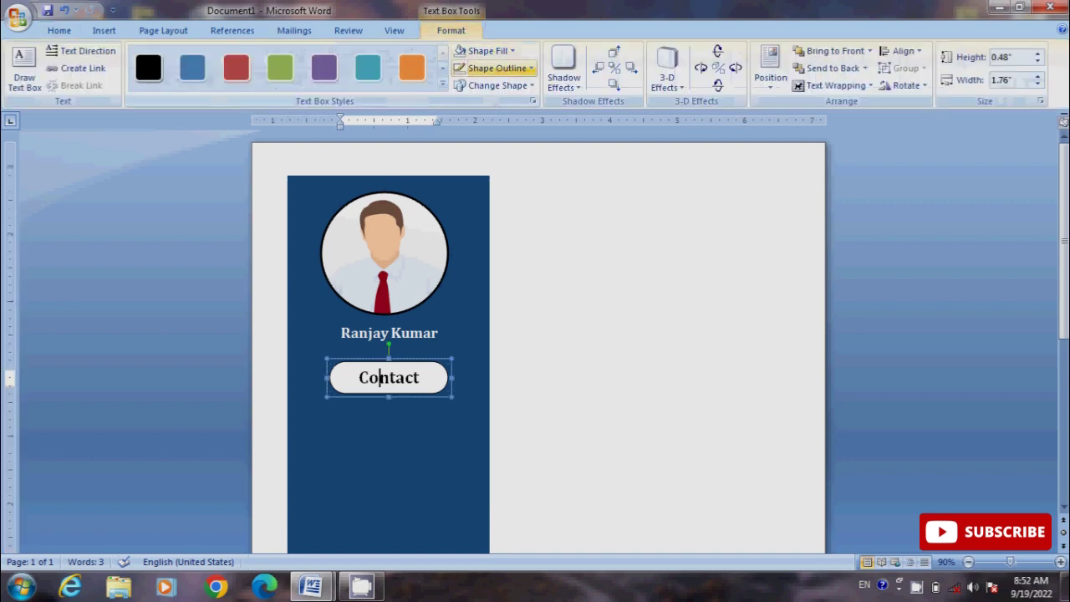
left_click(485, 51)
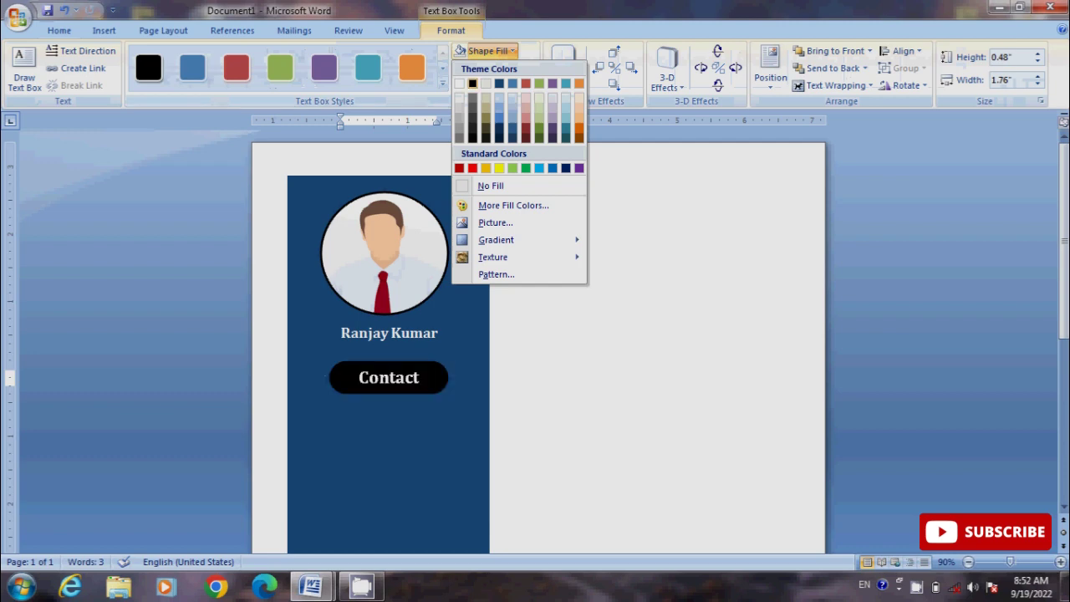
left_click(472, 83)
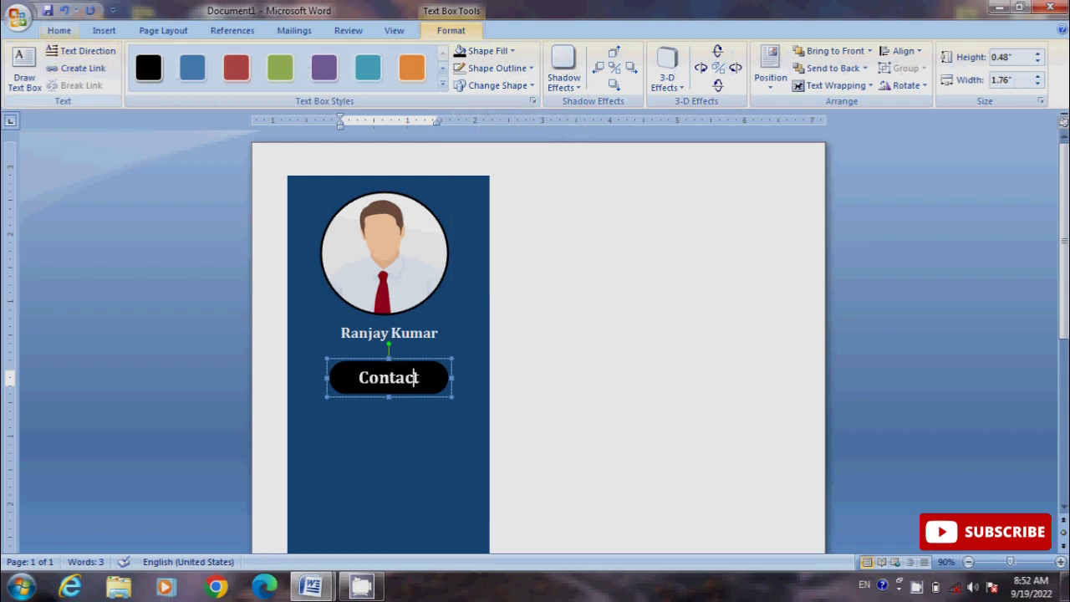
left_click(414, 378)
double_click(414, 378)
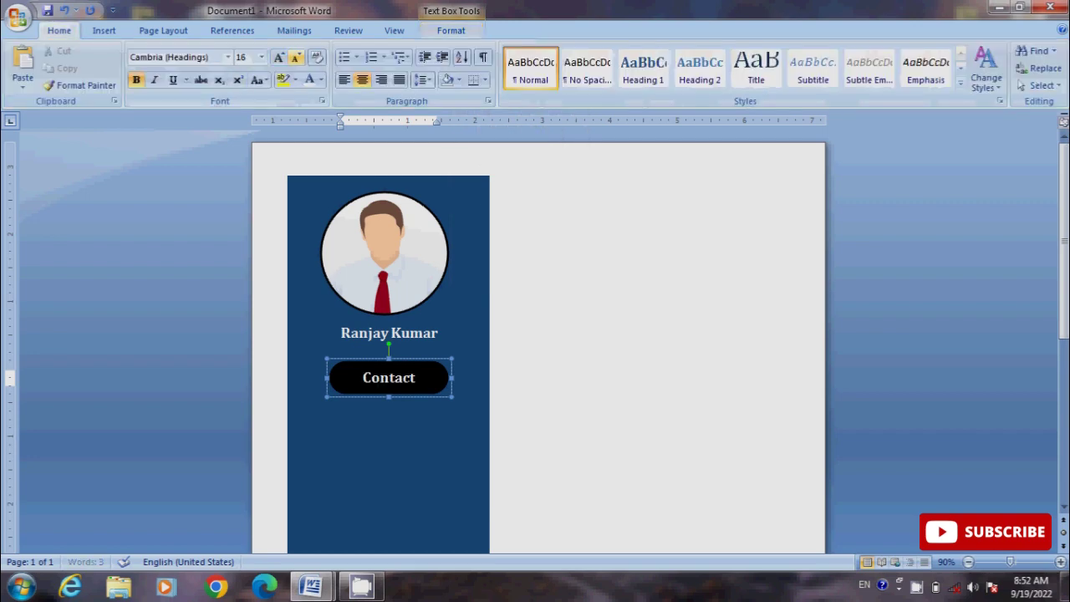
key("ctrl+shift+comma")
left_click(401, 468)
Step: Draw a 2.01" by 2.15" text box below the Contact label
scroll(535, 335, "down", 2)
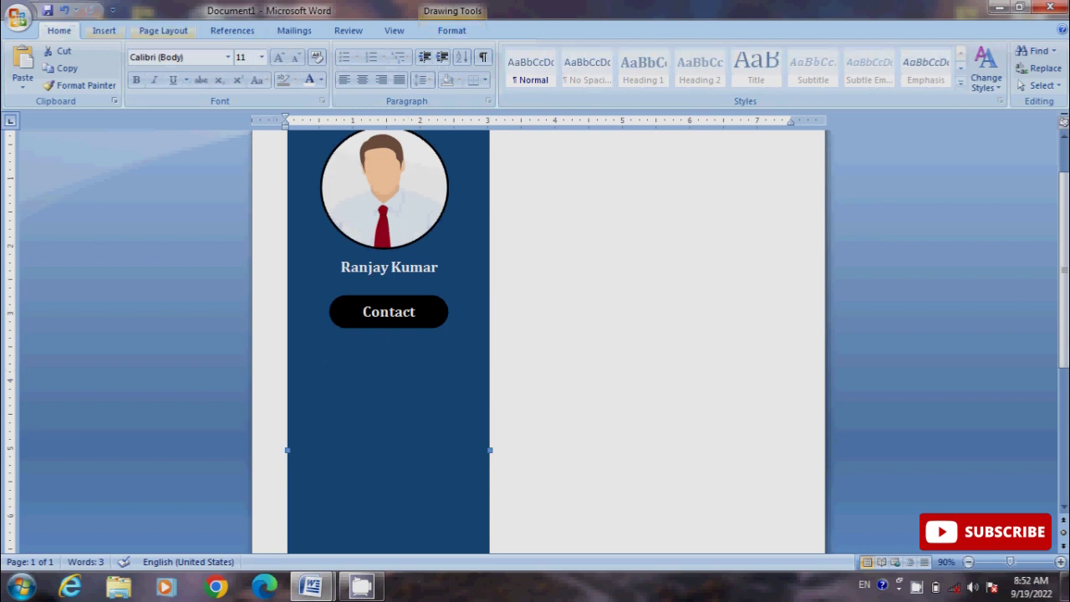
left_click(104, 30)
left_click(237, 67)
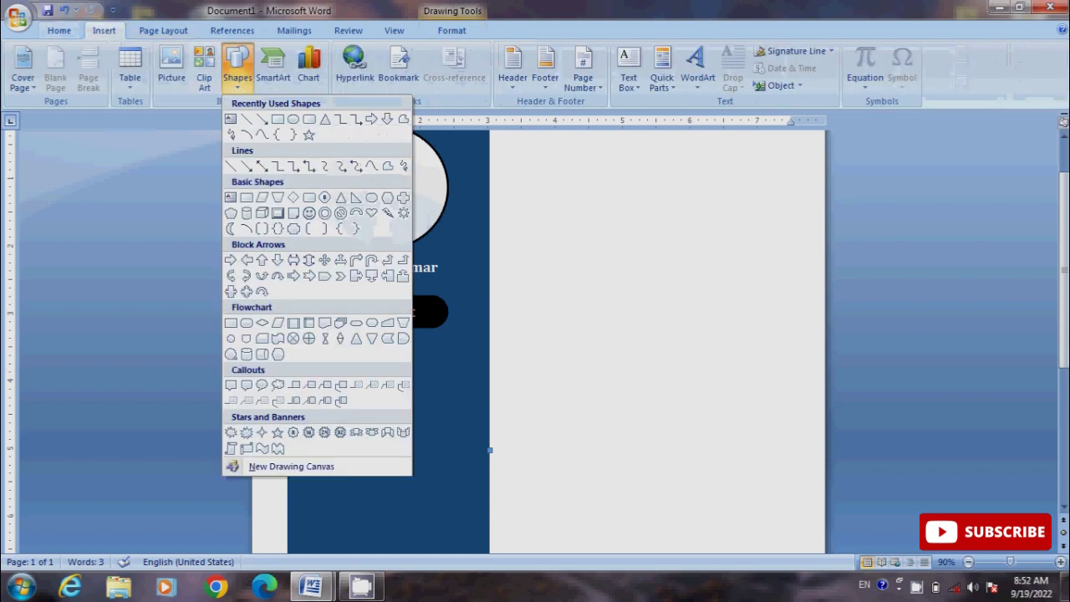
left_click(230, 119)
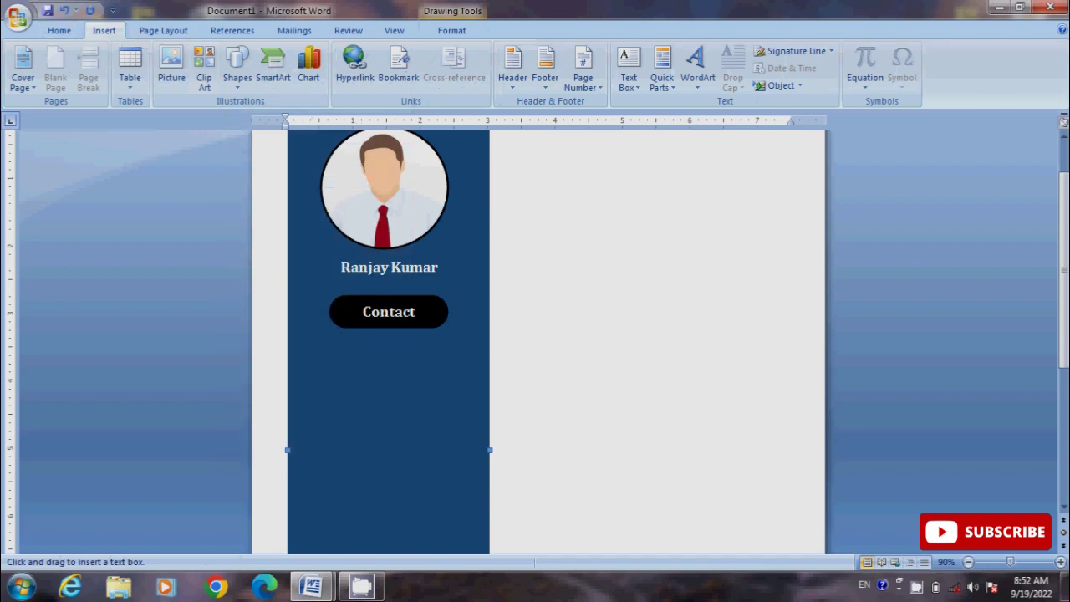
left_click_drag(321, 336, 467, 473)
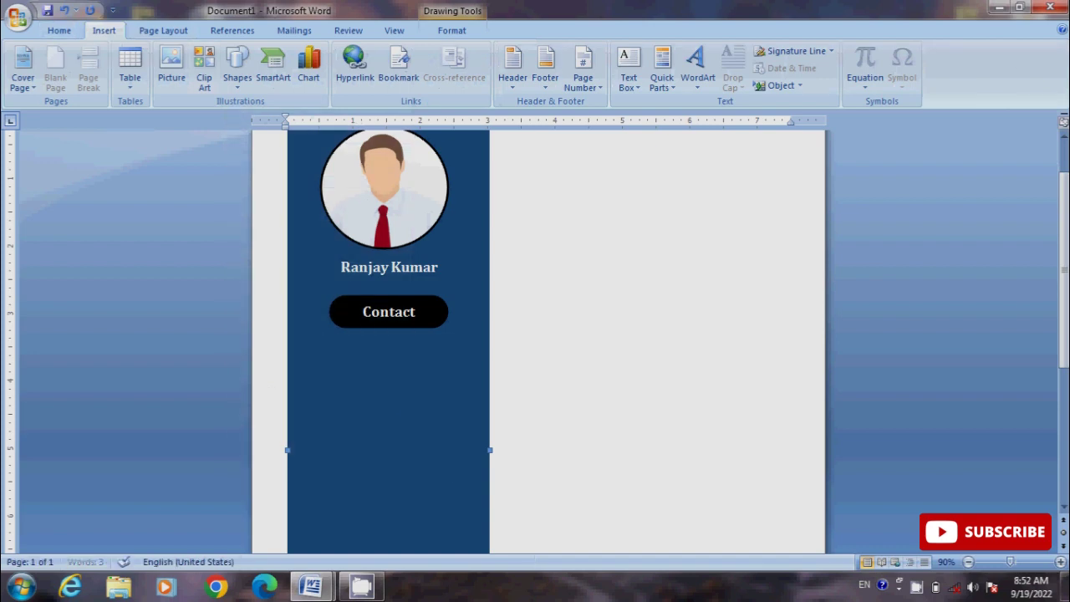
mouse_move(311, 586)
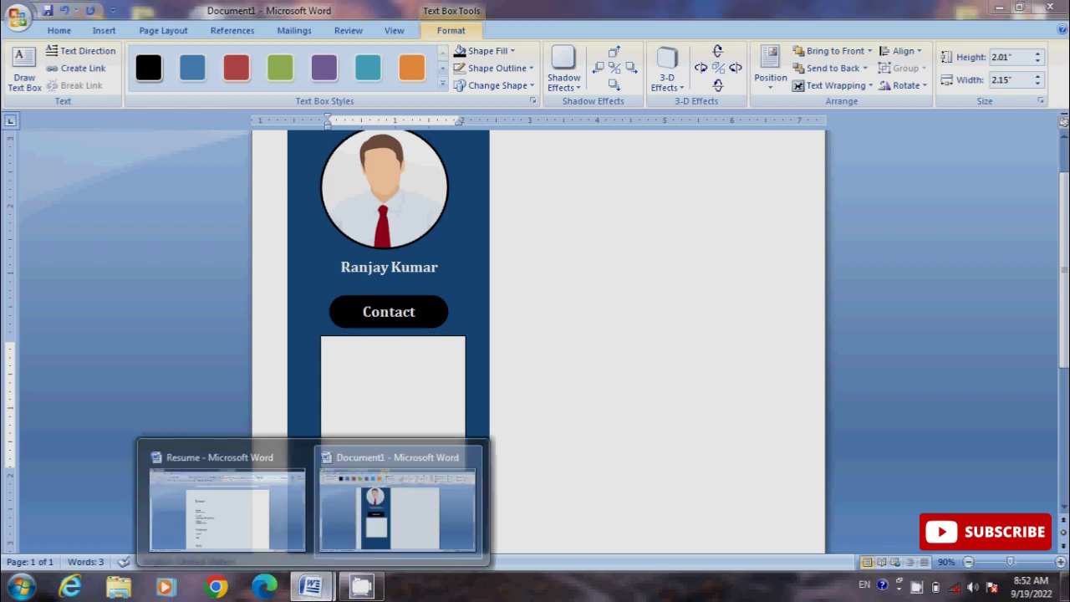
Step: Copy the phone, e-mail and address details from the Resume document, then return to Document1
left_click(226, 506)
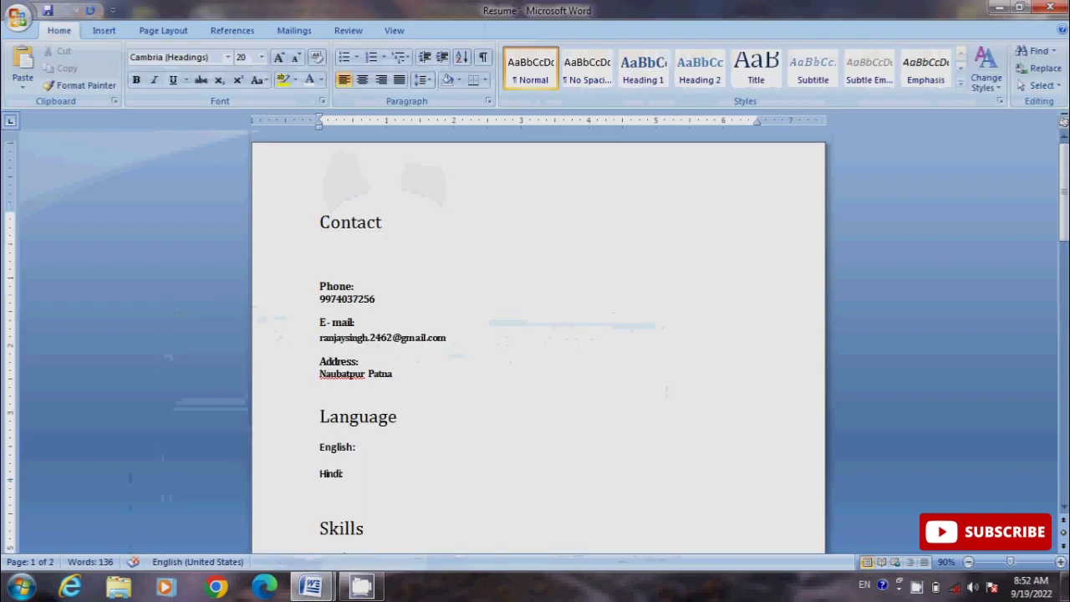
mouse_move(320, 286)
left_mouse_down()
mouse_move(331, 323)
mouse_move(394, 378)
left_mouse_up()
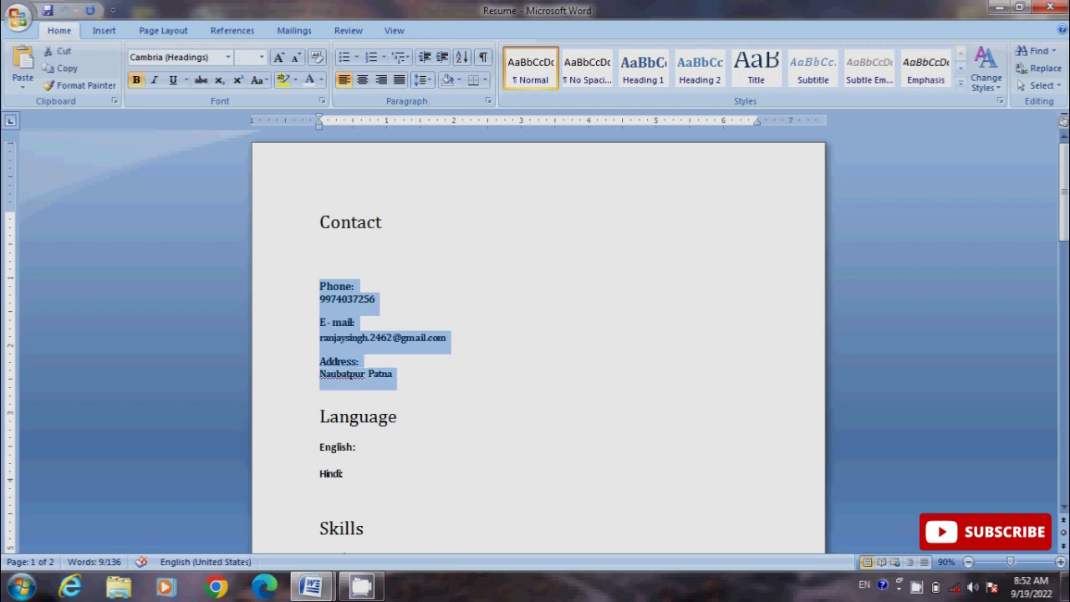
left_click(311, 585)
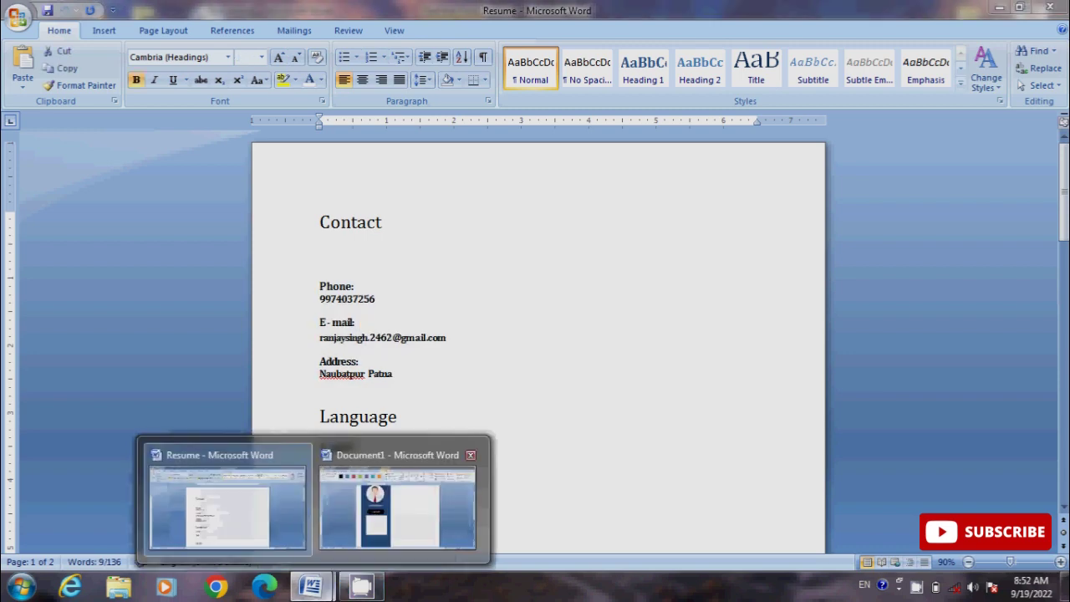
left_click(397, 506)
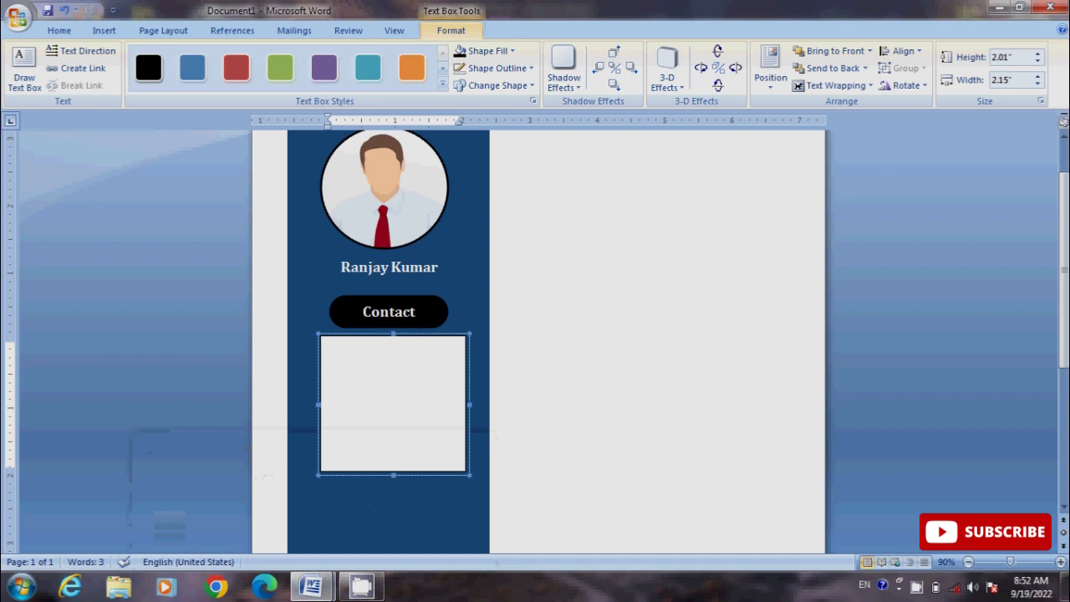
Step: Paste the contact details into the new text box and remove its fill and outline
key("ctrl+v")
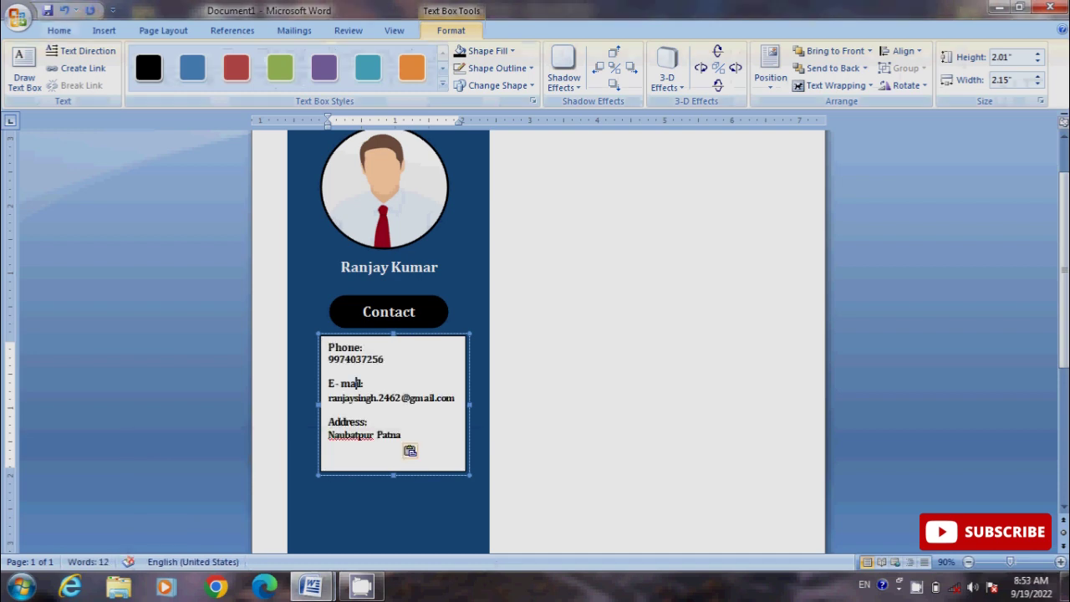
left_click(488, 51)
left_click(493, 184)
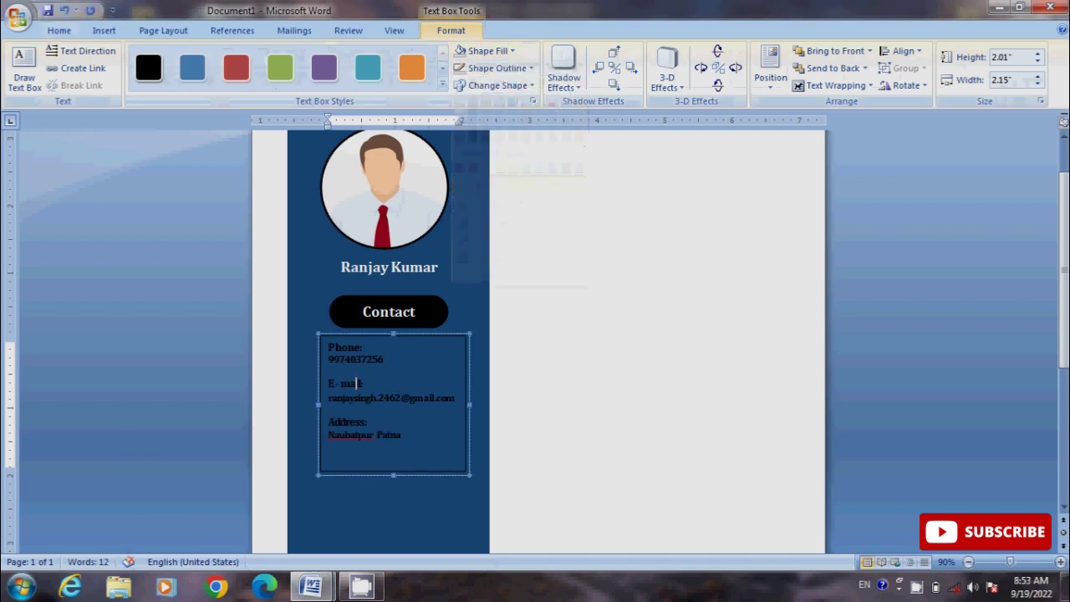
left_click(498, 68)
left_click(500, 203)
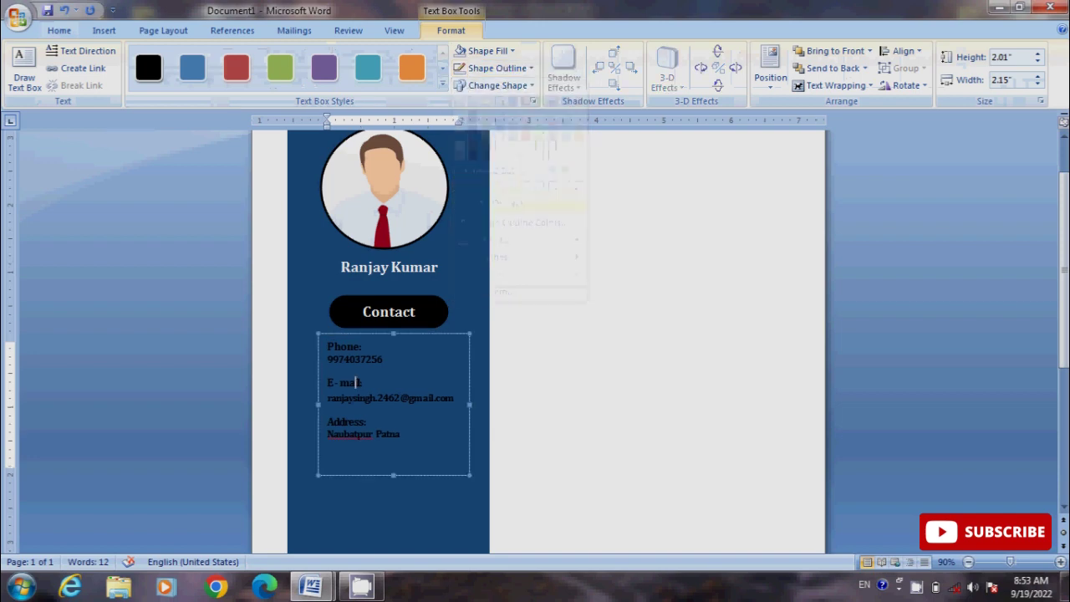
Step: Make the contact details text white
left_click_drag(327, 341, 404, 437)
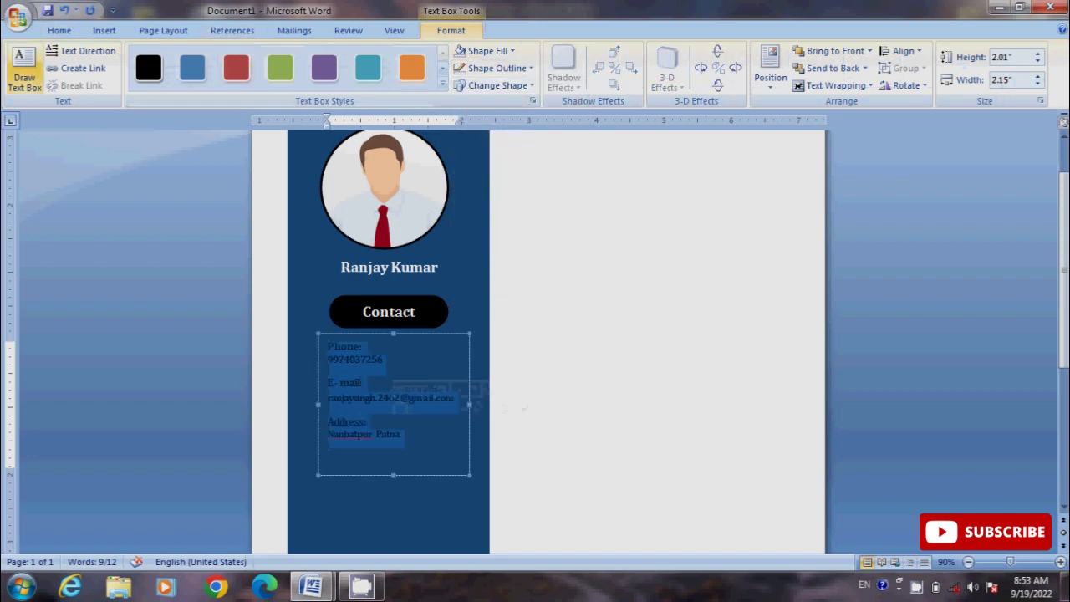
left_click(60, 31)
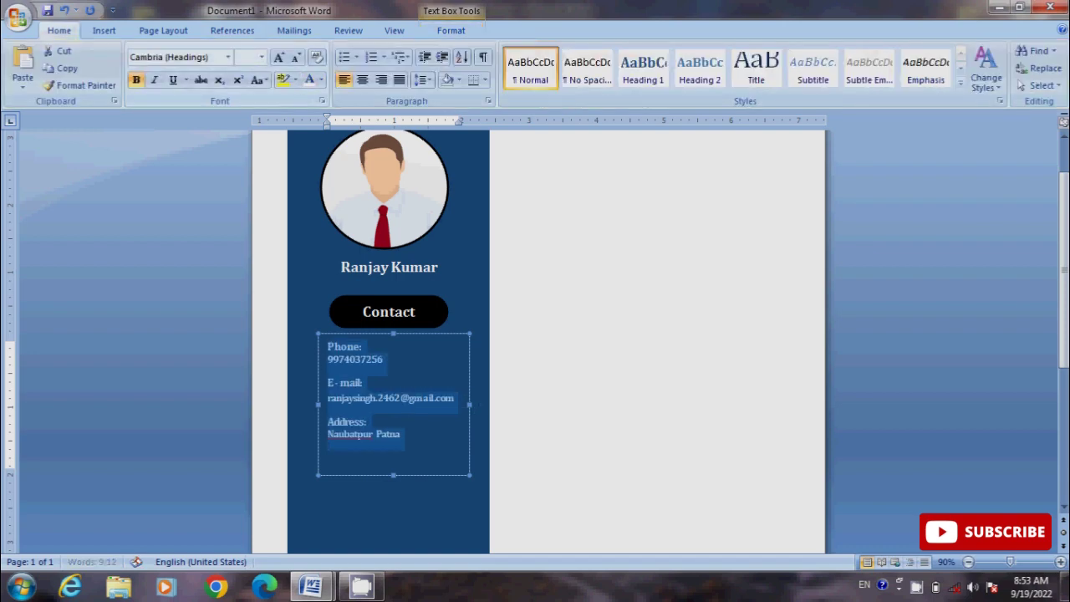
left_click(362, 434)
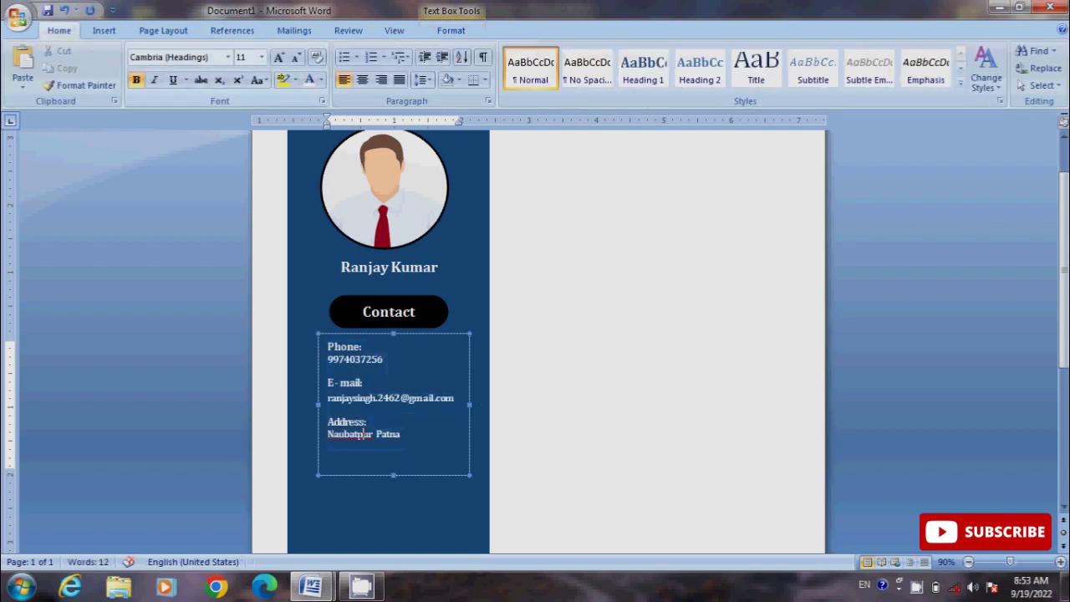
right_click(365, 433)
left_click(393, 317)
left_click(393, 510)
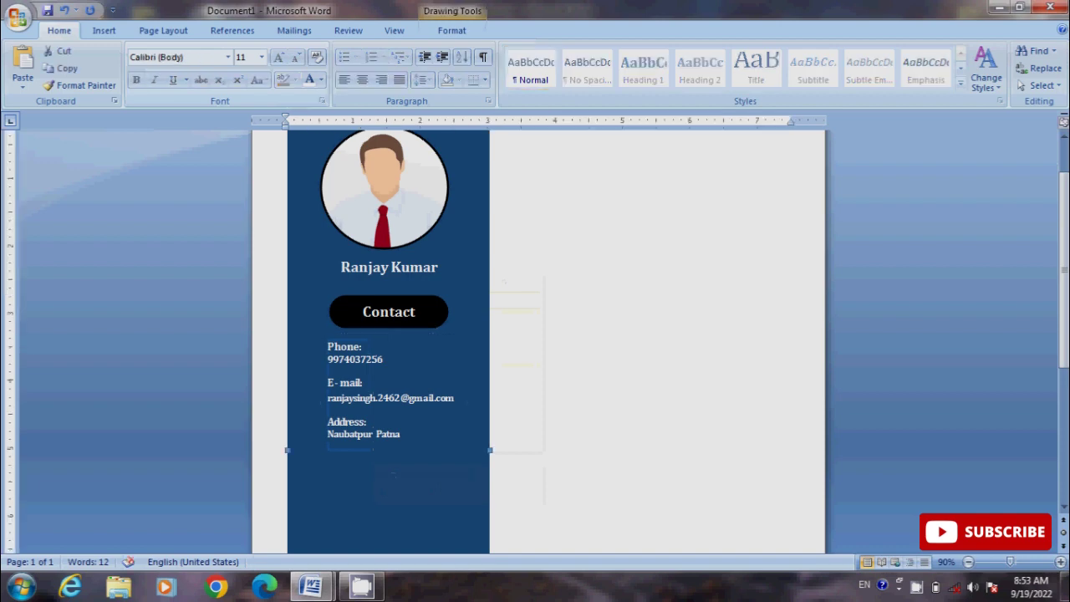
Step: Enlarge the Phone, E-mail and Address contact text by one font size step
left_click(377, 434)
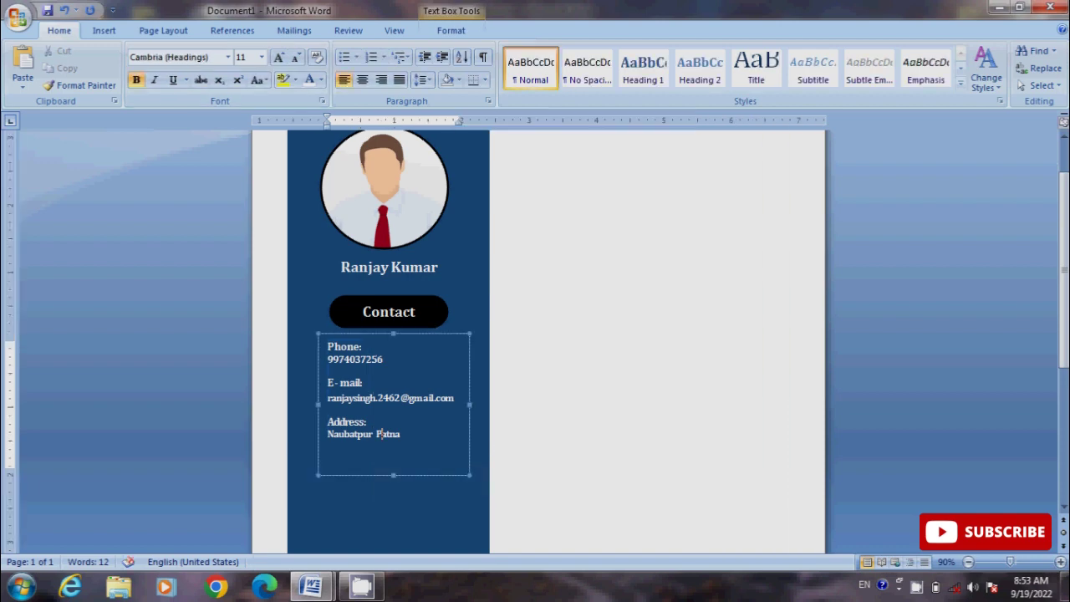
left_click_drag(327, 346, 401, 436)
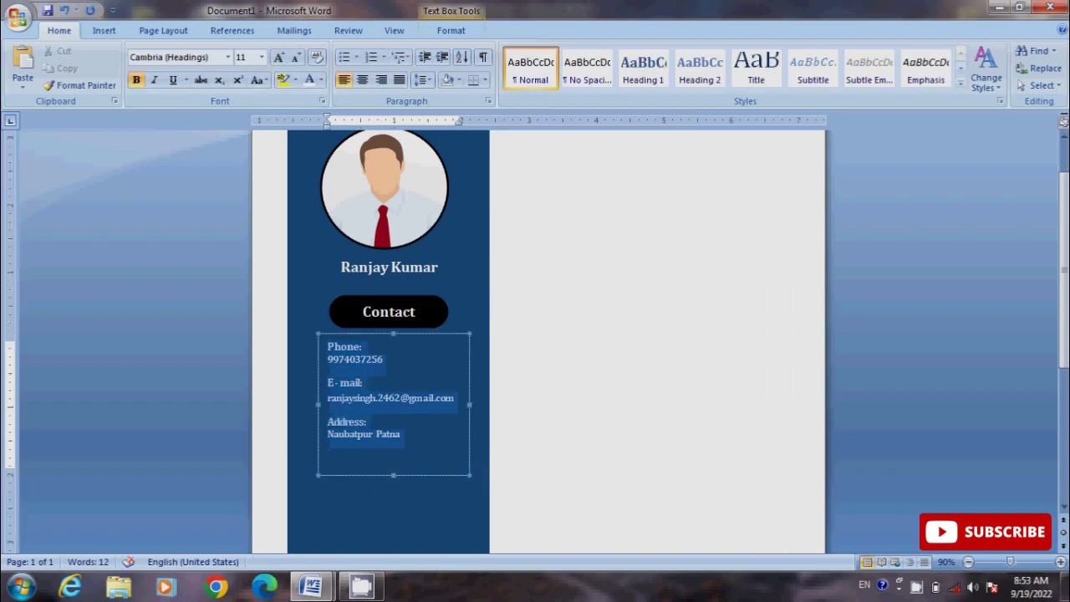
left_click(278, 57)
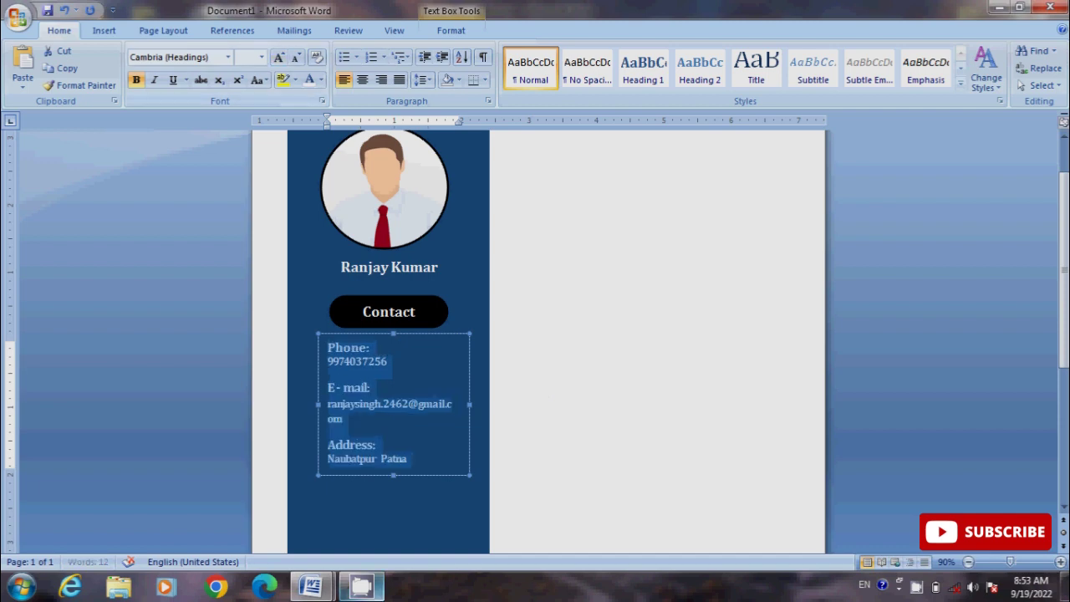
left_click(393, 502)
left_click(378, 458)
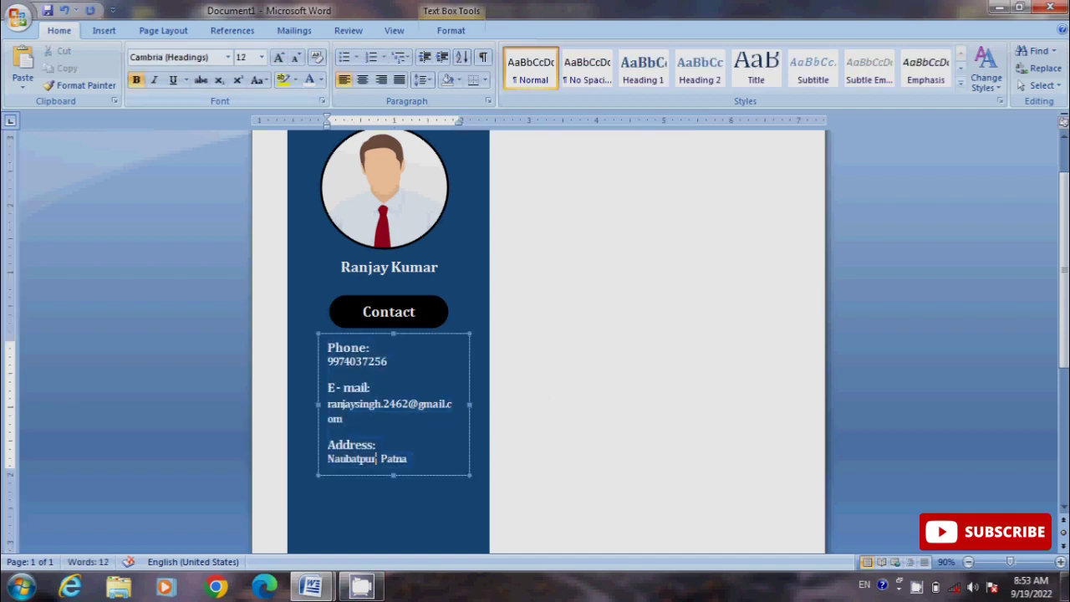
left_click(393, 501)
scroll(535, 334, "down", 1)
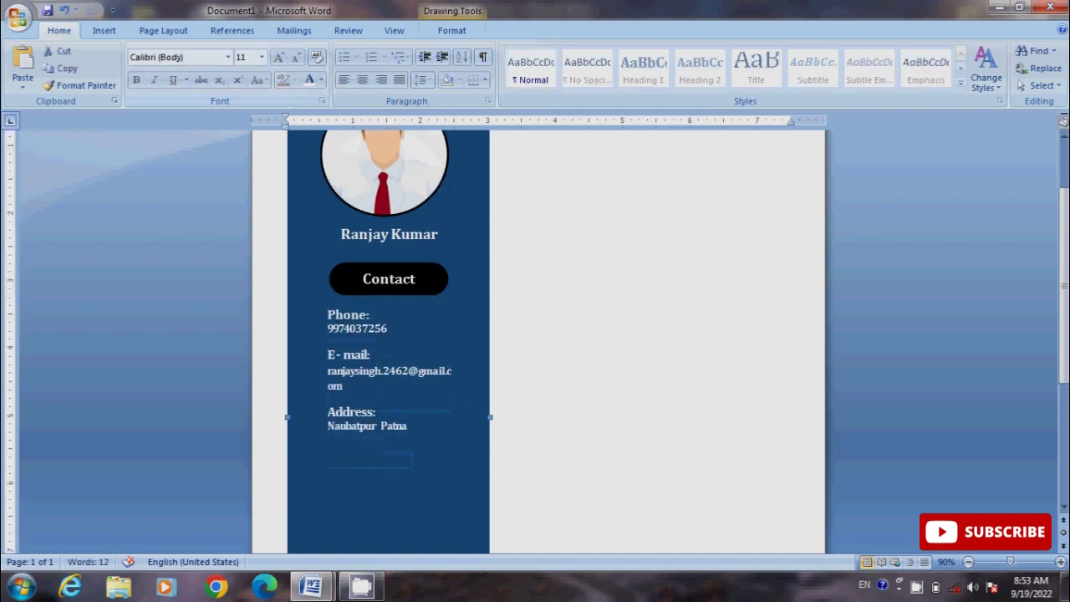
scroll(535, 335, "down", 2)
left_click(342, 321)
left_click(381, 212)
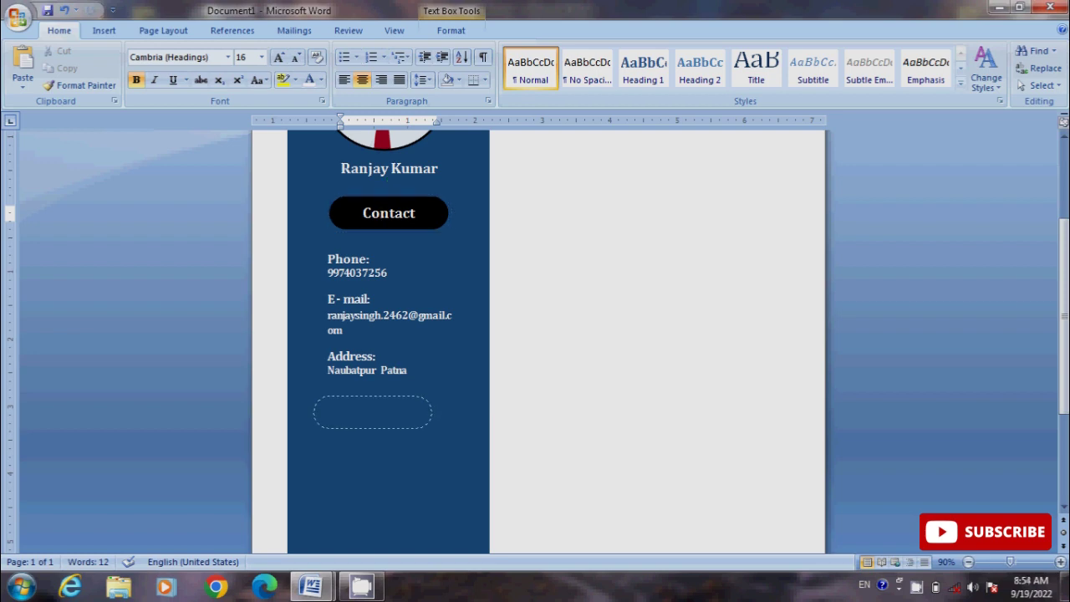
Step: Copy the black Contact pill below the Address details and relabel it 'Skills'
left_click_drag(388, 212, 381, 408)
left_click(389, 477)
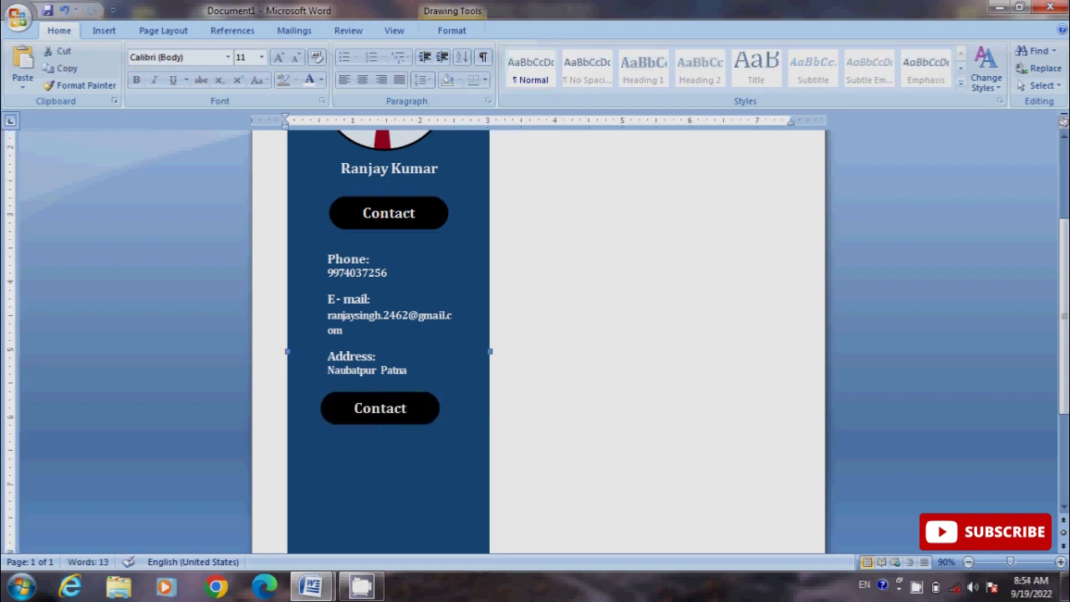
left_click(380, 408)
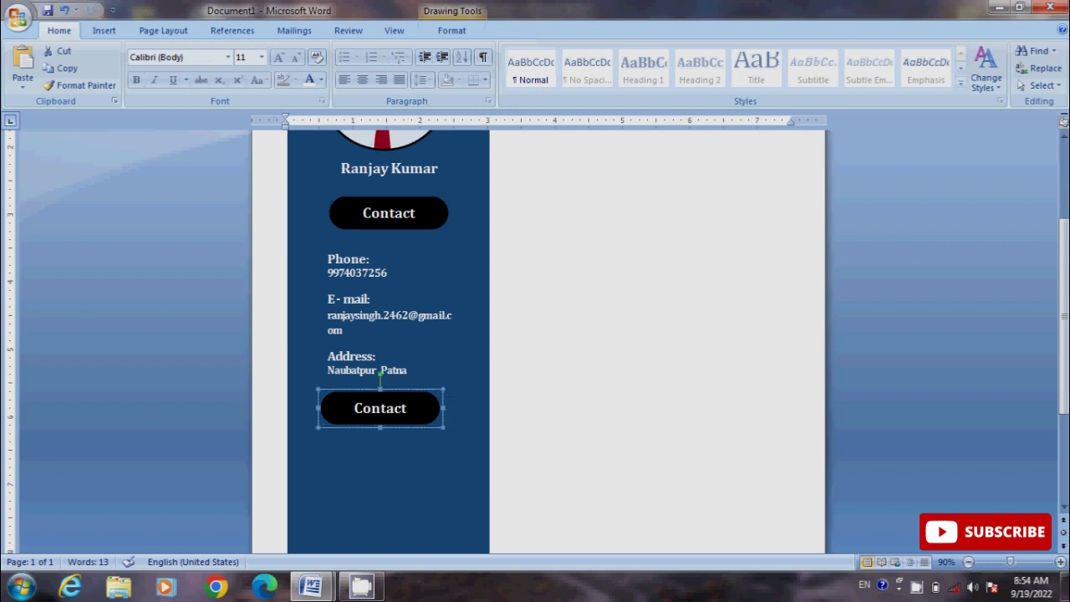
left_click(384, 408)
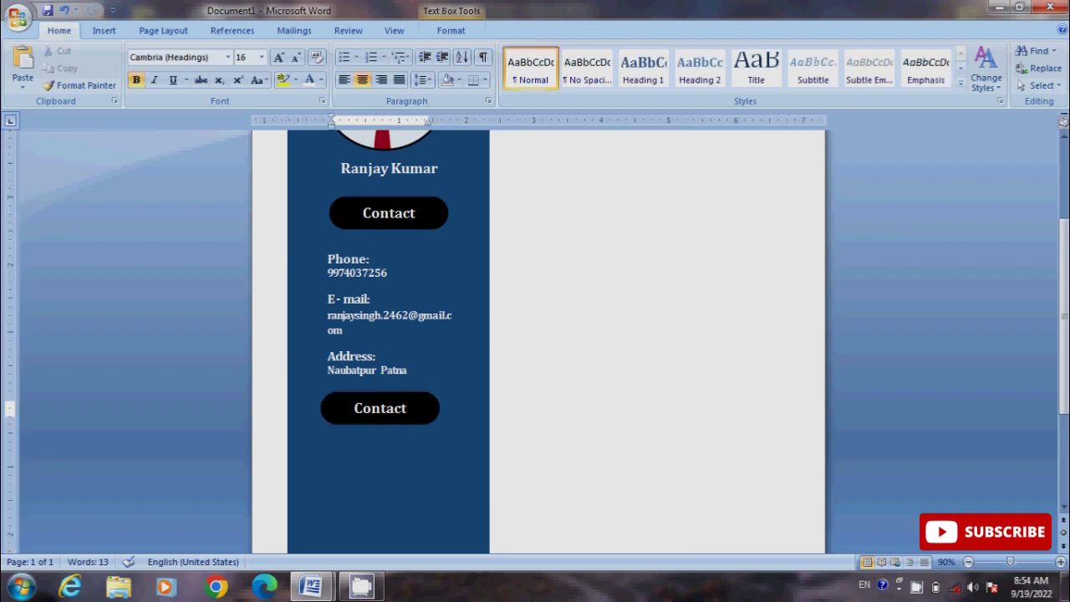
key("ctrl+a")
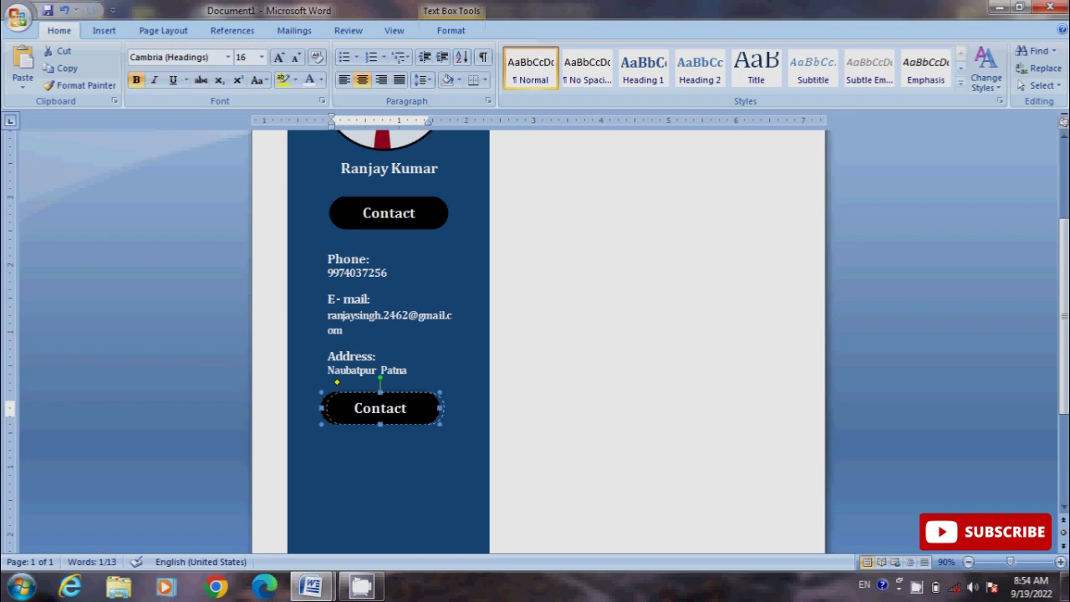
key("Right")
key("End")
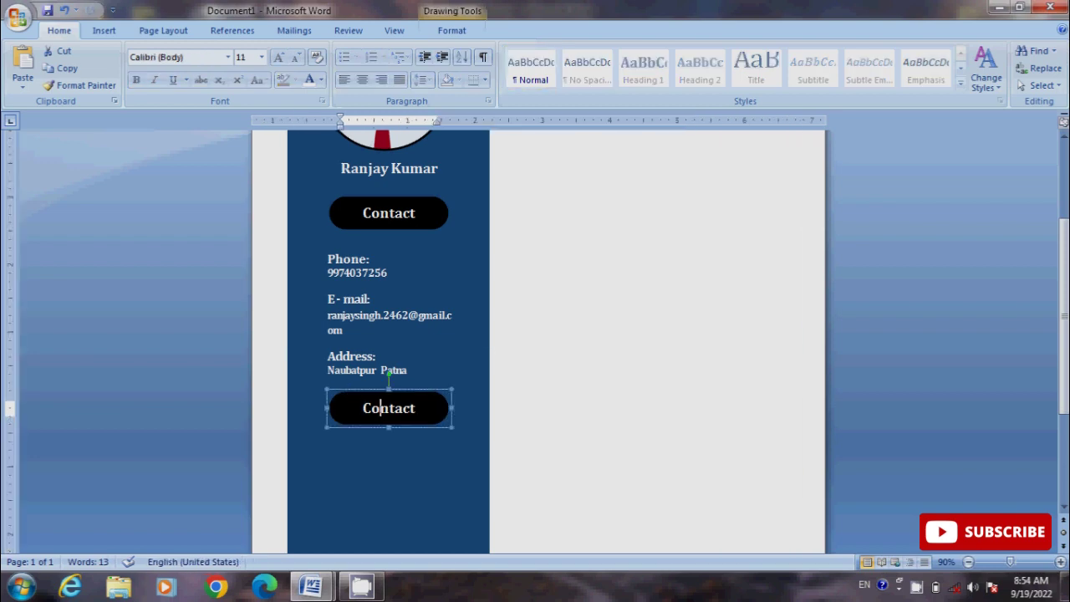
key("shift+Left")
key("shift+Left")
key("shift+Left")
key("shift+Left")
key("shift+Left")
key("shift+Left")
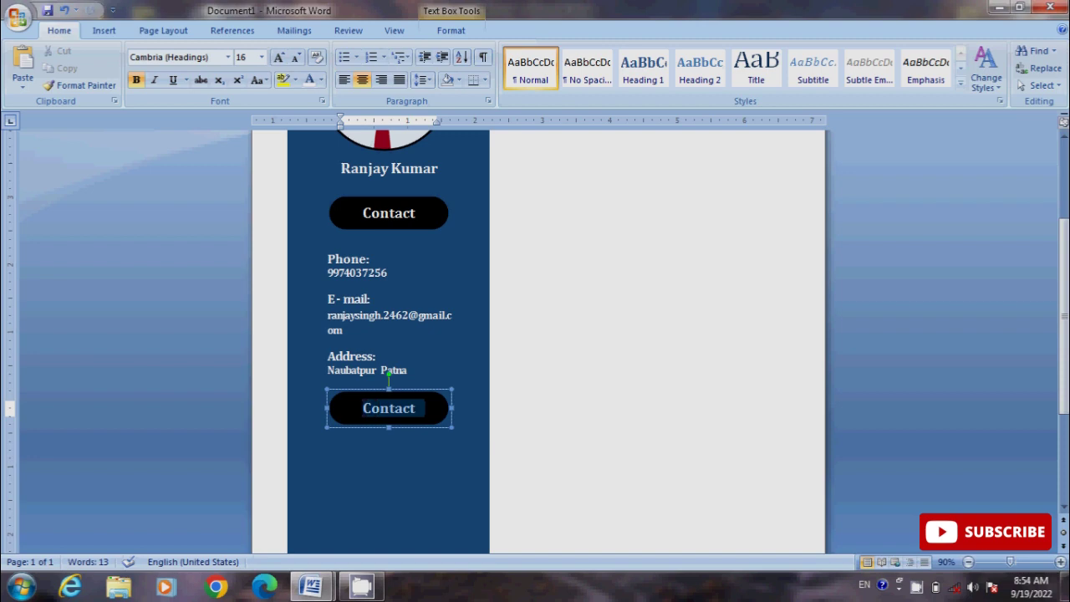
type("S")
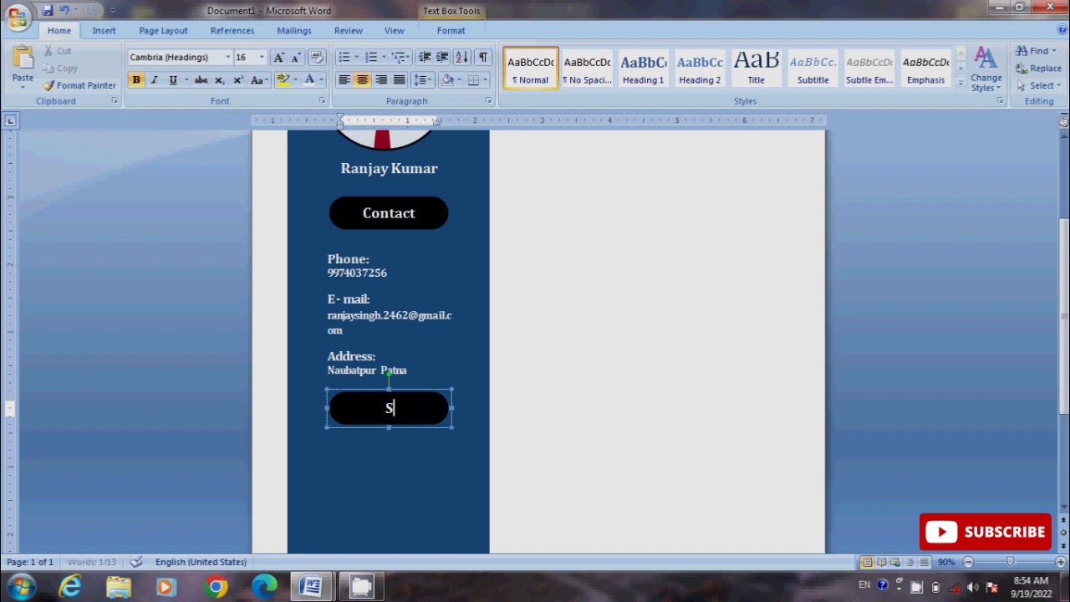
type("ki")
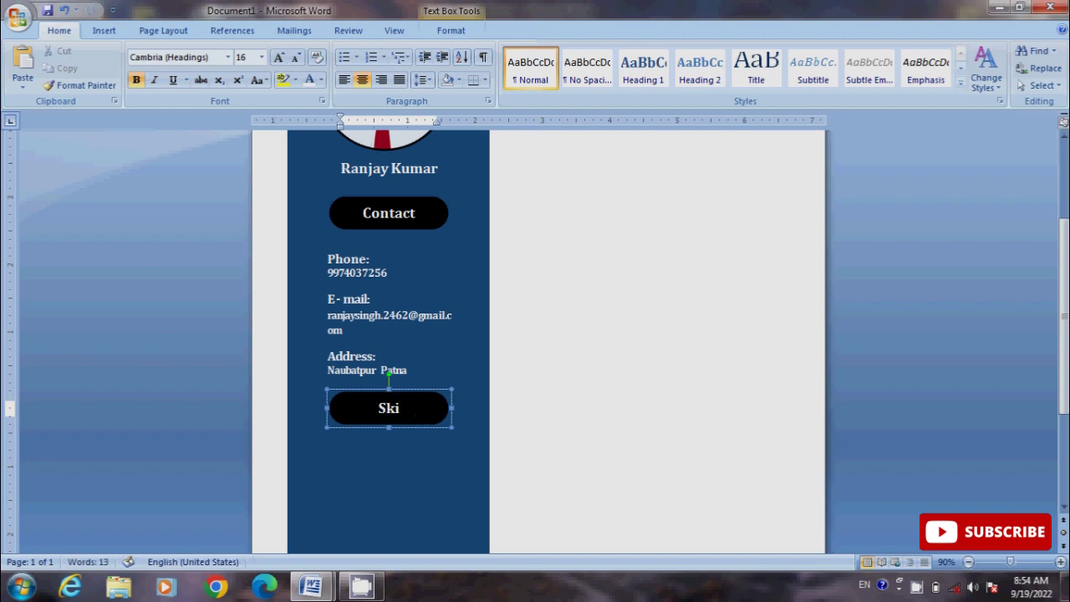
type("lls")
left_click(393, 386)
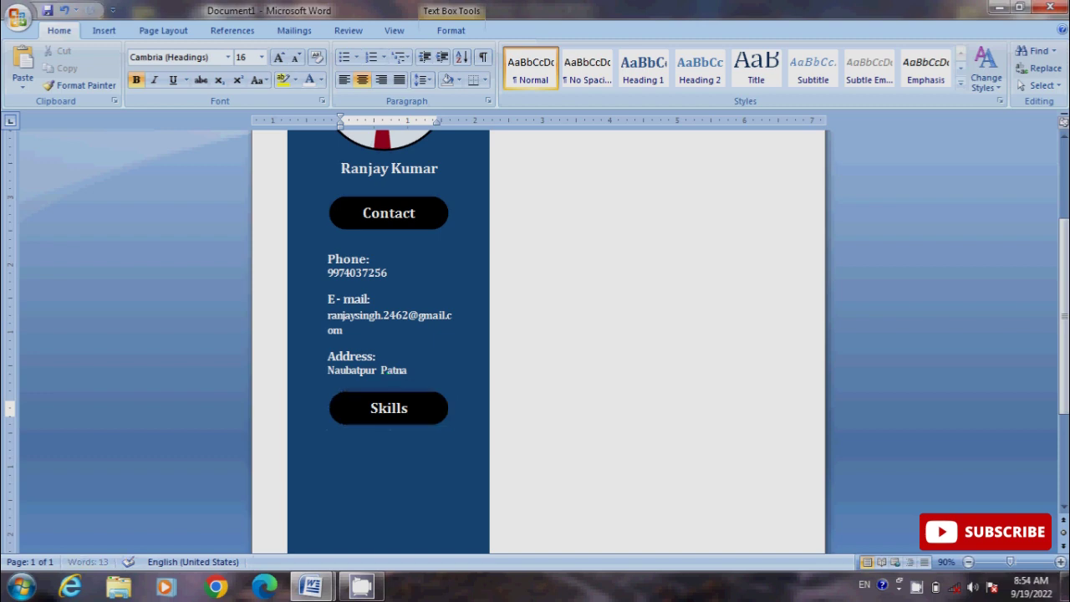
left_click(370, 260)
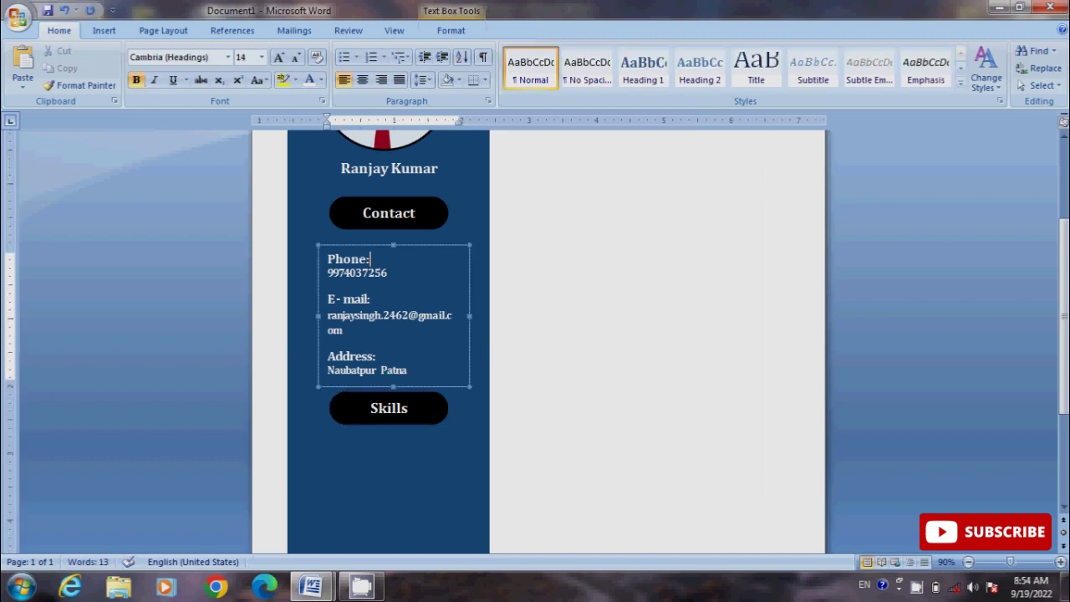
Step: Paste a copy of the contact text box under Skills and clear its text
scroll(389, 334, "down", 2)
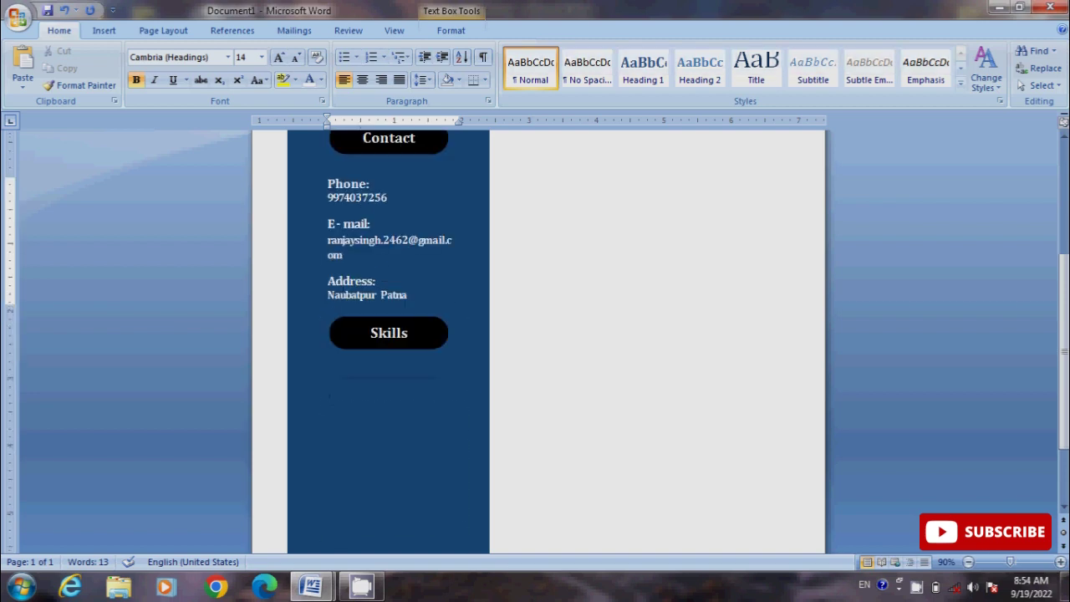
key("ctrl+v")
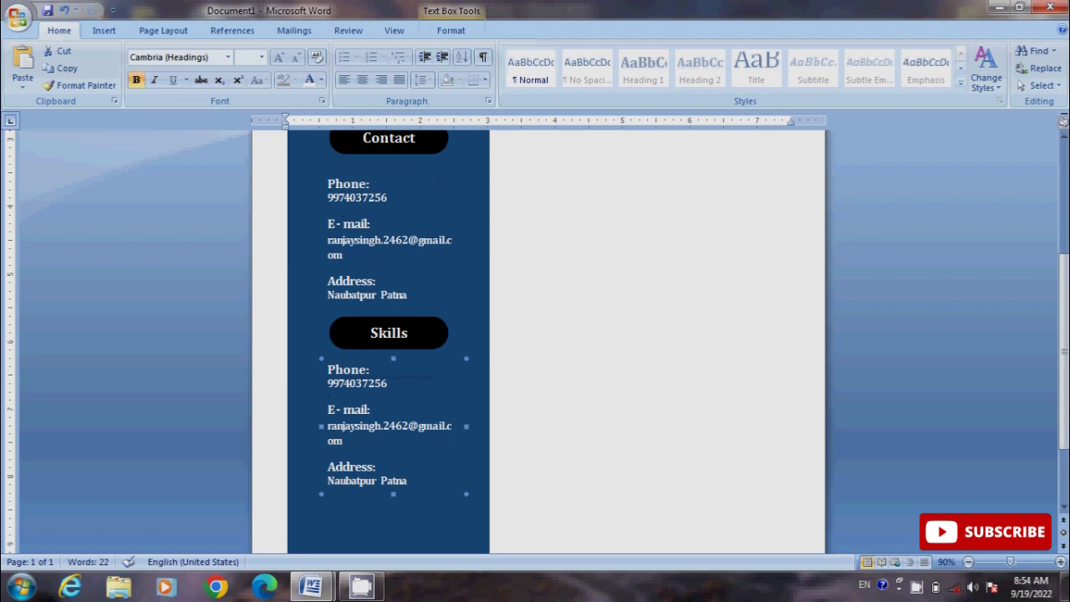
key("ctrl+shift+Up")
key("ctrl+shift+Up")
key("ctrl+shift+Up")
key("ctrl+shift+Up")
key("ctrl+shift+Up")
key("ctrl+shift+Up")
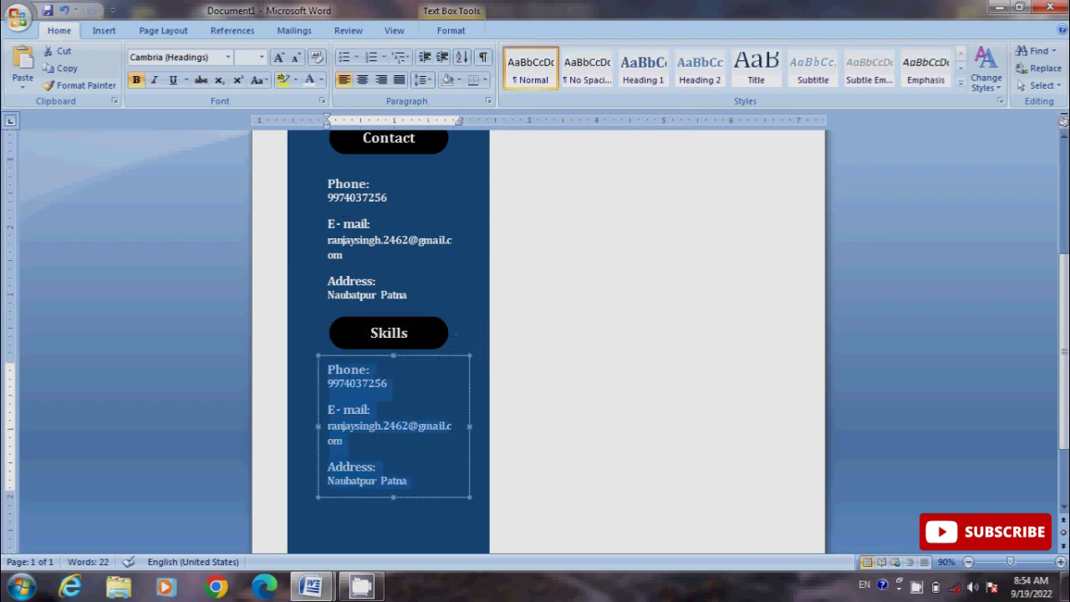
key("Delete")
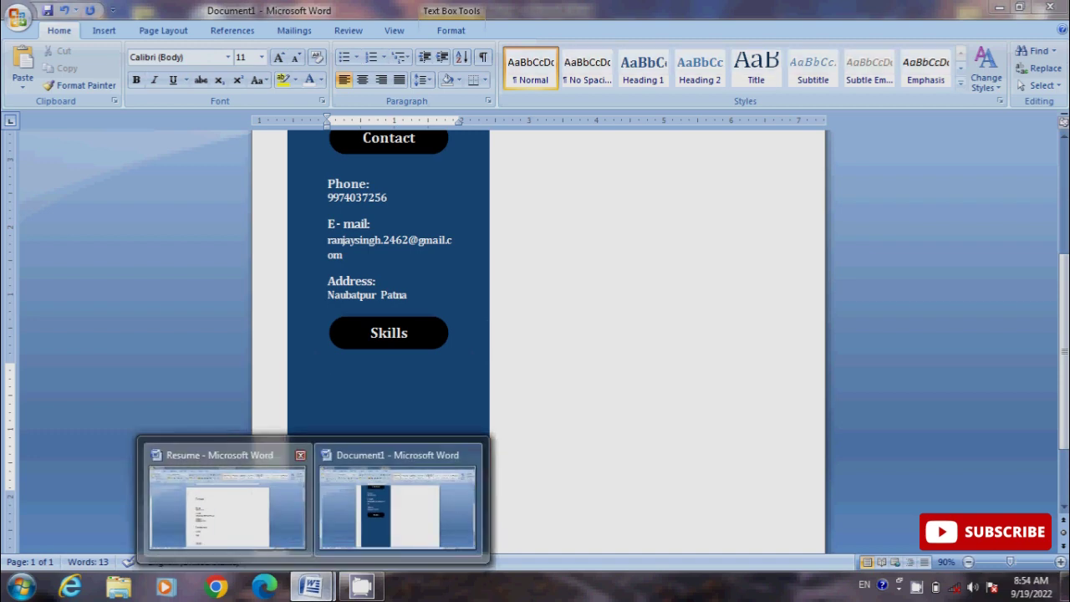
Step: Copy the Photoshop-to-CorelDraw skills list from the Resume document into the empty box
left_click(228, 510)
left_click(342, 473)
scroll(538, 334, "down", 3)
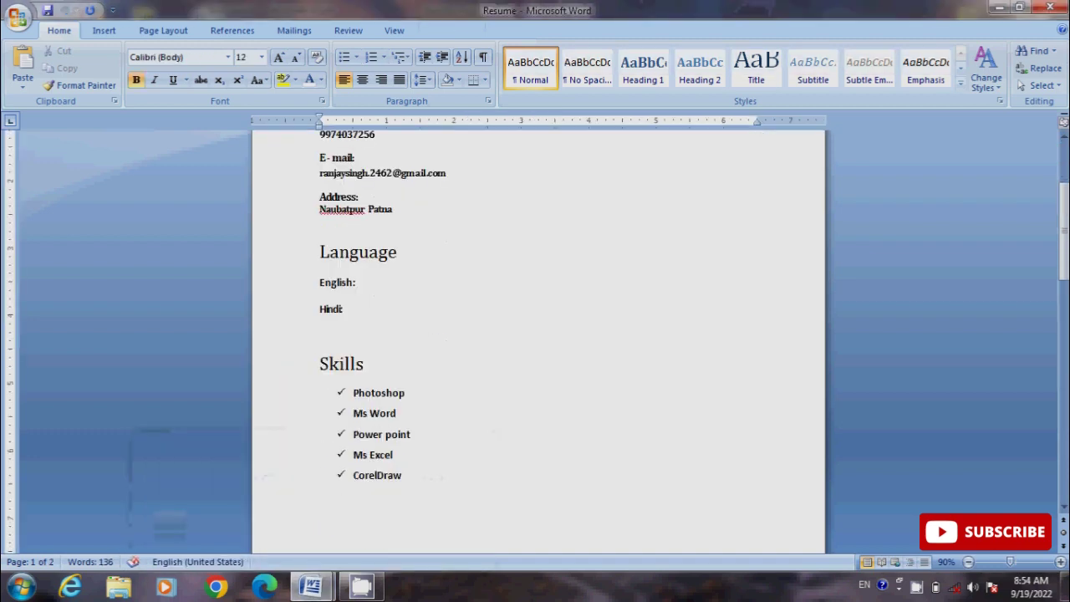
mouse_move(353, 392)
left_mouse_down()
mouse_move(396, 413)
mouse_move(407, 483)
left_mouse_up()
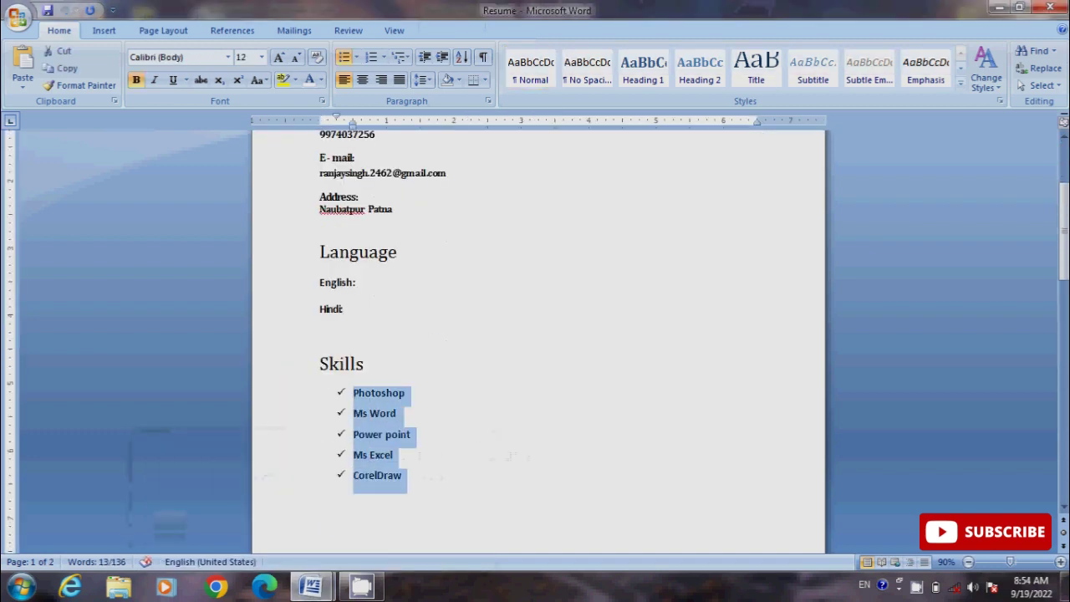
left_click(311, 587)
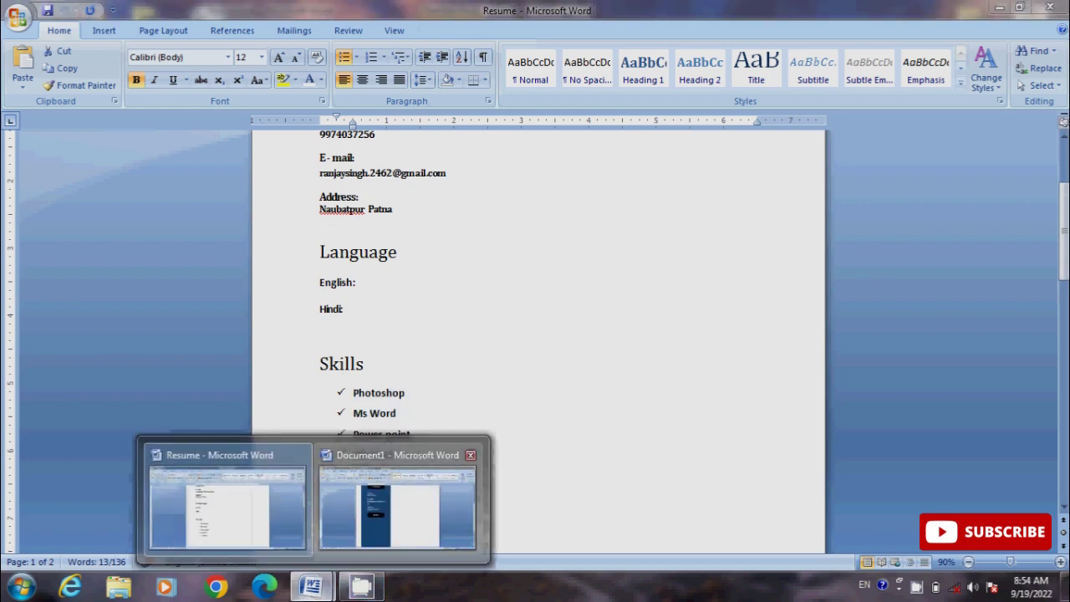
left_click(406, 501)
key("ctrl+v")
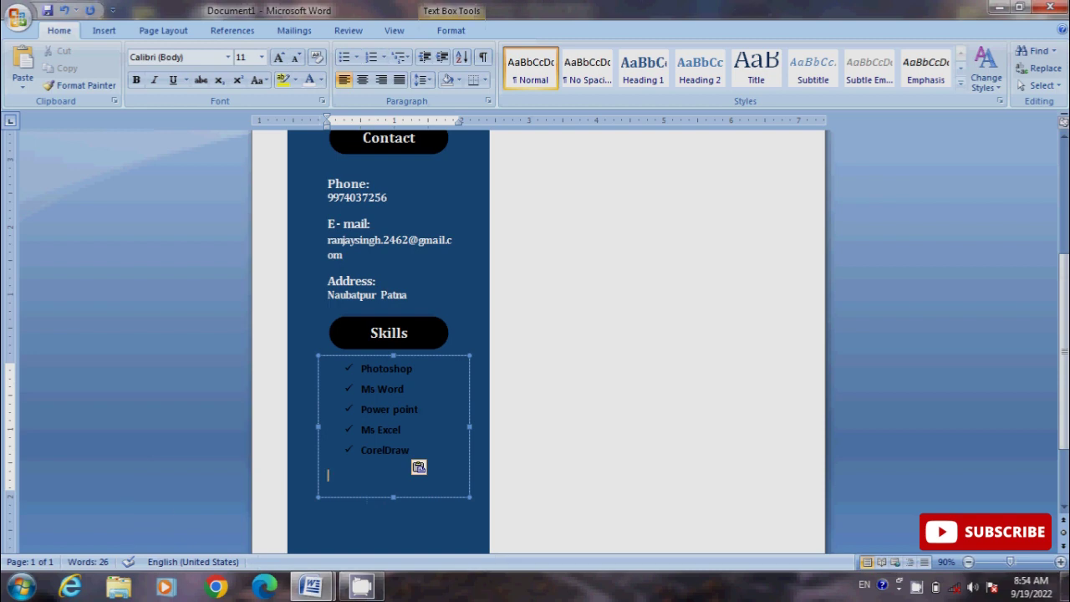
Step: Nudge the skills checklist box left to line up under the Skills heading
left_click_drag(359, 367, 411, 456)
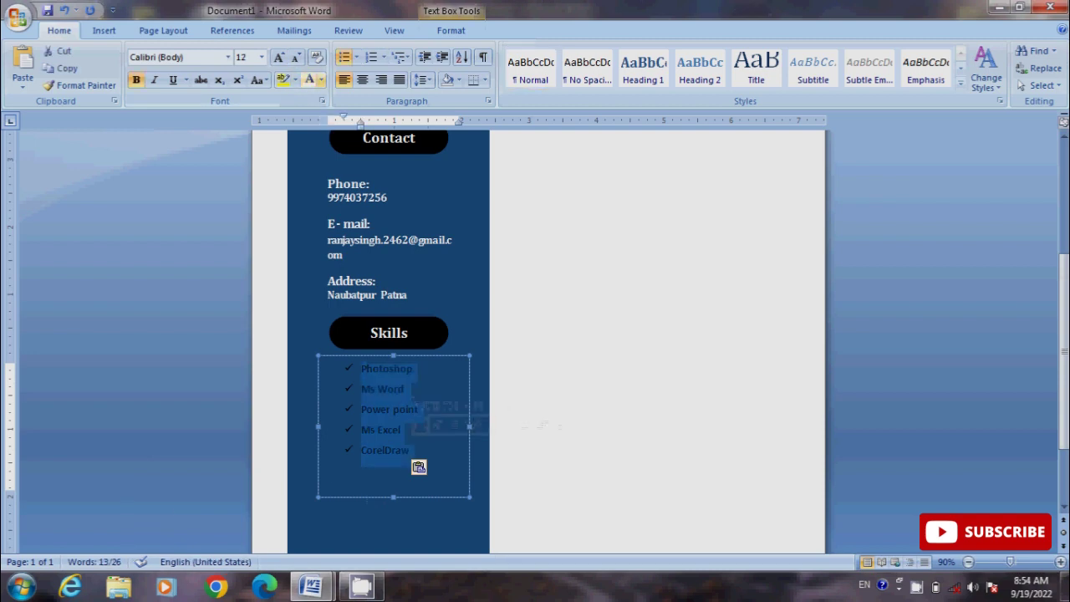
left_click(374, 429)
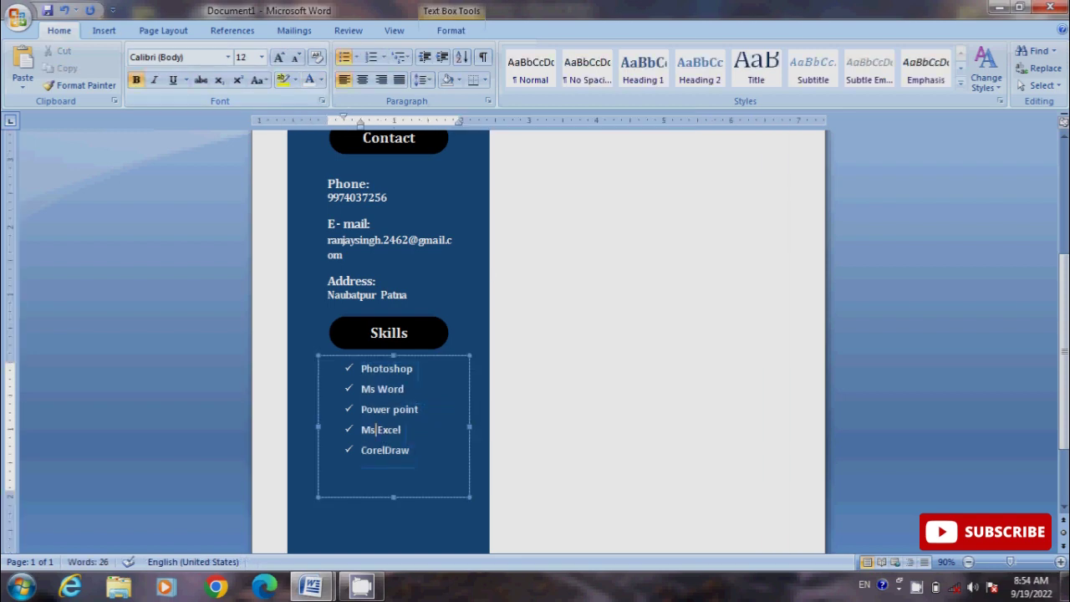
key("Escape")
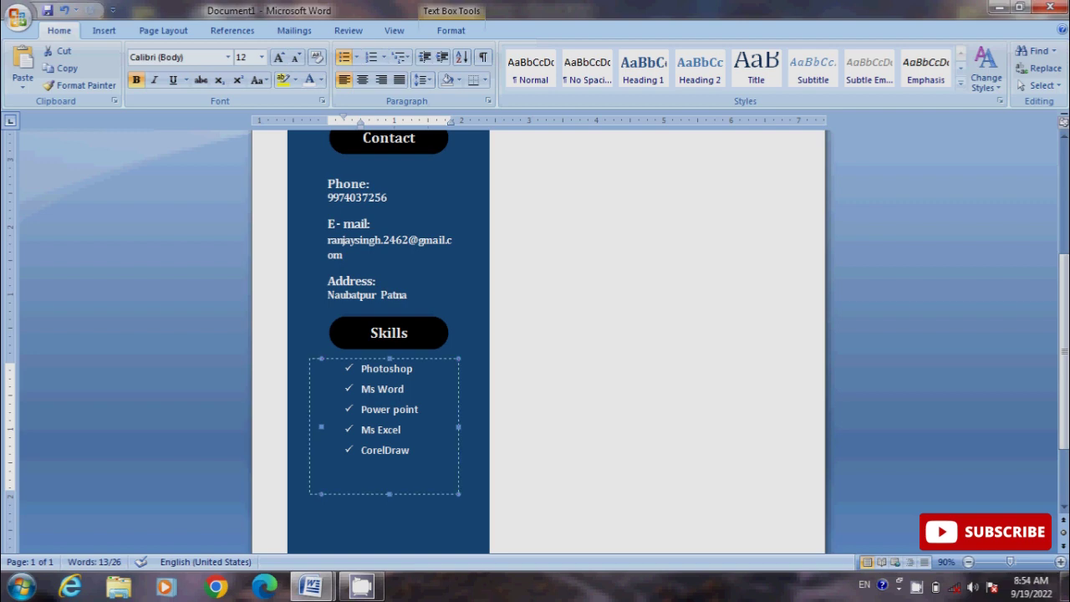
key("ctrl+z")
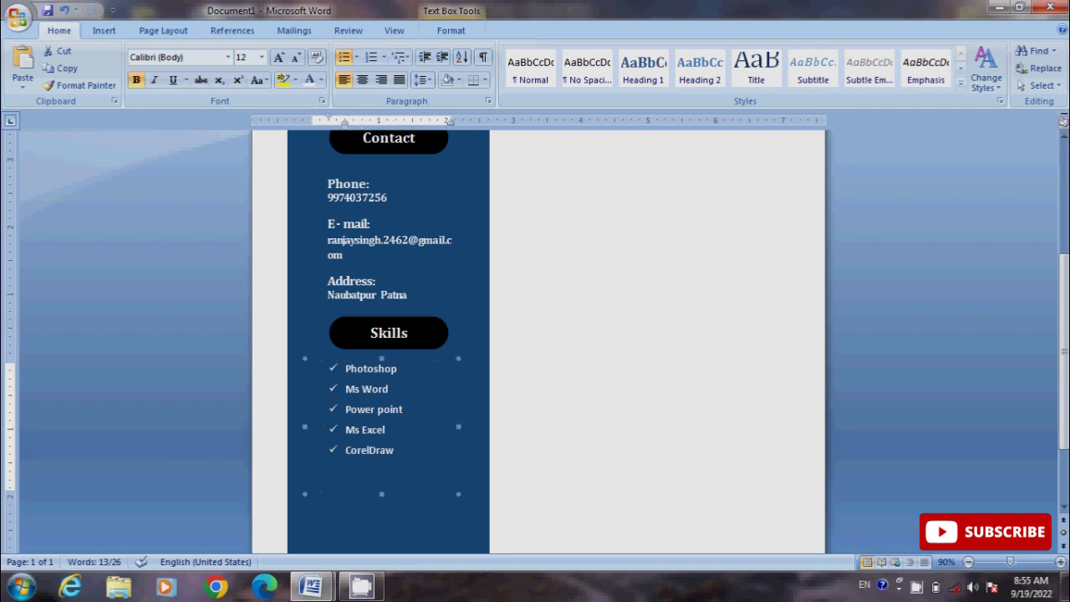
left_click(385, 429)
left_click(393, 332)
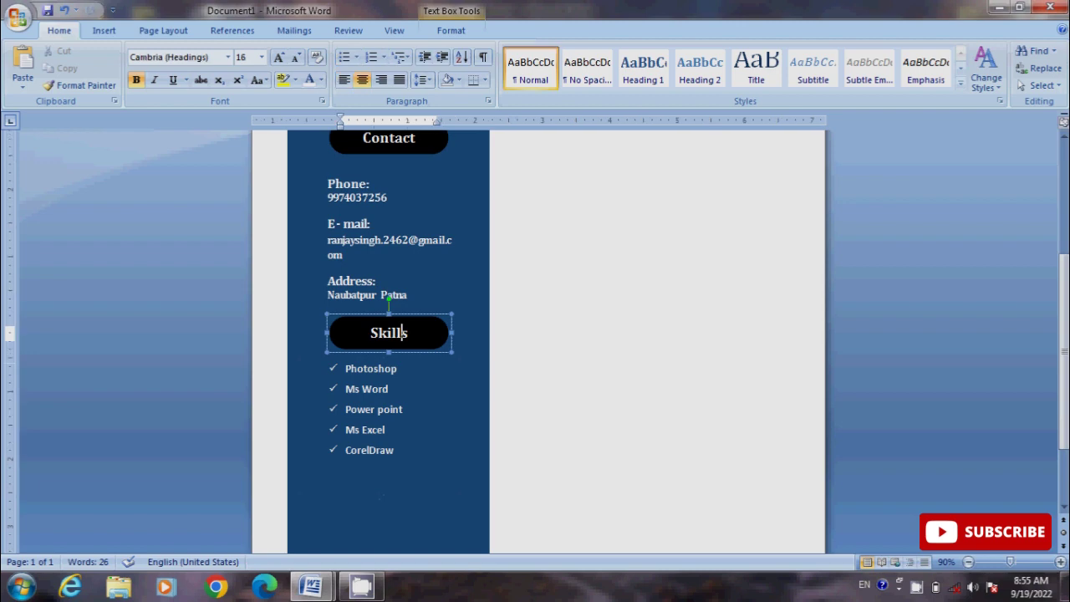
key("Escape")
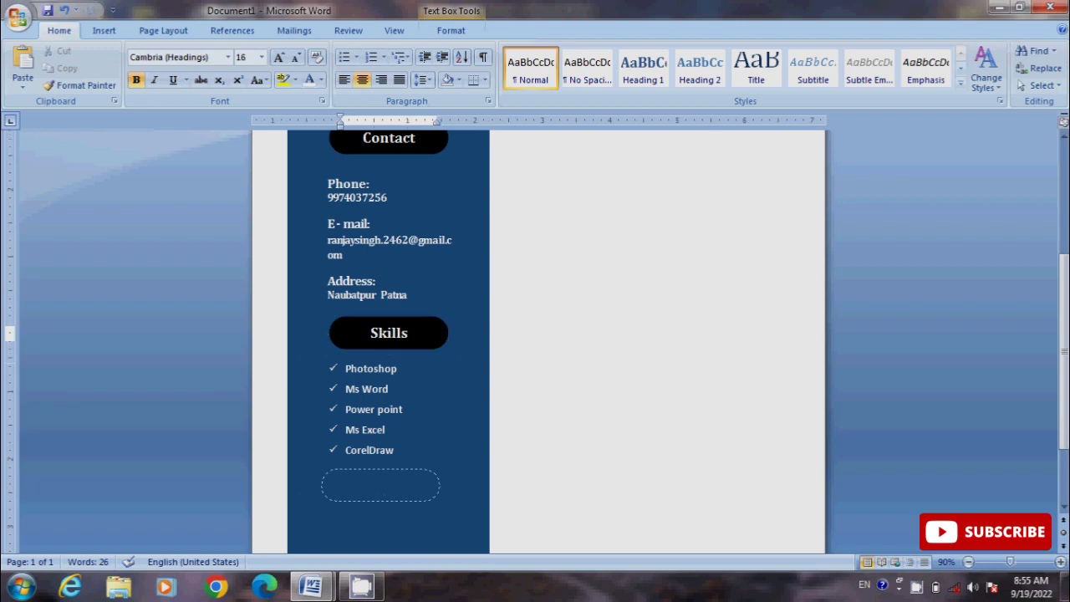
Step: Copy the Skills pill below the checklist and relabel it 'Language'
left_click_drag(381, 485, 380, 493)
scroll(380, 418, "down", 3)
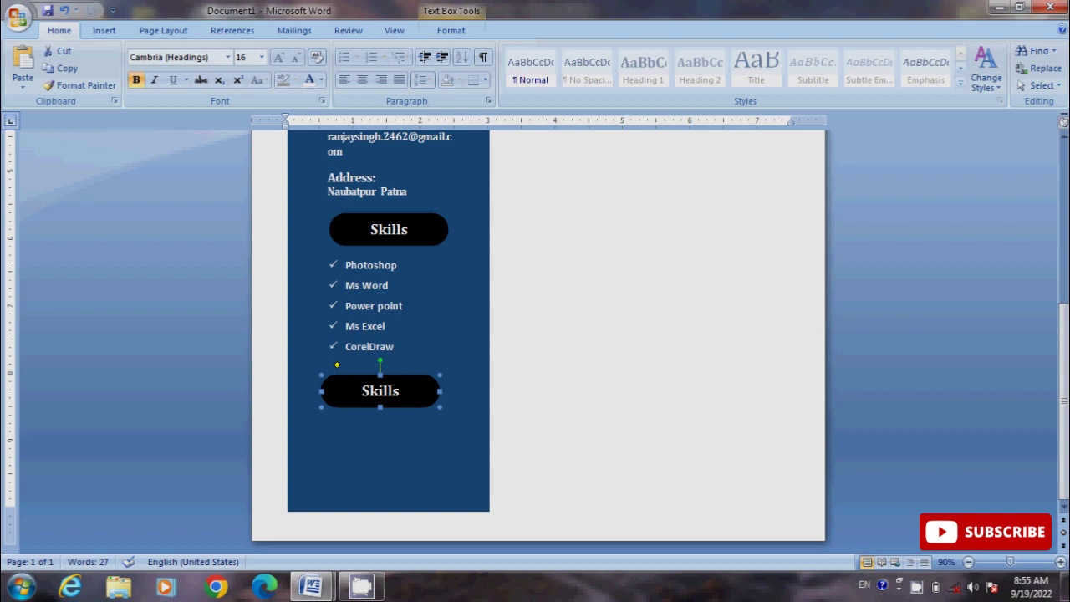
left_click_drag(380, 397, 388, 386)
left_click(384, 443)
left_click(405, 385)
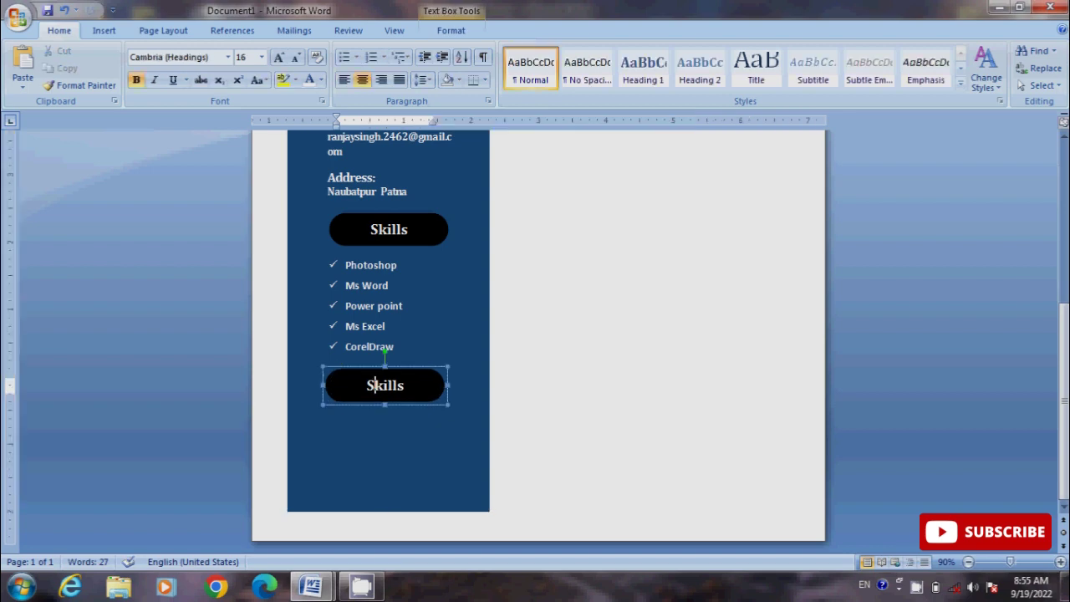
key("ctrl+a")
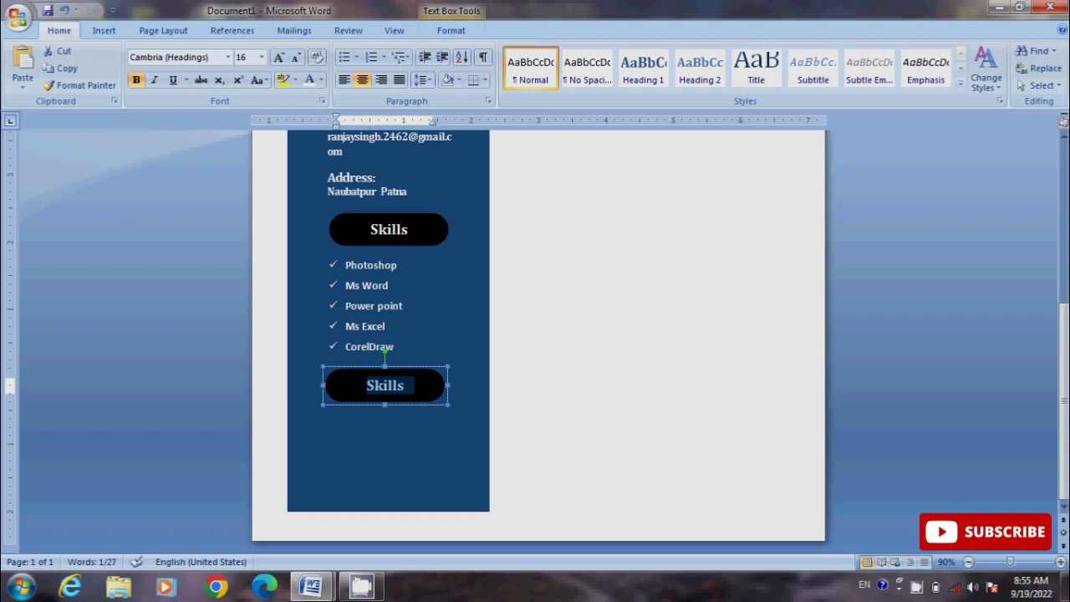
type("La")
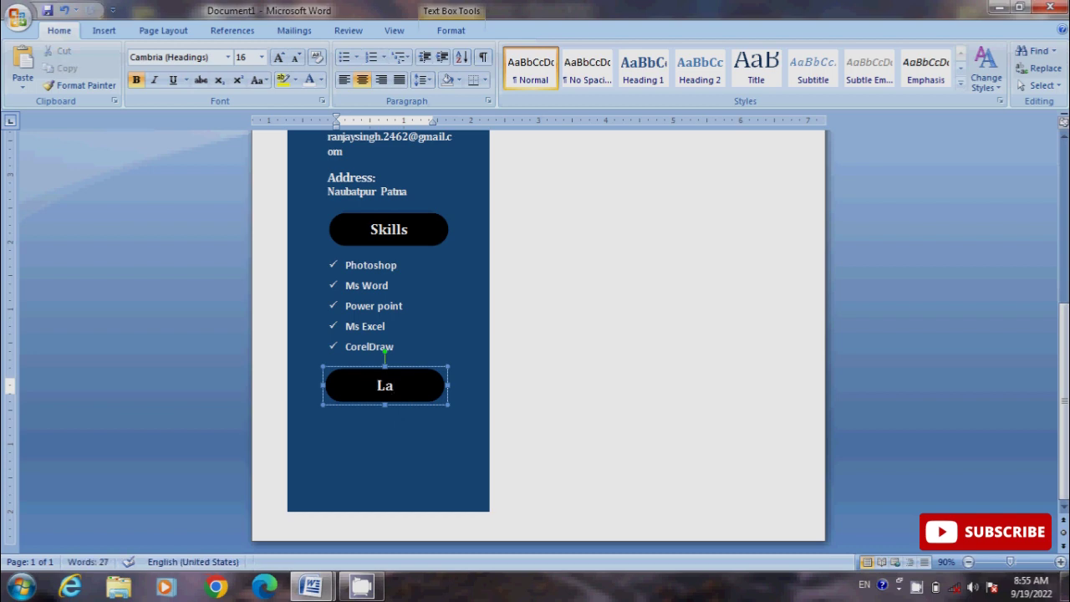
type("nguage")
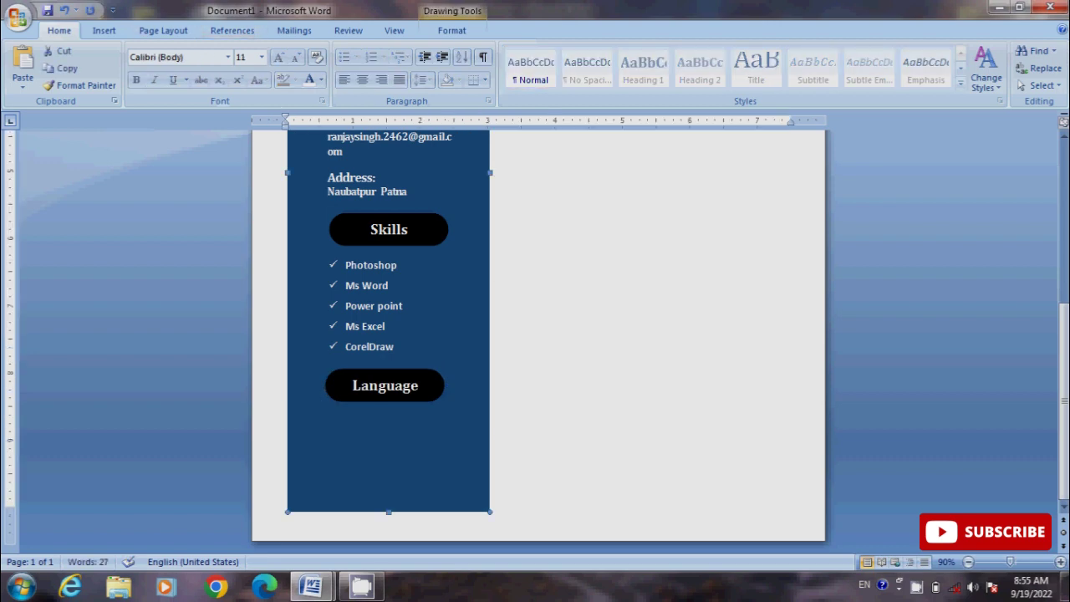
Step: Draw a text box beneath the Language heading and type 'English' in it
left_click(104, 30)
left_click(237, 67)
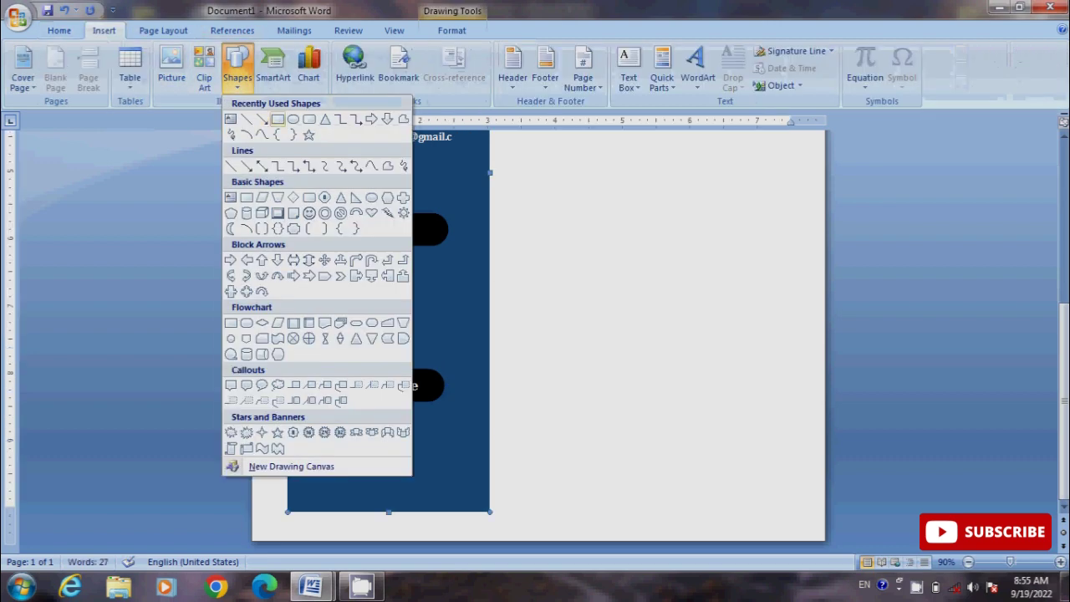
left_click(230, 118)
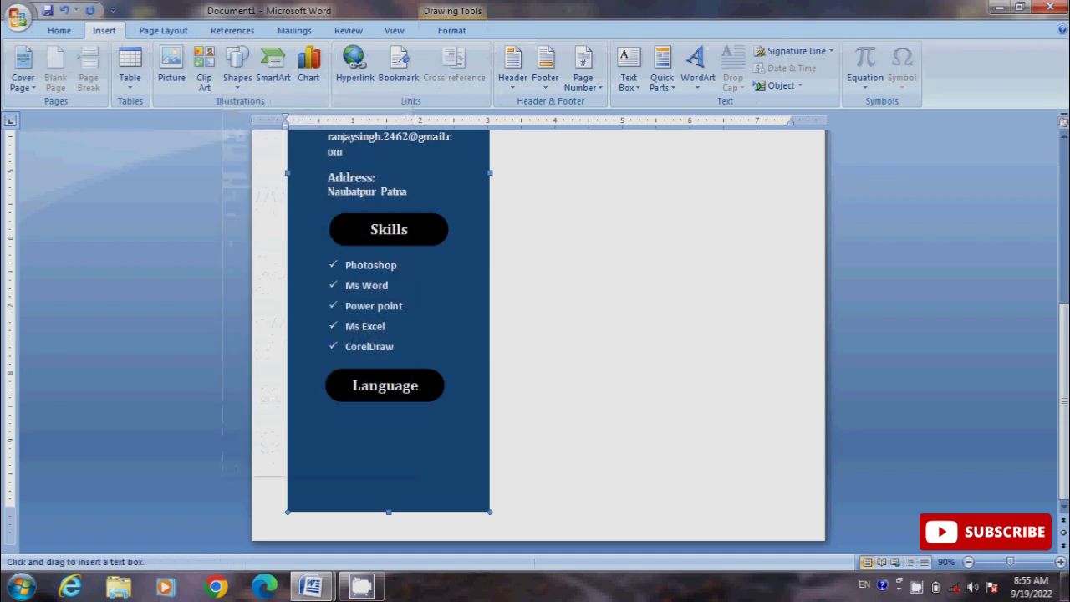
left_click_drag(321, 413, 445, 495)
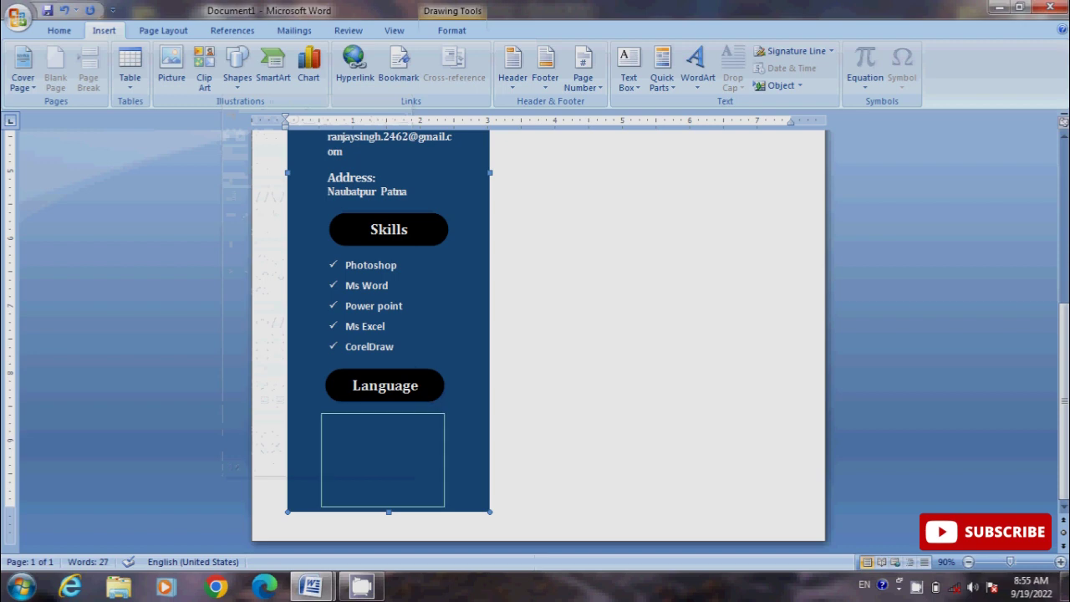
left_click_drag(445, 503, 444, 504)
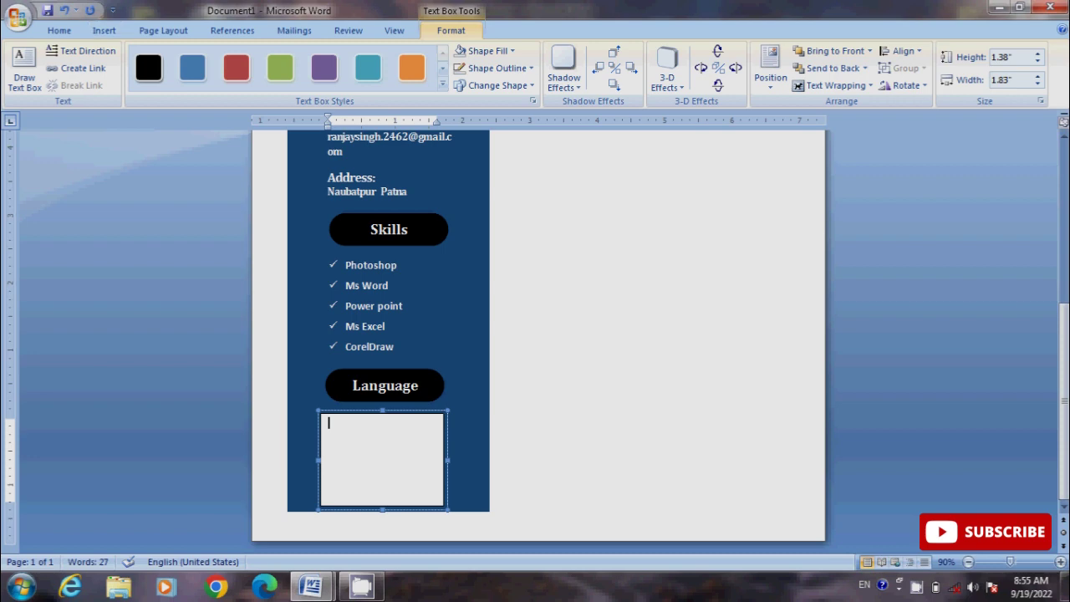
type("En")
type("glish")
Step: Format 'English' as Cambria 12 bold and add a colon after it
key("ctrl+a")
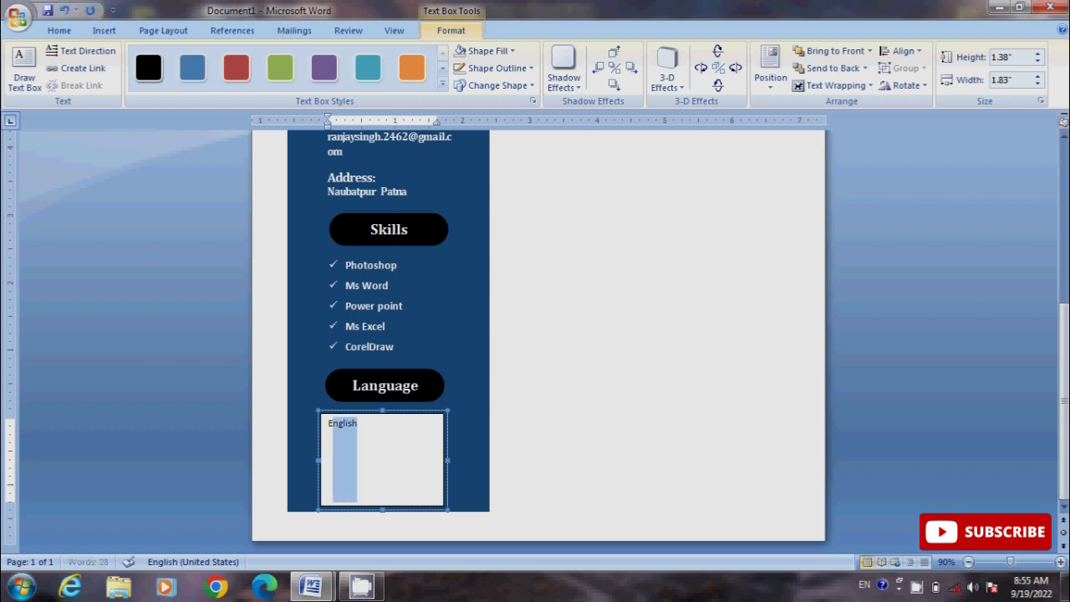
left_click(59, 30)
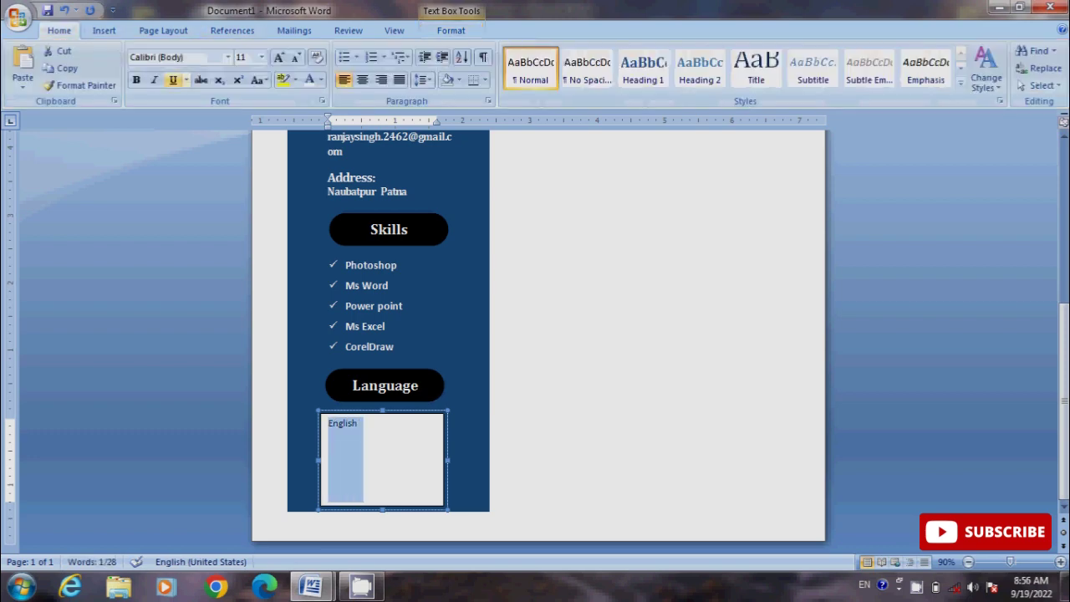
left_click(227, 57)
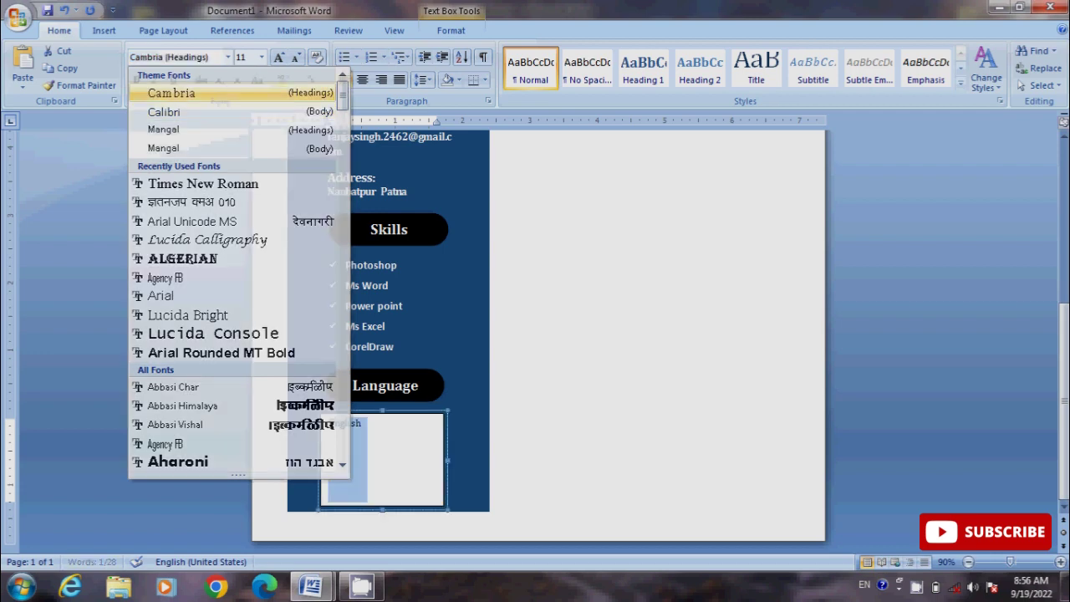
left_click(167, 93)
left_click(278, 57)
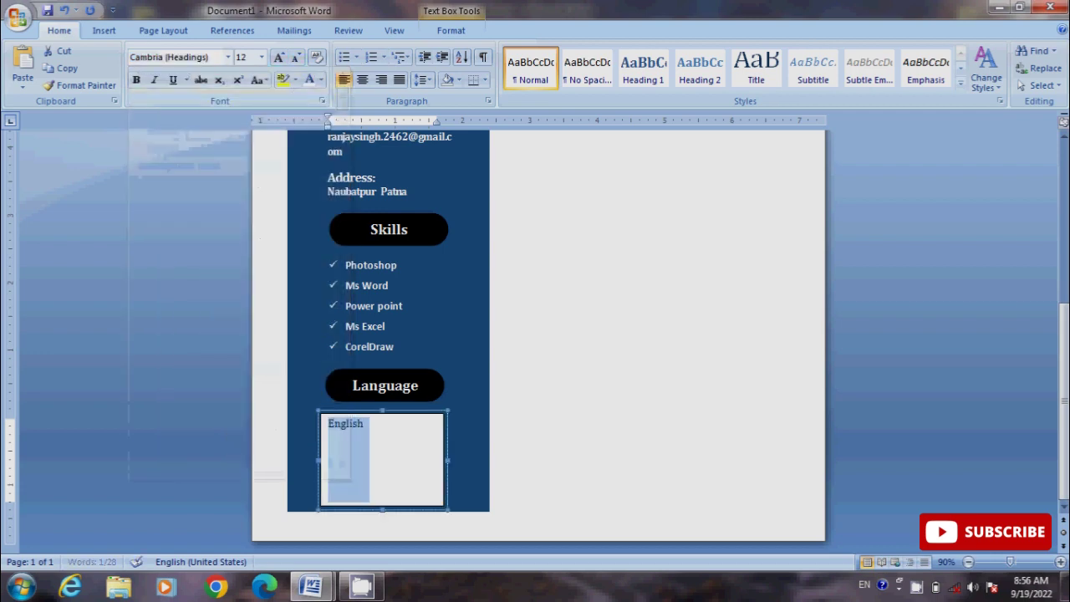
left_click(136, 80)
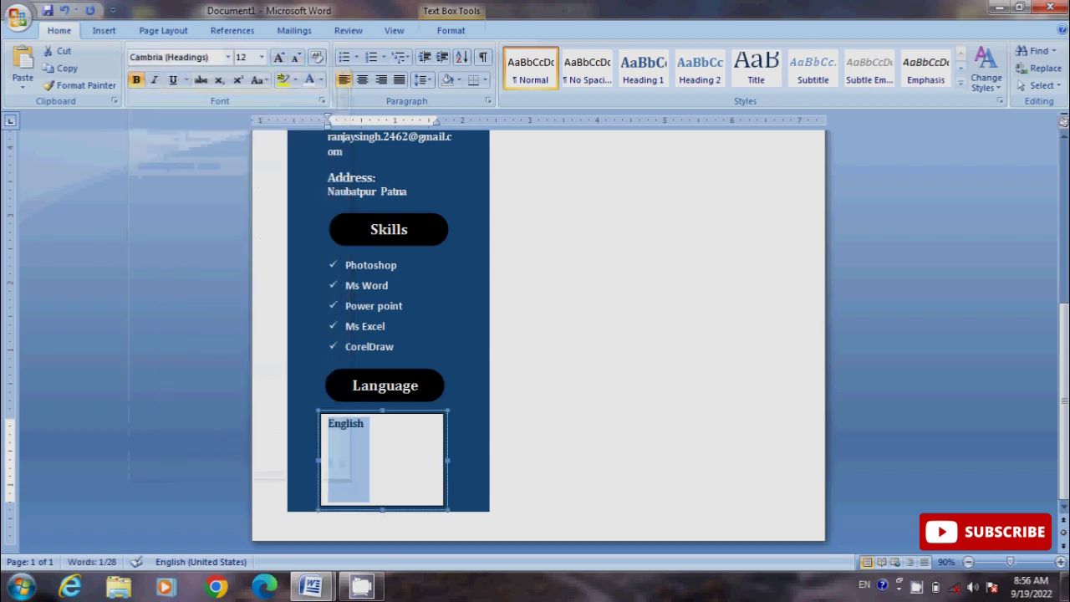
left_click(365, 423)
type(":")
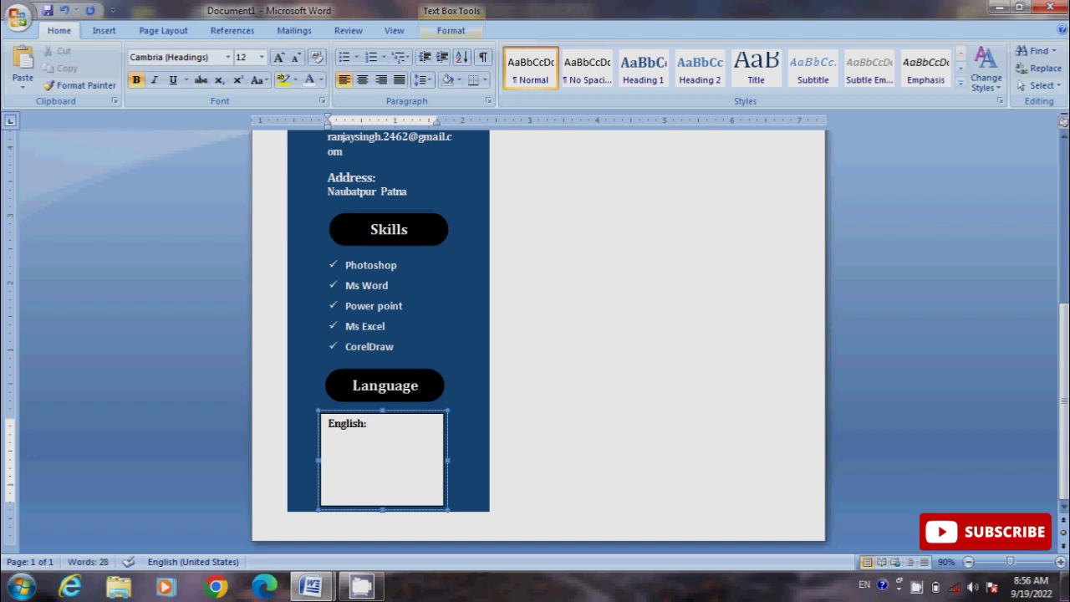
Step: Give the English: text box no fill and no outline, and make its text white
left_click(451, 30)
left_click(487, 50)
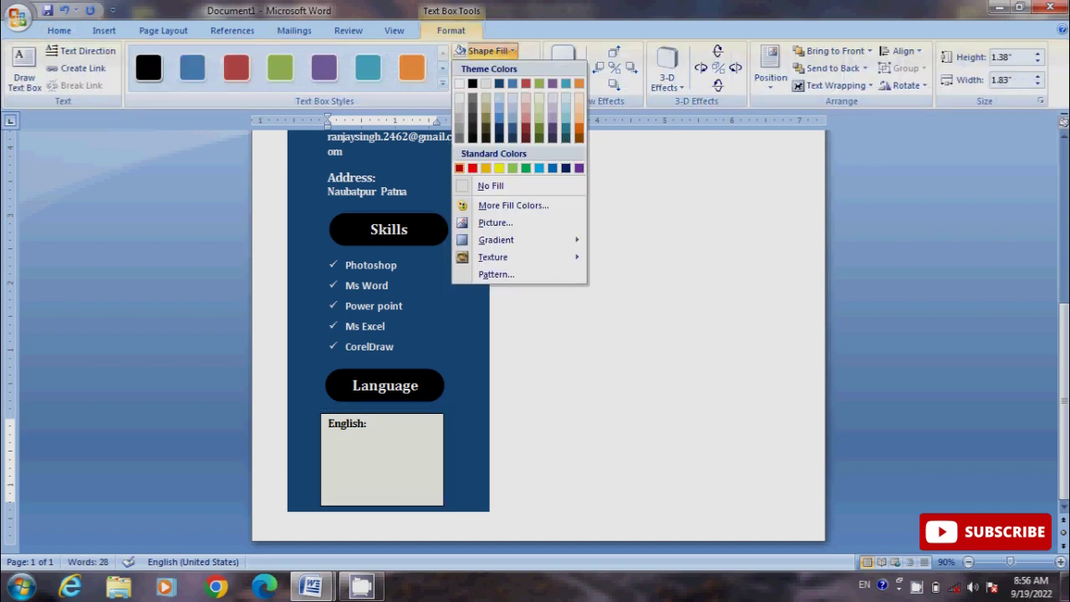
left_click(490, 185)
left_click(497, 67)
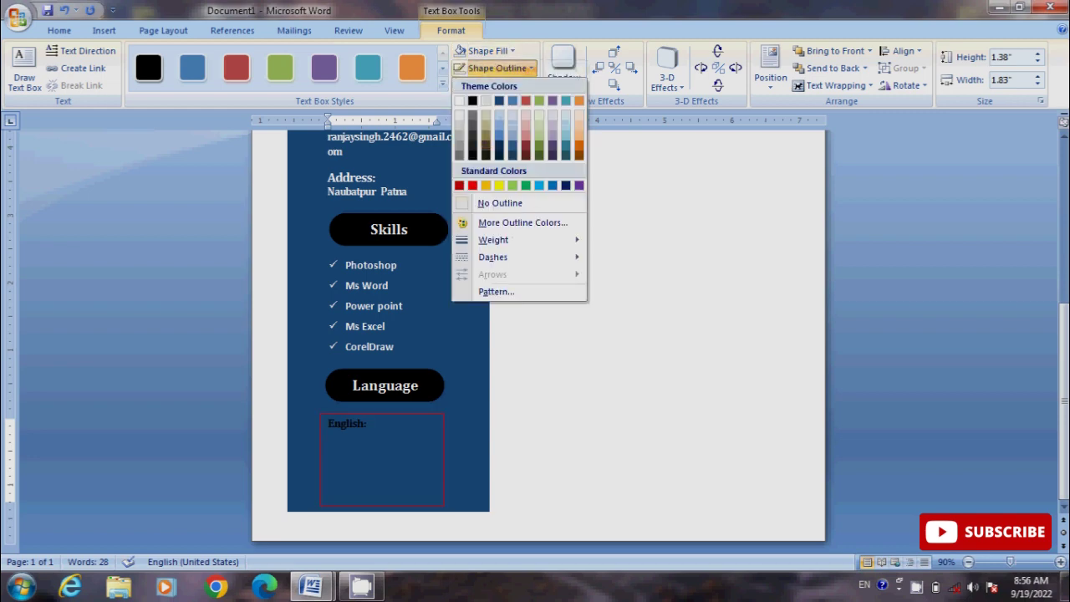
left_click(492, 201)
key("ctrl+a")
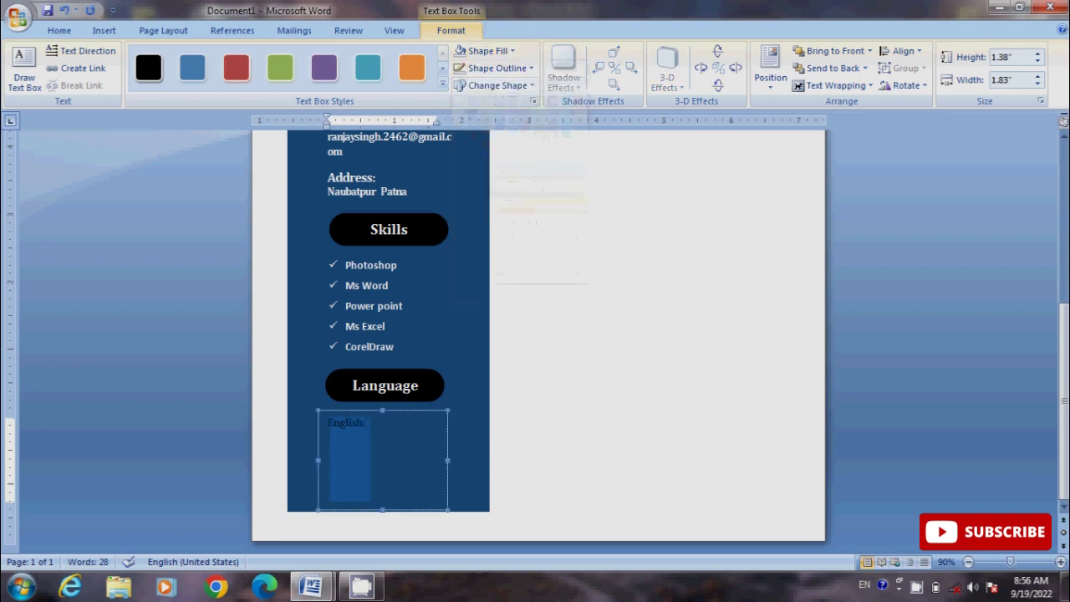
left_click(58, 30)
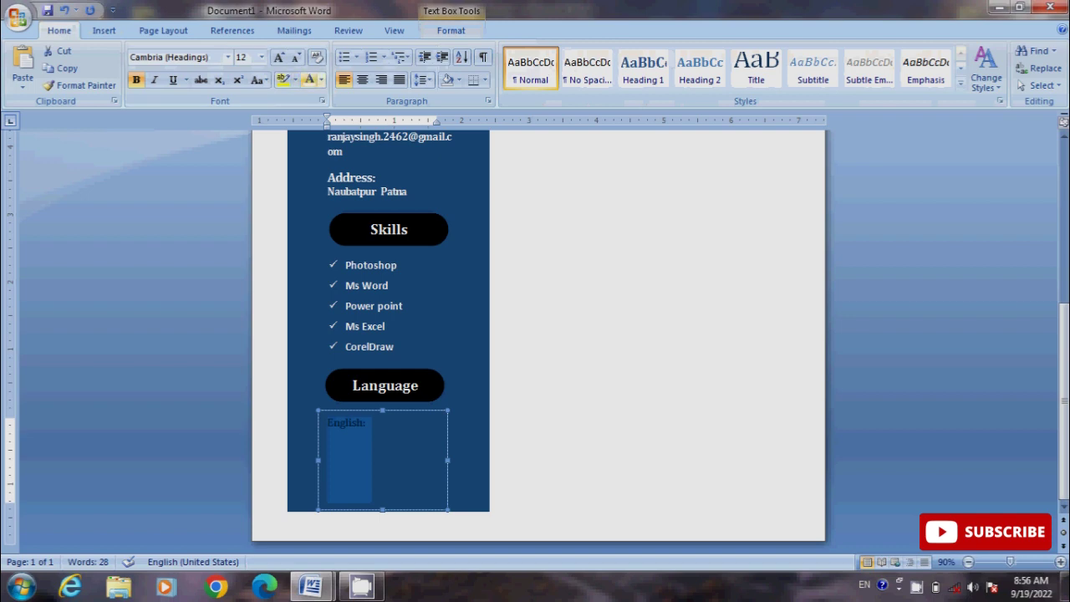
left_click(309, 79)
key("Right")
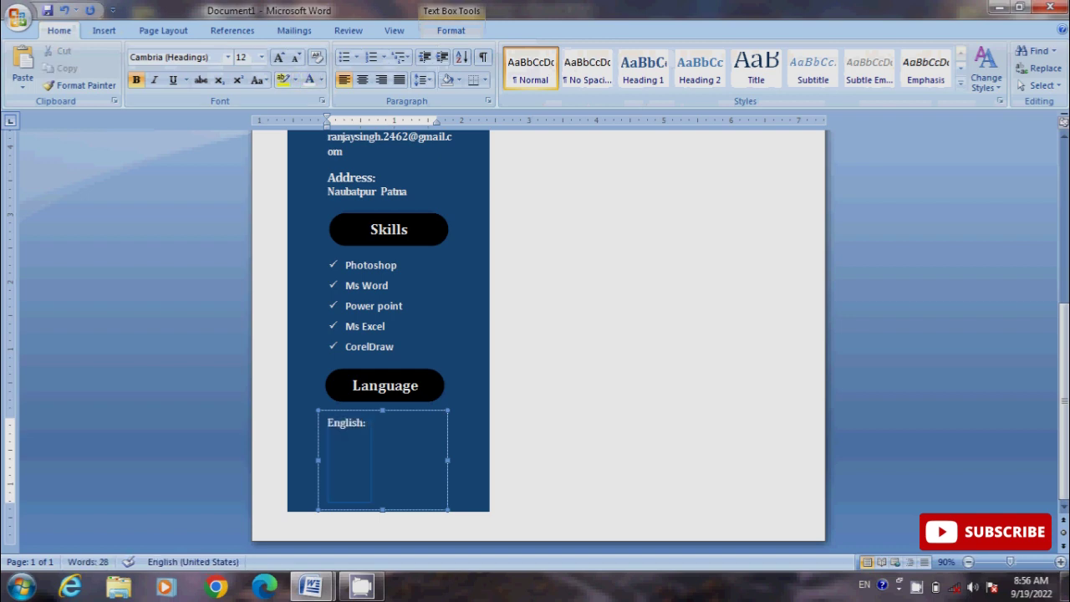
Step: Draw a thin rectangle bar below English: and duplicate it
key("Return")
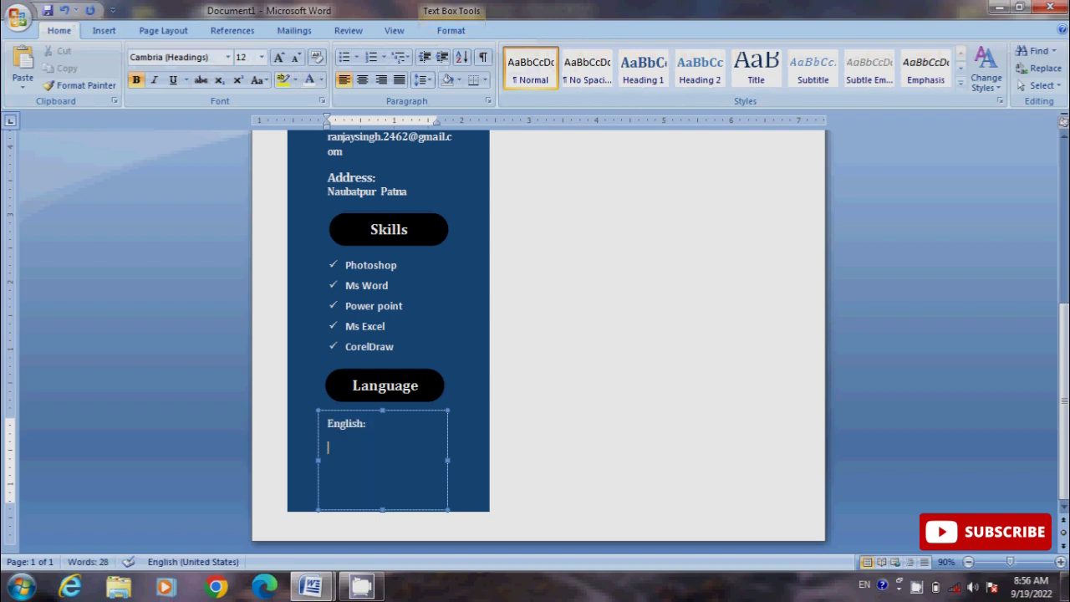
left_click(103, 31)
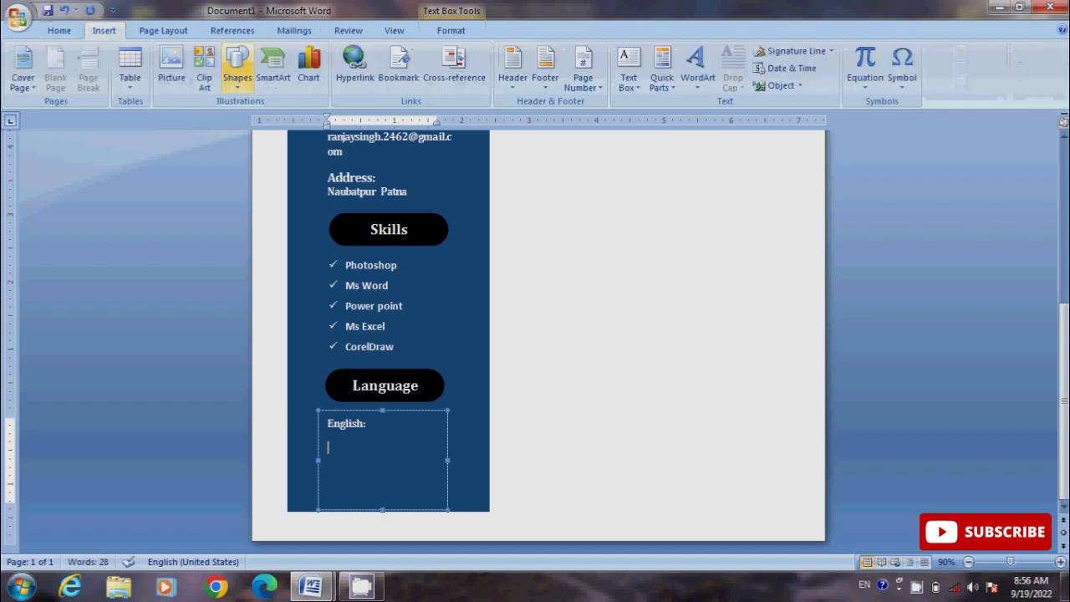
left_click(237, 67)
left_click(278, 119)
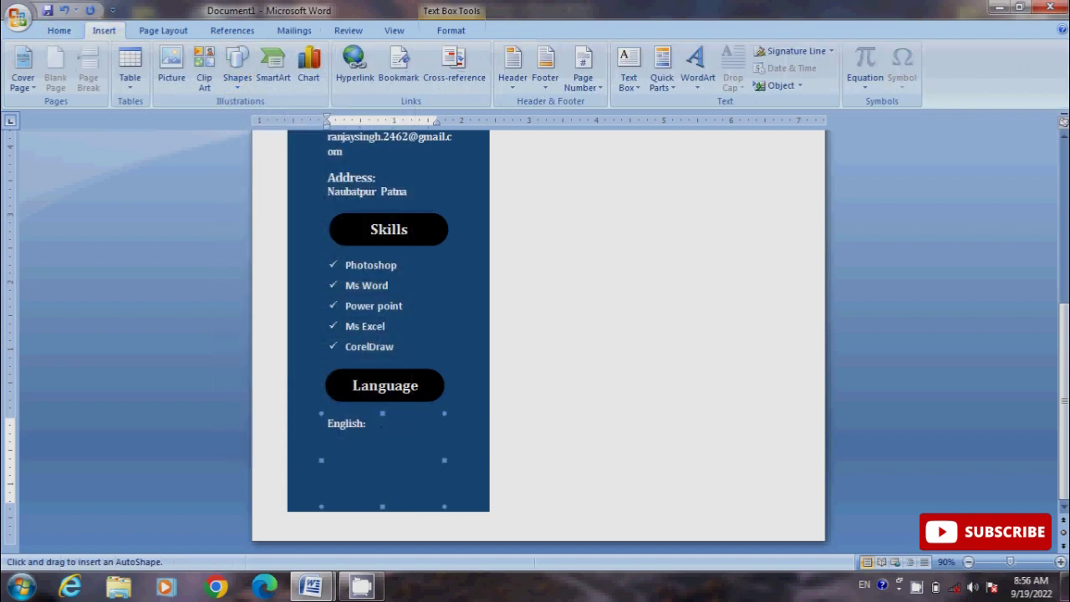
left_click_drag(330, 439, 443, 445)
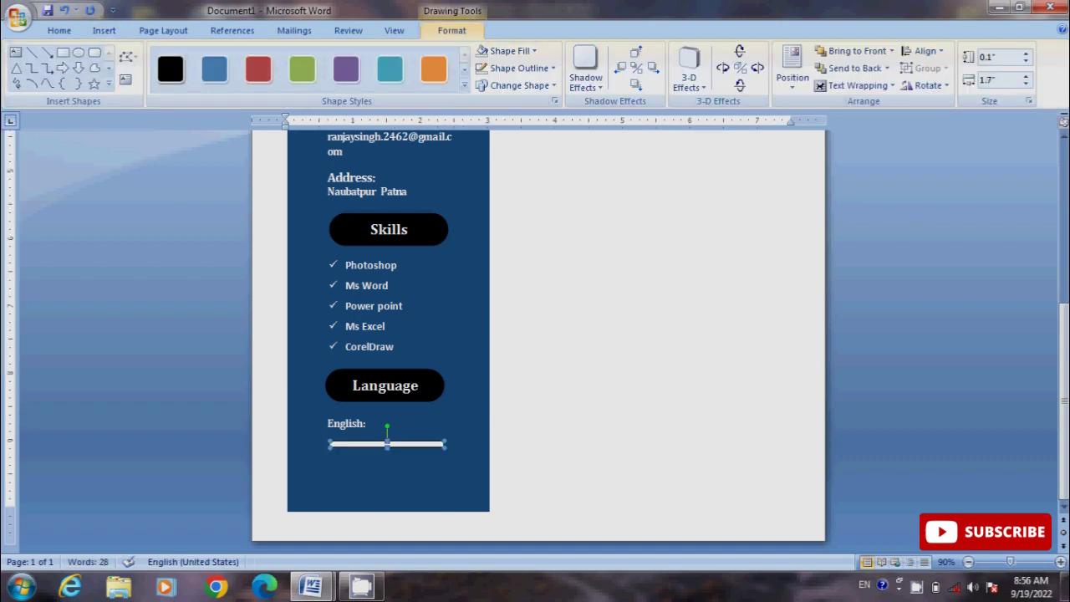
key("ctrl+d")
left_click(387, 444)
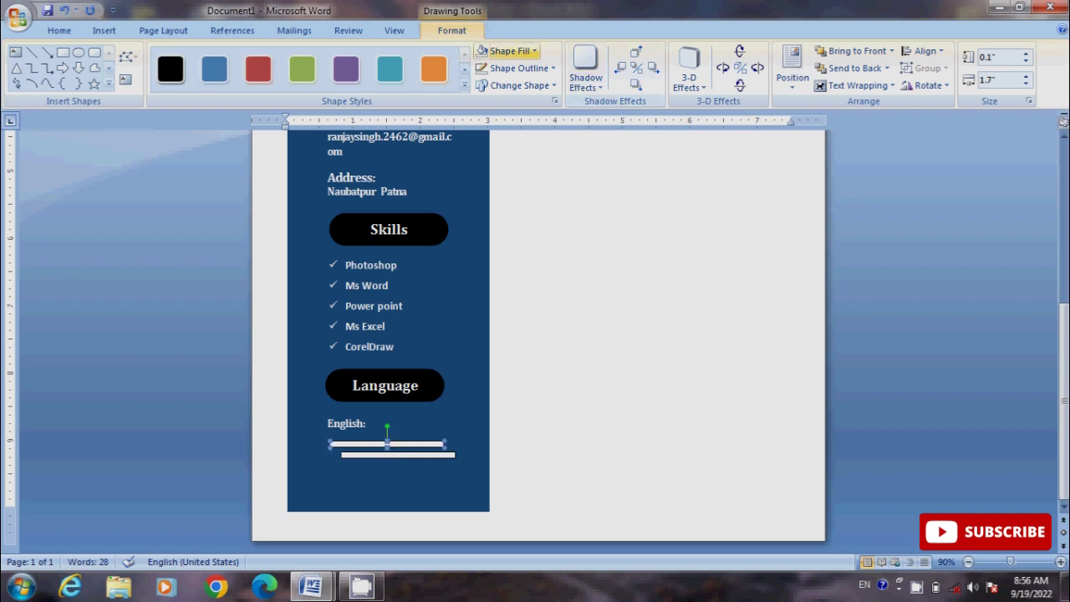
left_click(510, 51)
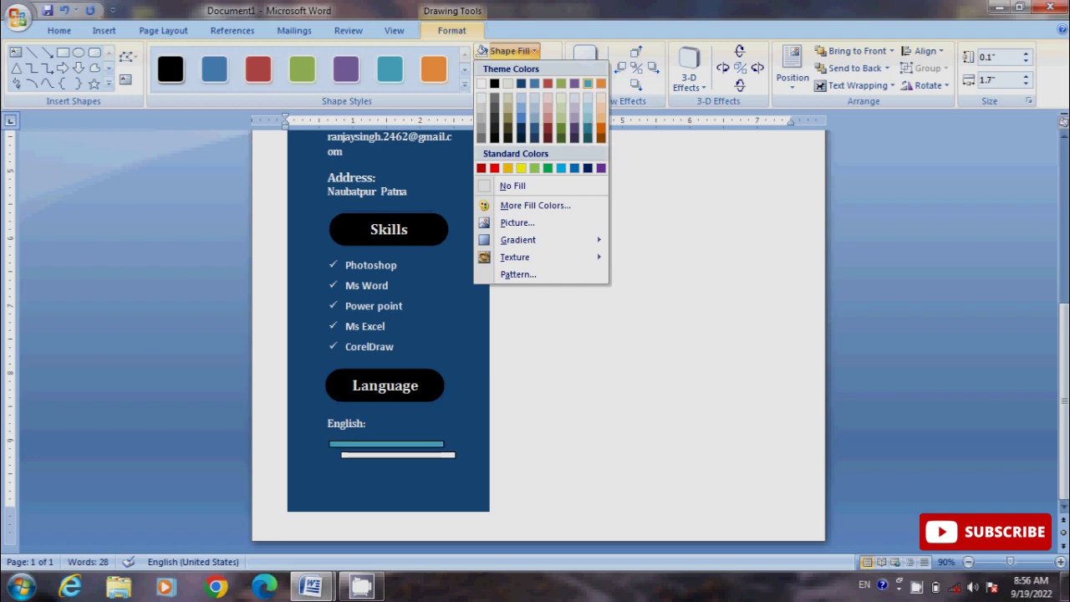
key("Escape")
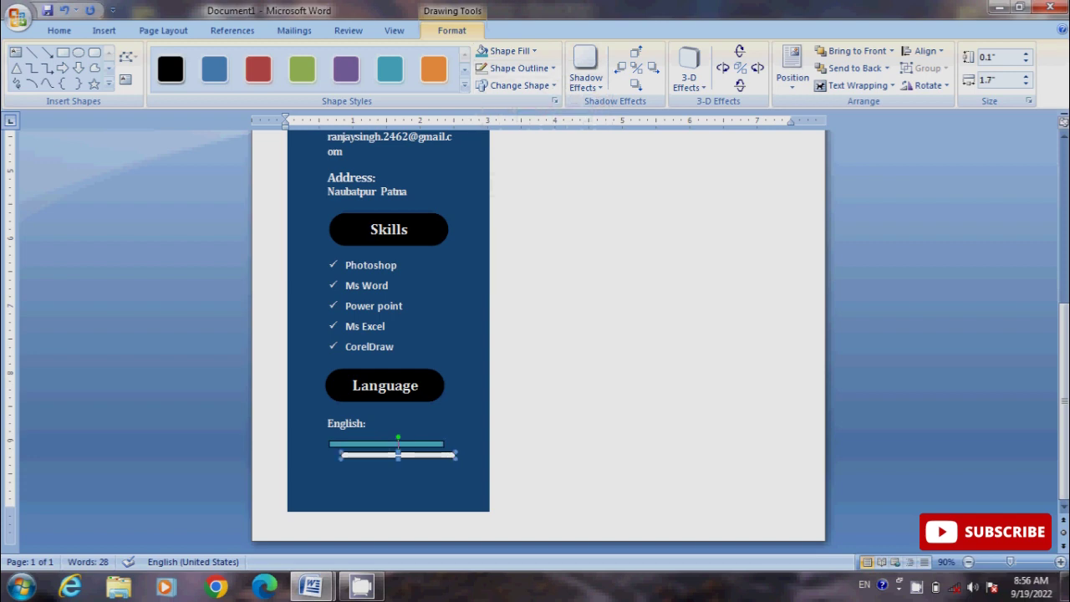
Step: Shorten the English bar to reveal teal, fill it black, and type 'Hindi:' below
left_click_drag(456, 456, 382, 443)
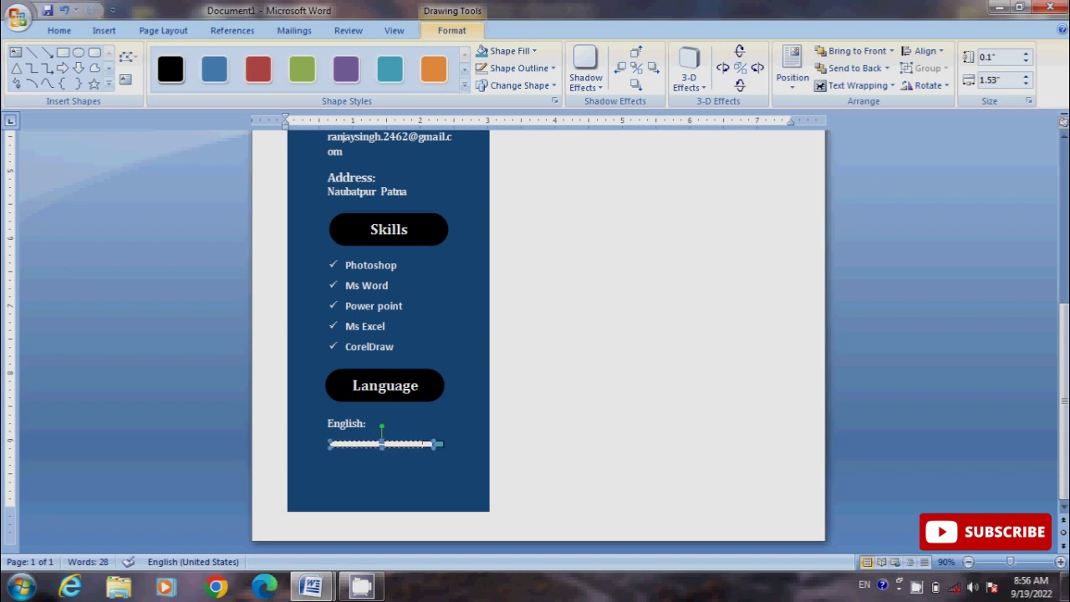
left_click_drag(435, 444, 422, 444)
left_click(535, 51)
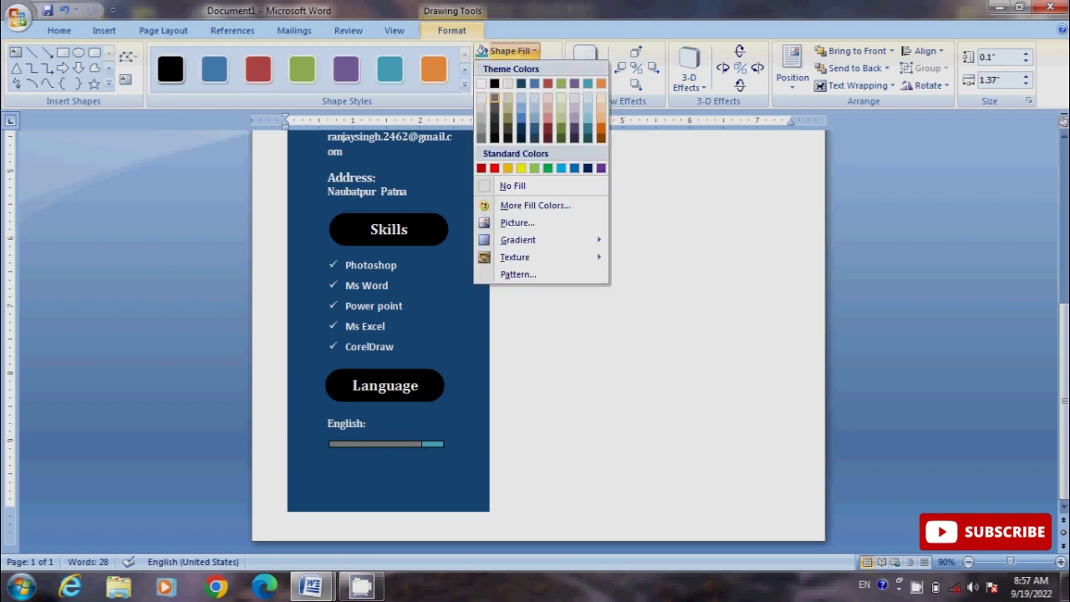
left_click(494, 84)
left_click(327, 471)
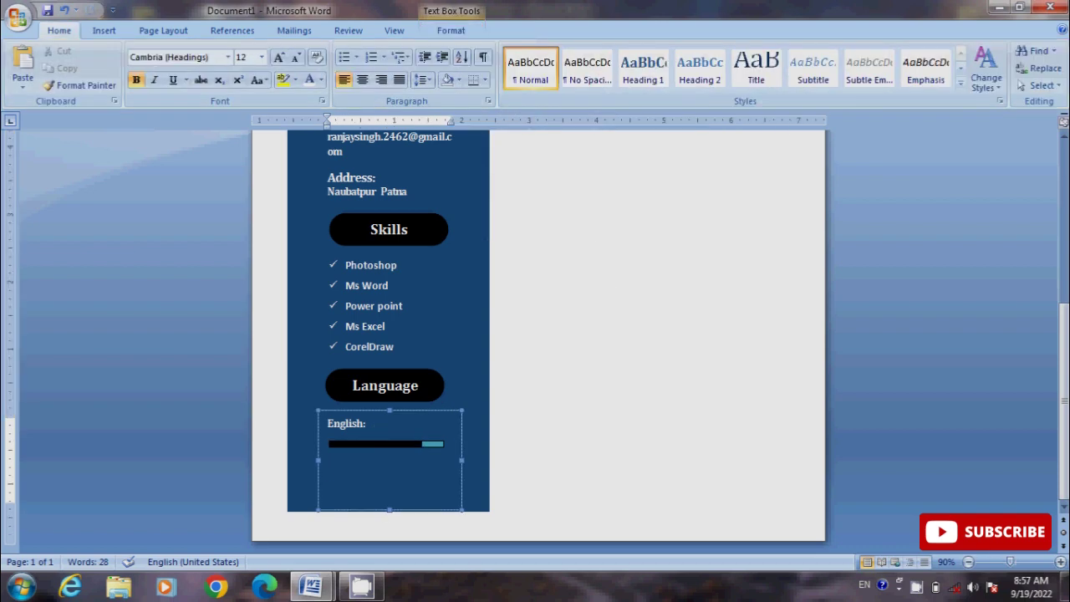
type("Hi")
type("ndi")
type(":")
Step: Draw a thin rectangle bar under Hindi: and make a copy just below it
key("Return")
left_click(103, 30)
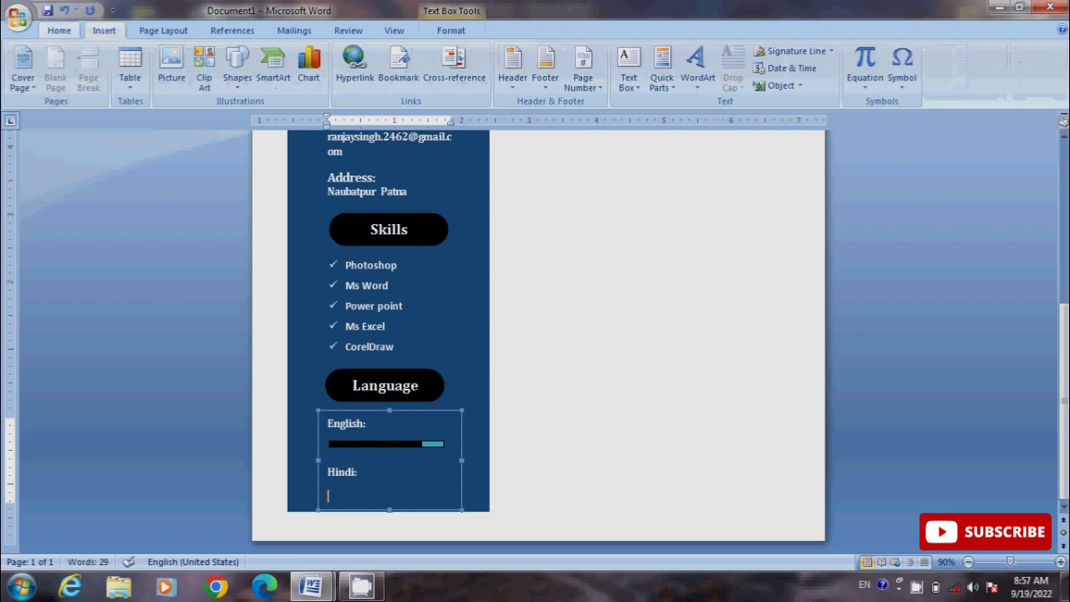
left_click(238, 67)
left_click(278, 119)
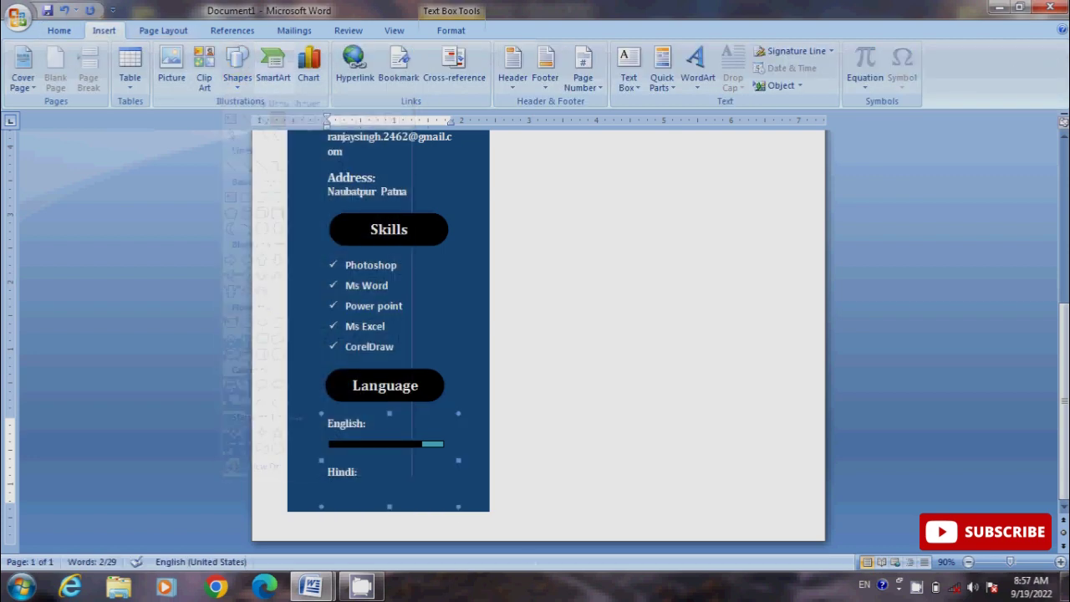
left_click_drag(330, 481, 452, 490)
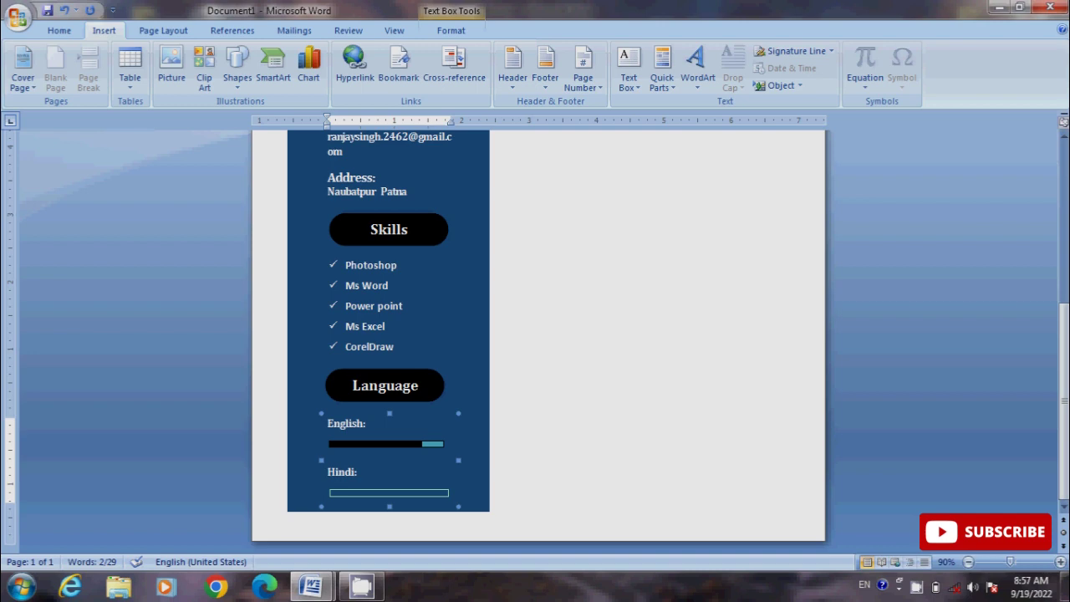
left_click_drag(449, 493, 445, 493)
left_click(387, 492)
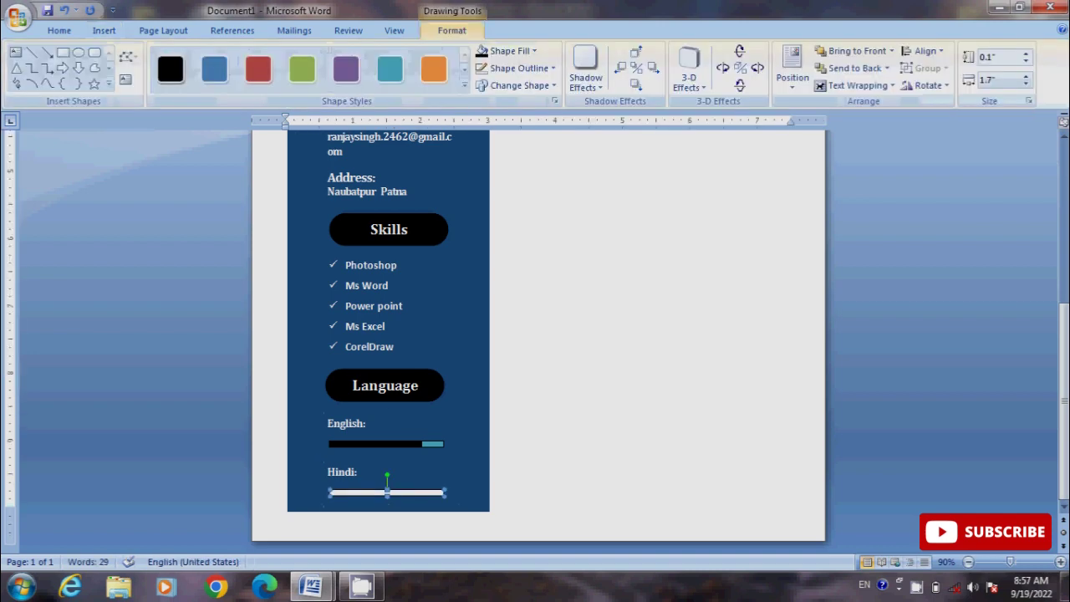
left_click_drag(387, 492, 398, 502)
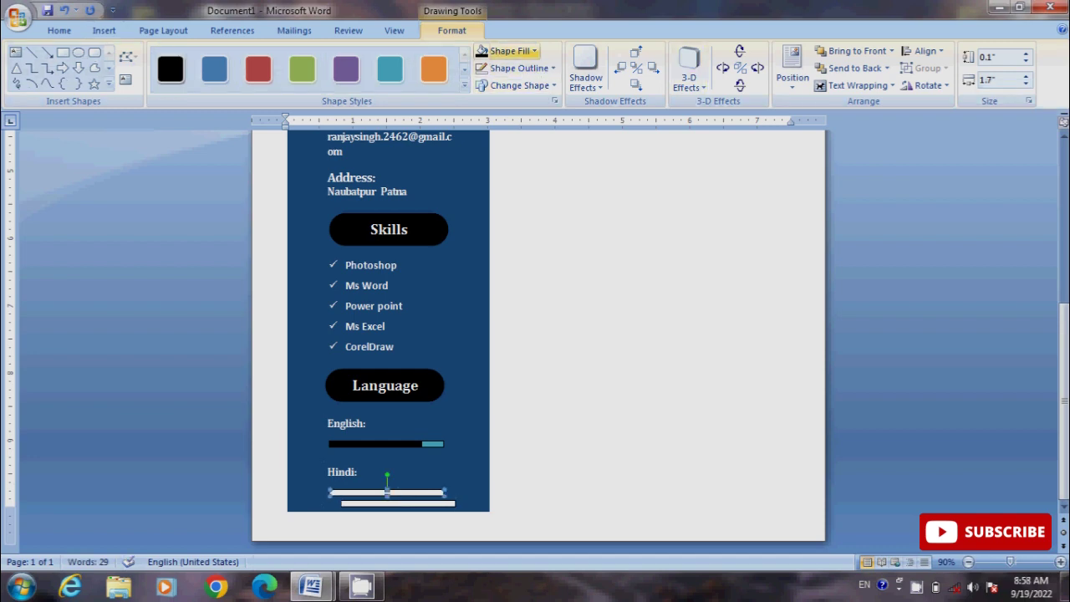
Step: Fill the Hindi bars teal and black, then overlap the black bar on the teal one
left_click(535, 51)
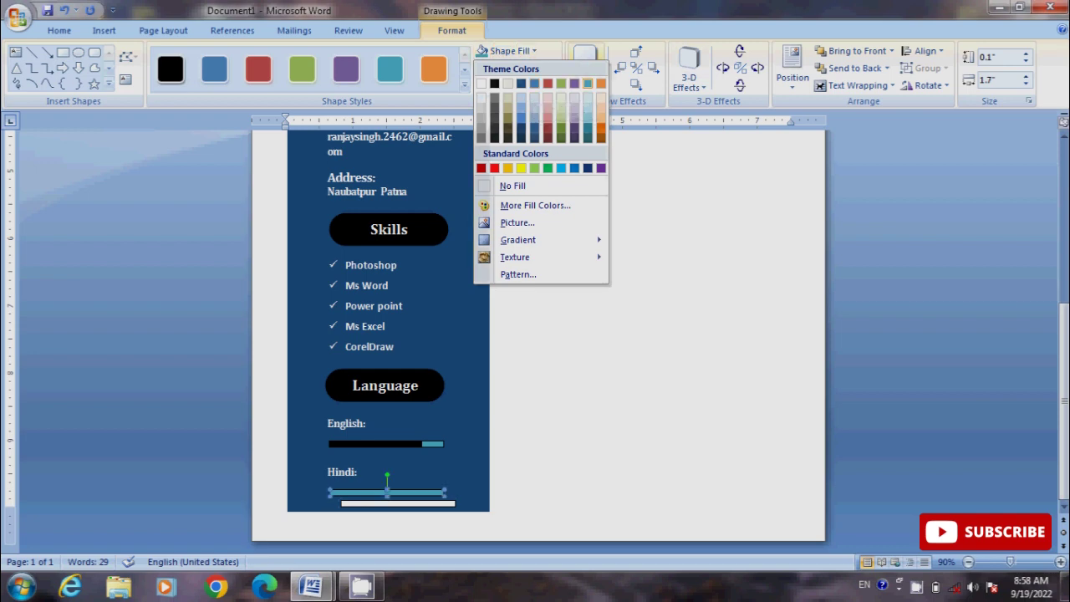
left_click(587, 83)
left_click(398, 504)
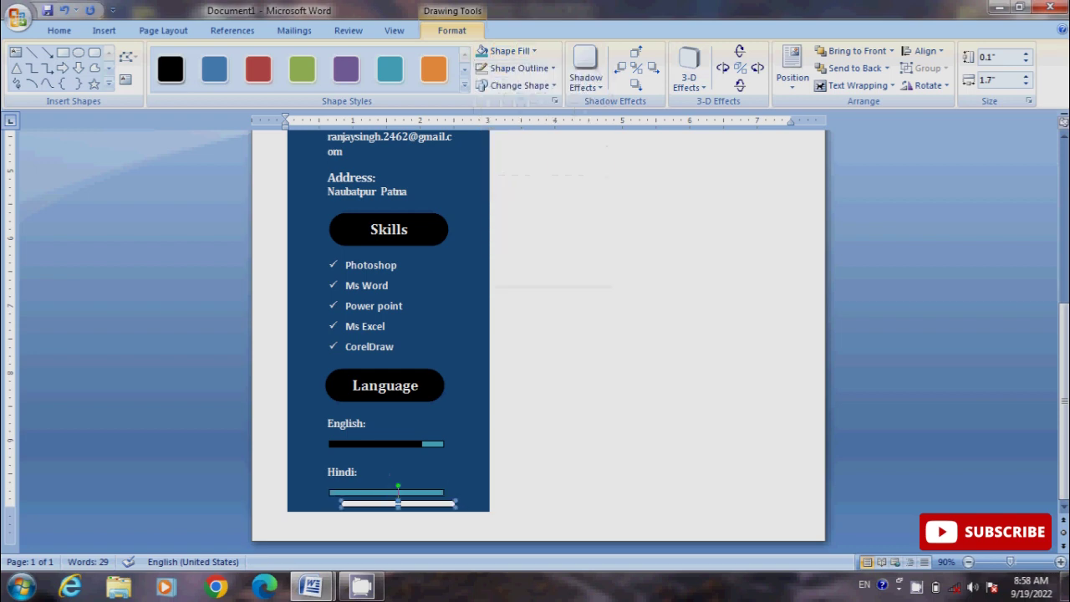
left_click(510, 51)
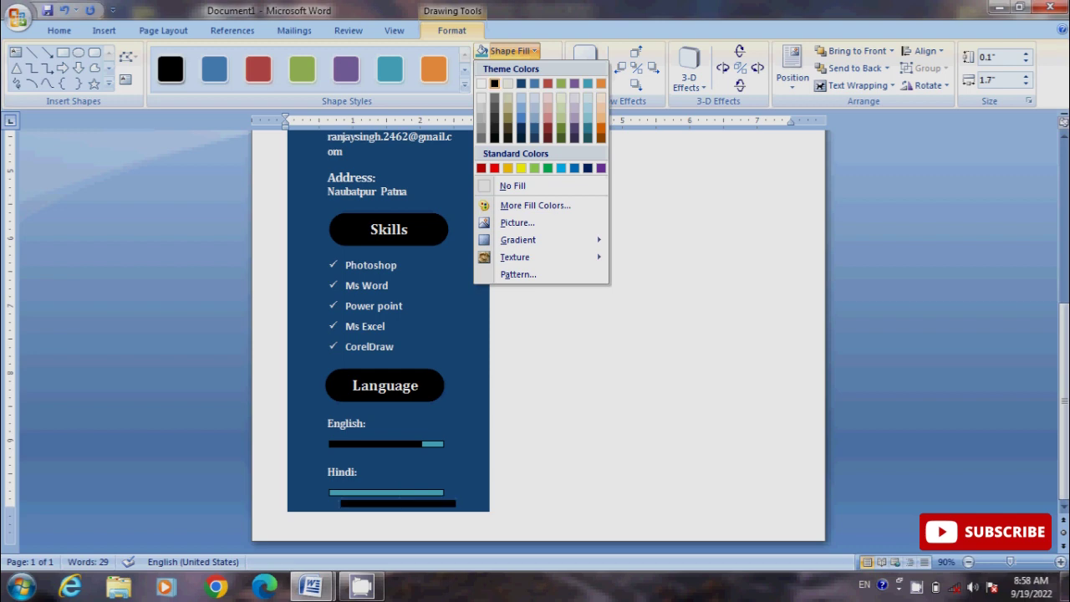
left_click(494, 83)
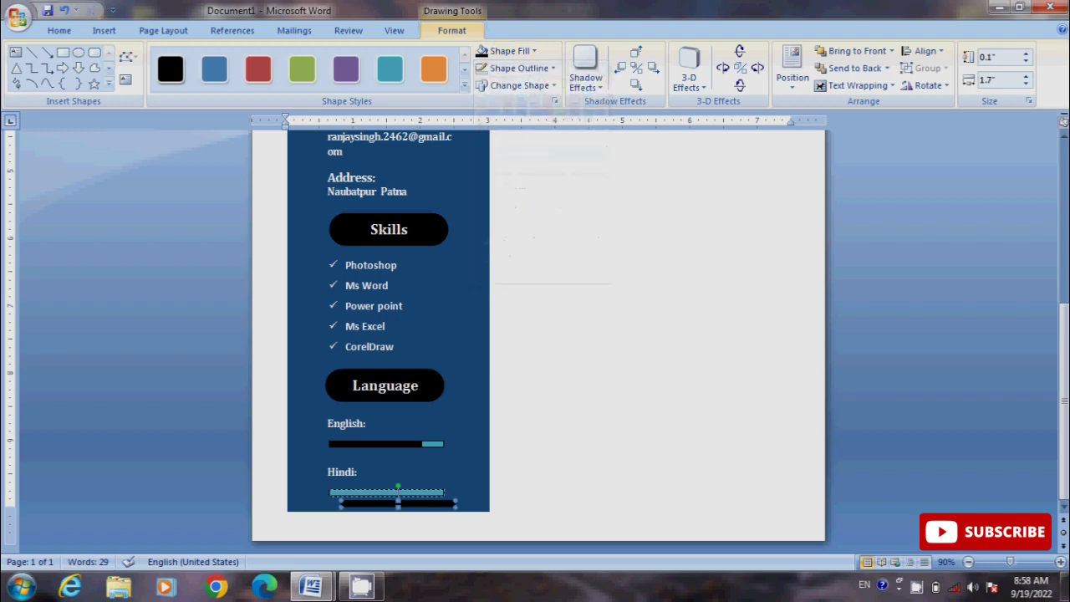
left_click_drag(386, 493, 387, 493)
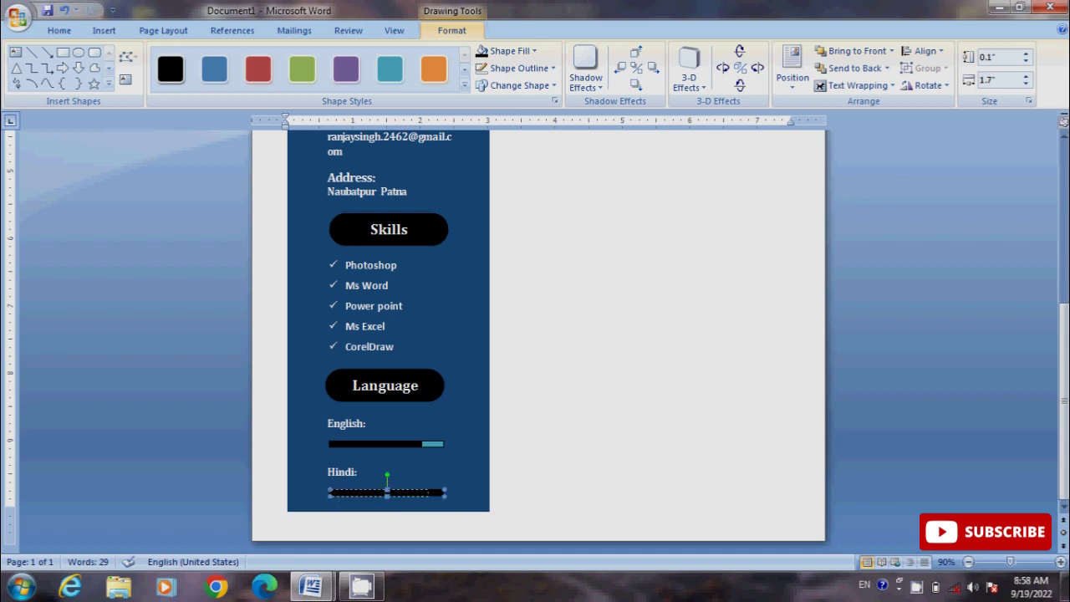
left_click(379, 485)
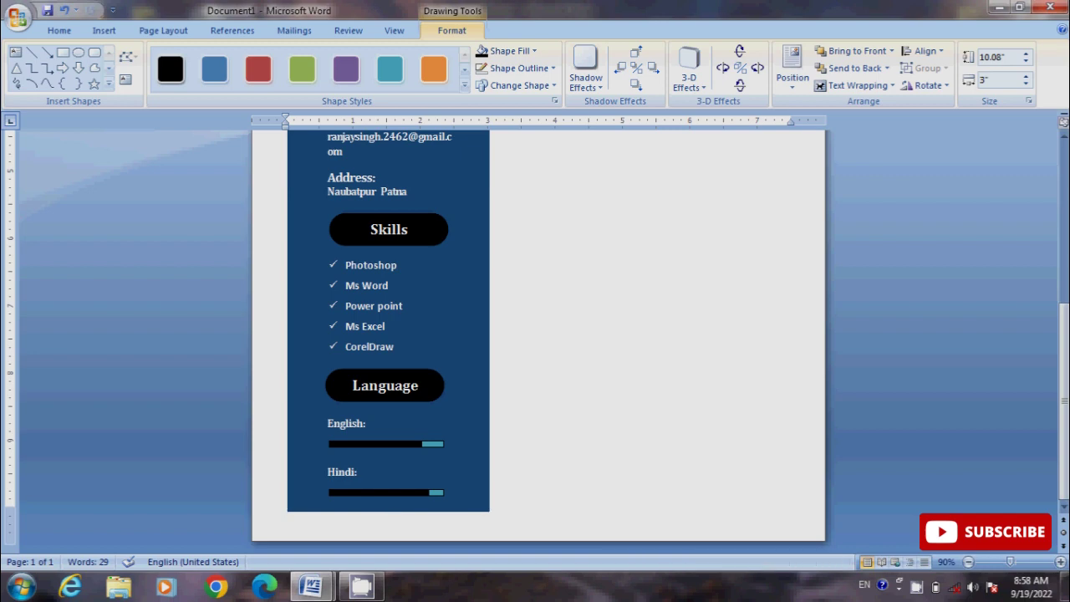
key("ctrl+Home")
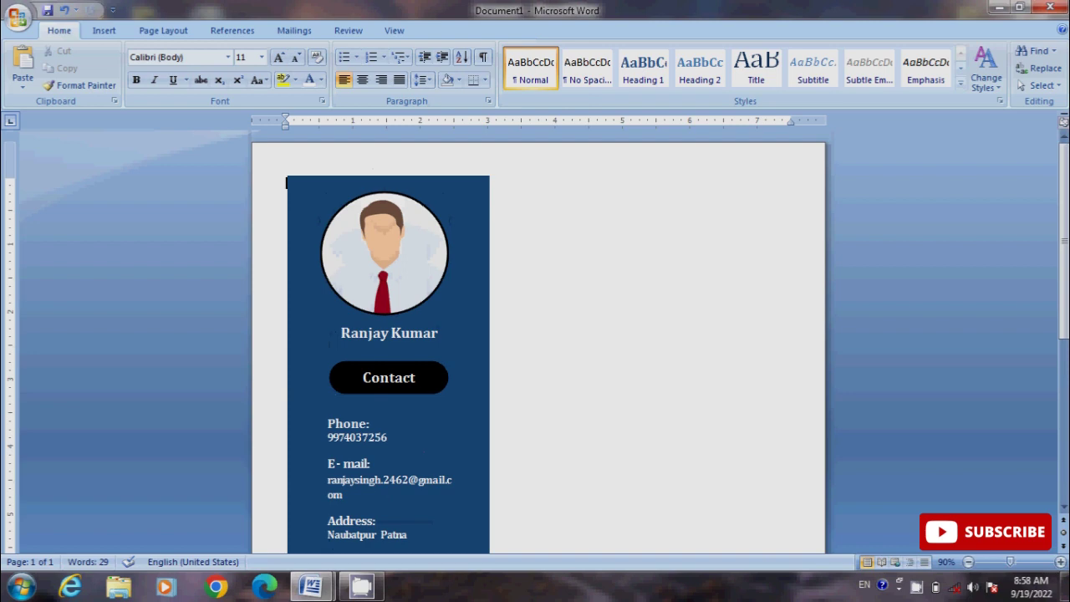
Step: Copy the Contact pill to the top of the right column and relabel it 'Profile'
left_click(380, 377)
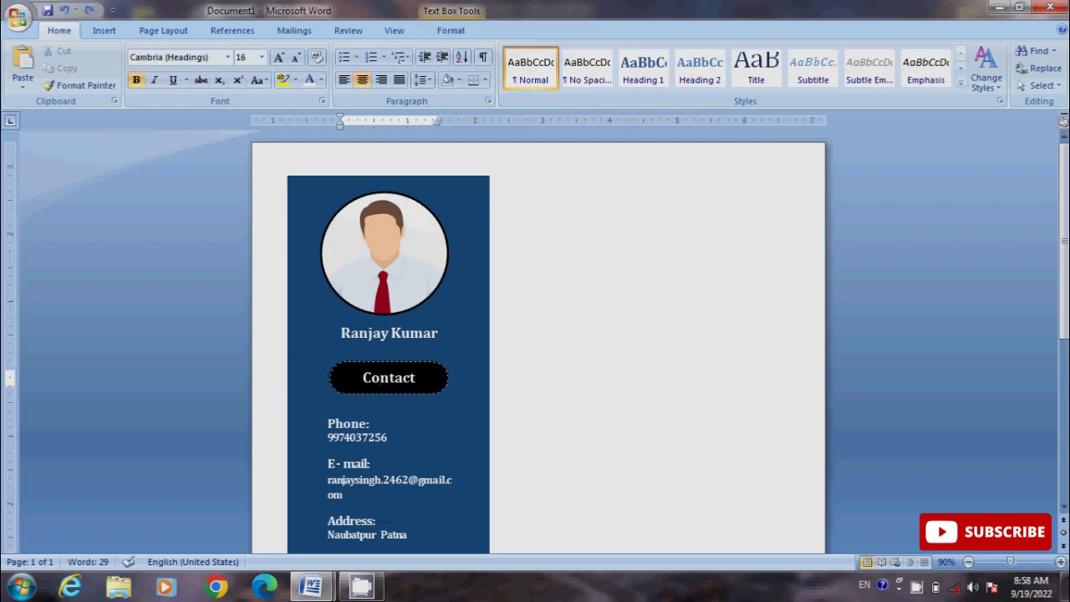
mouse_move(389, 377)
left_mouse_down()
mouse_move(595, 192)
mouse_move(654, 191)
mouse_move(628, 191)
left_mouse_up()
left_click(655, 191)
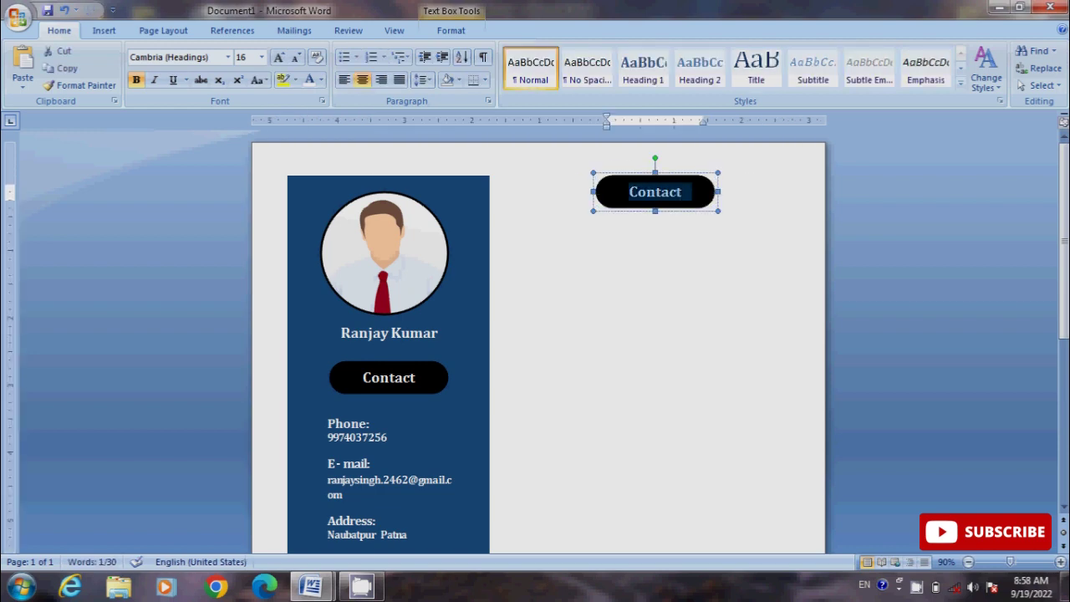
type("Pr")
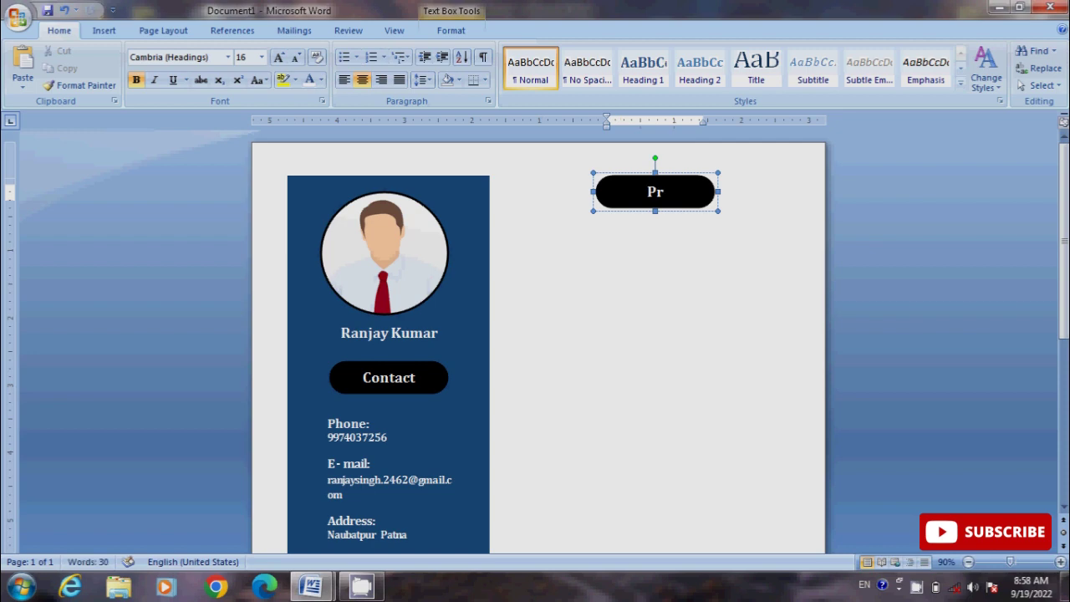
type("ofile")
left_click(286, 182)
Step: Draw a text box below the Profile heading
scroll(538, 335, "down", 1)
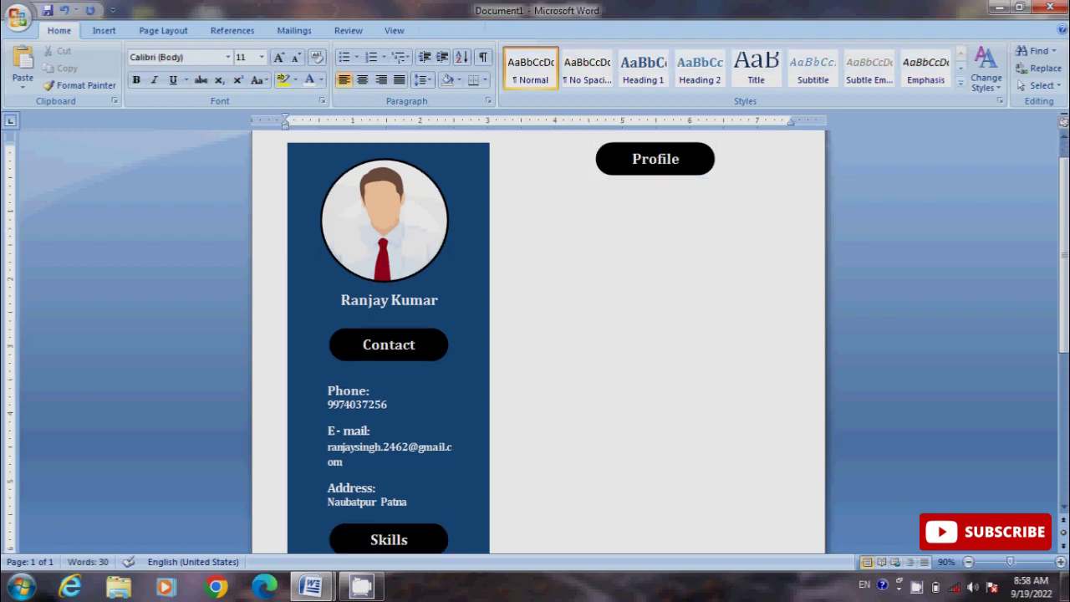
left_click(103, 30)
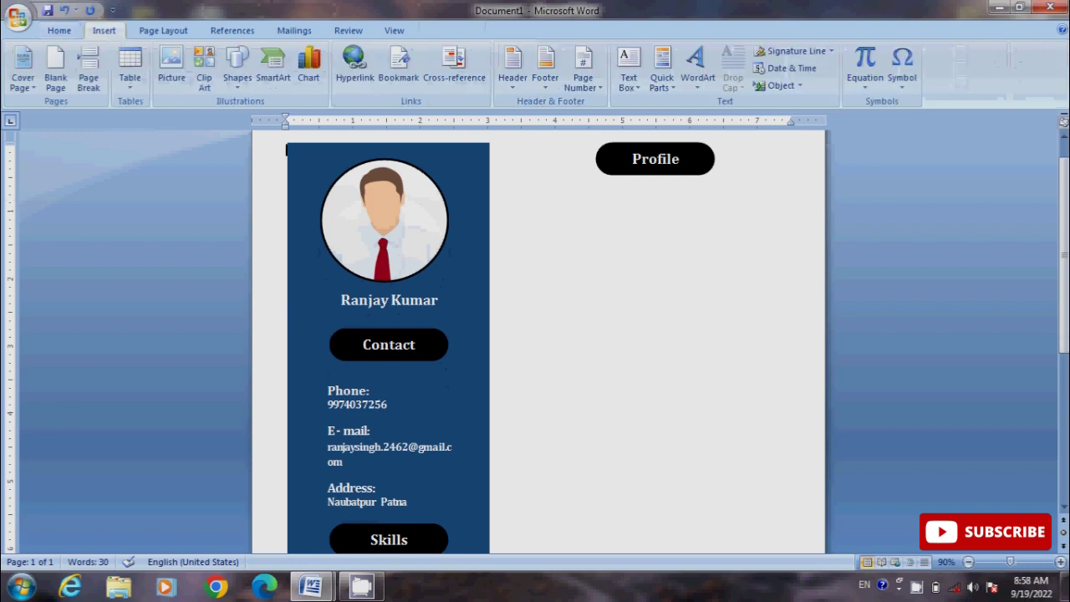
left_click(237, 67)
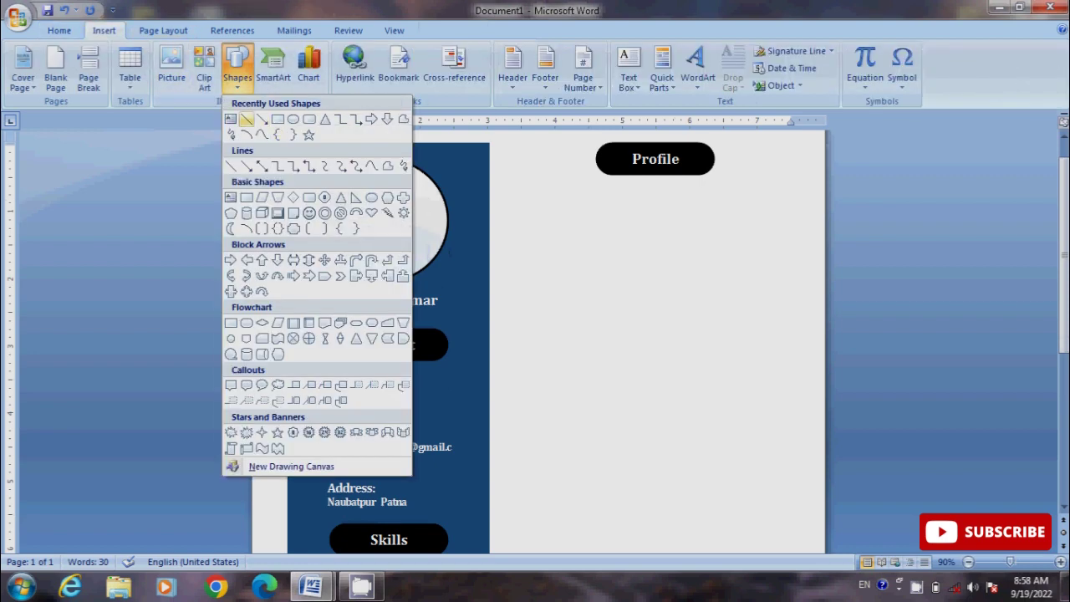
left_click(231, 118)
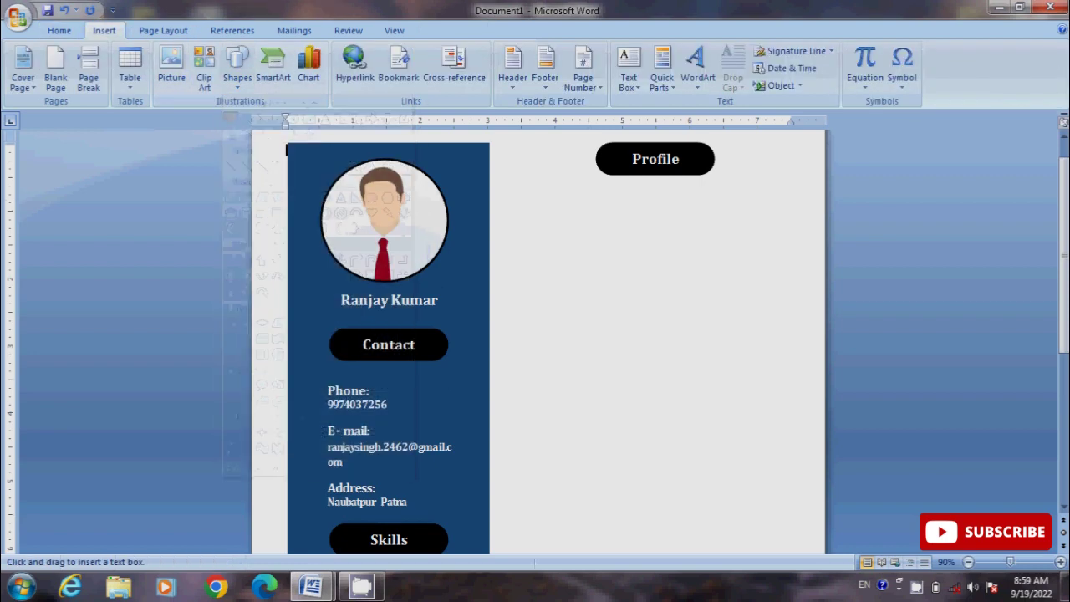
left_click_drag(550, 185, 800, 347)
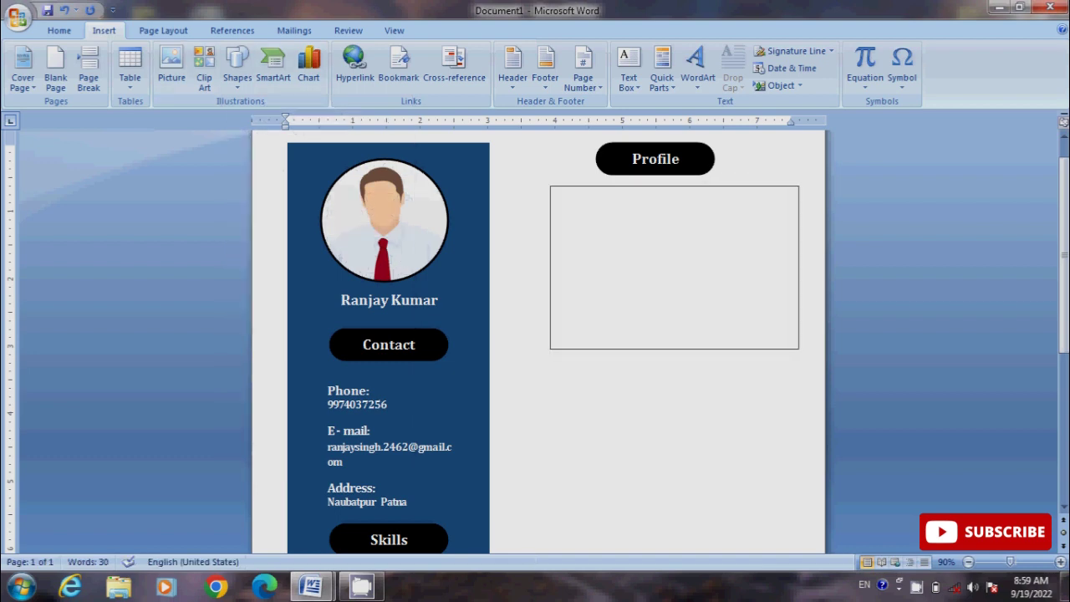
left_click_drag(800, 347, 800, 349)
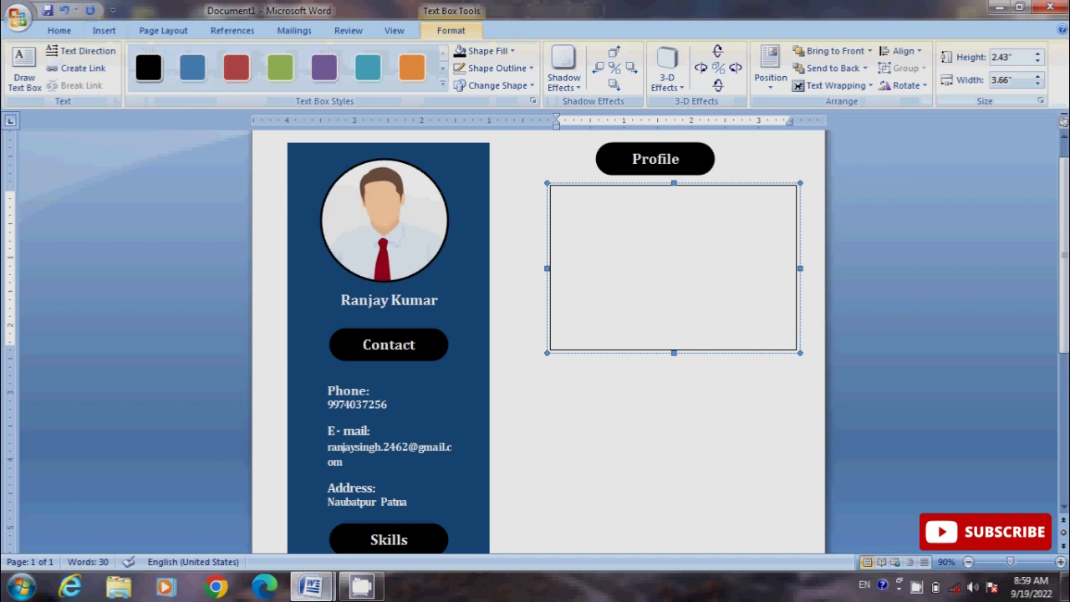
Step: Paste the 'I am best described' paragraph from the Resume document into the new text box
left_click(311, 587)
left_click(227, 506)
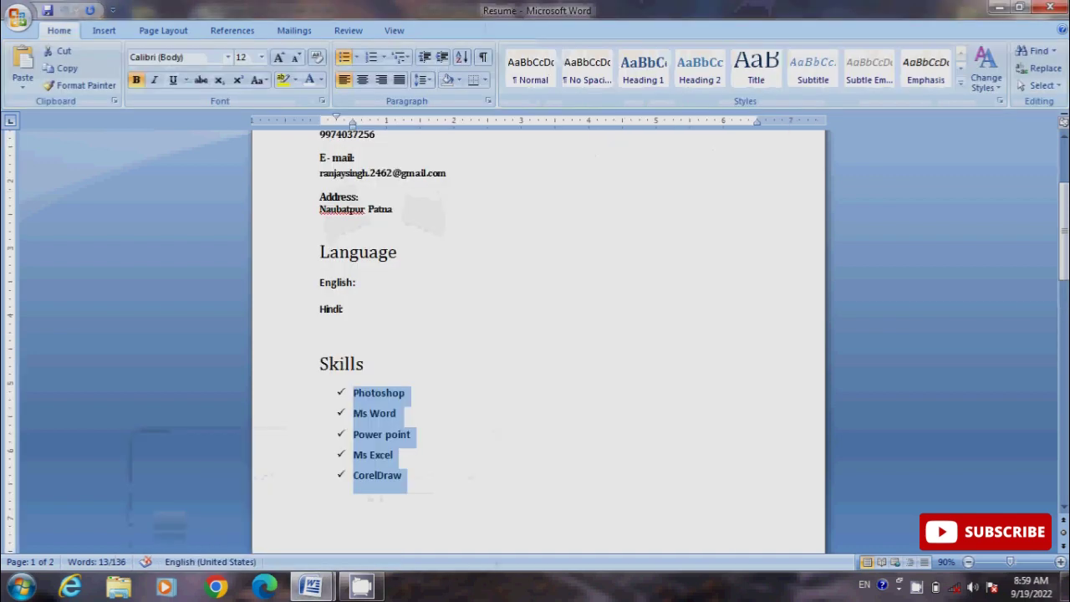
scroll(227, 506, "down", 6)
scroll(538, 334, "down", 3)
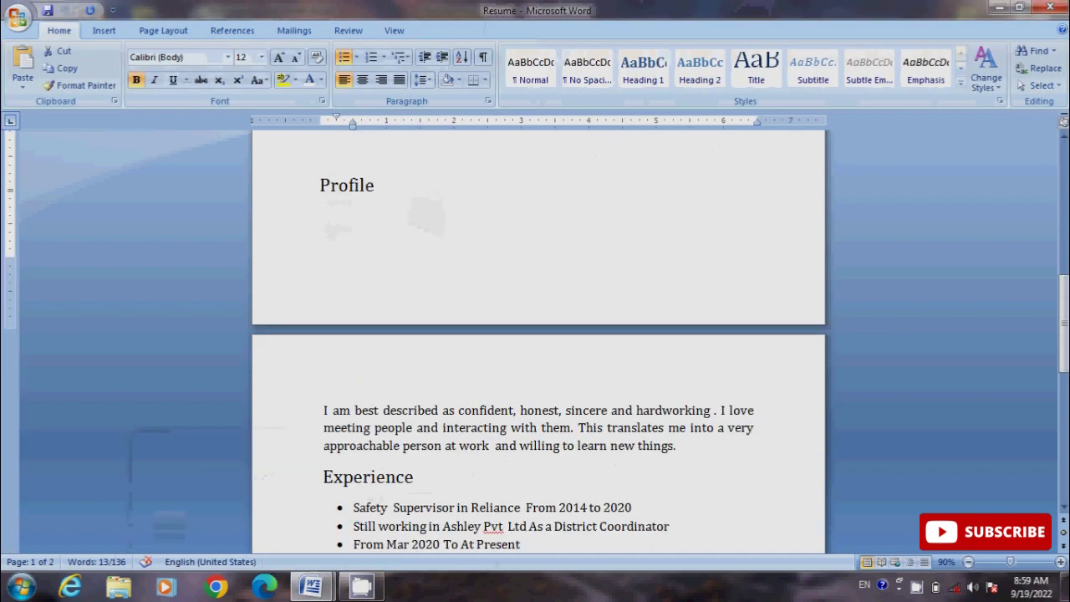
left_click_drag(323, 410, 675, 446)
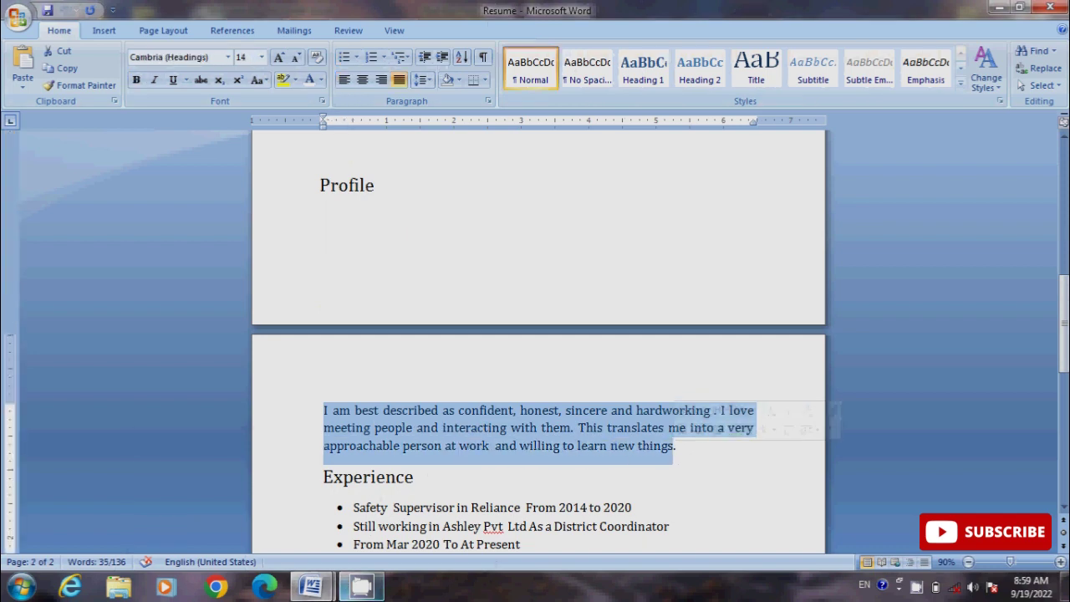
left_click(399, 510)
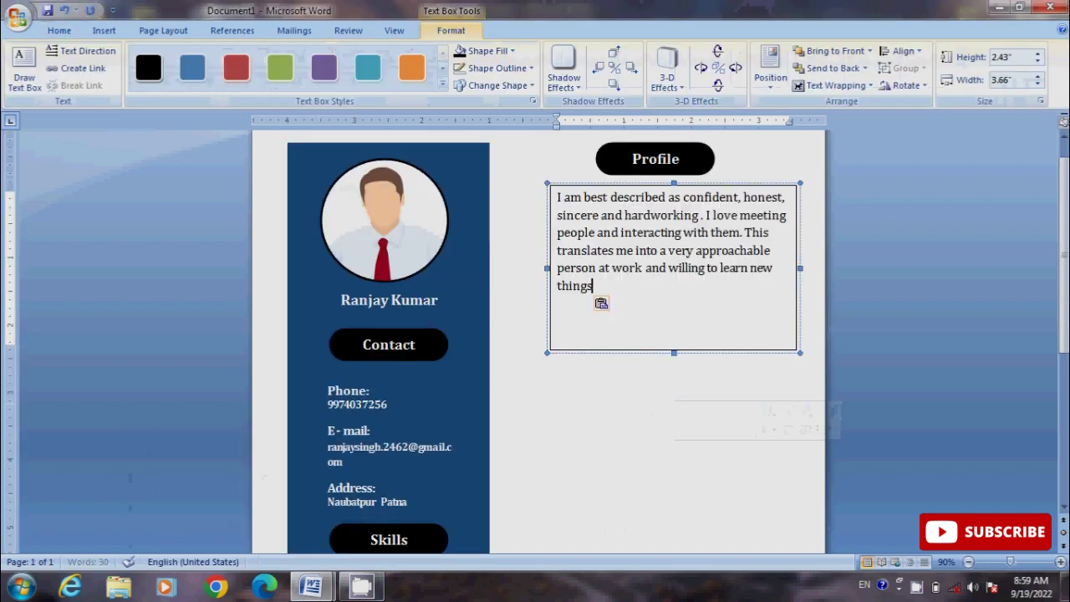
key("ctrl+v")
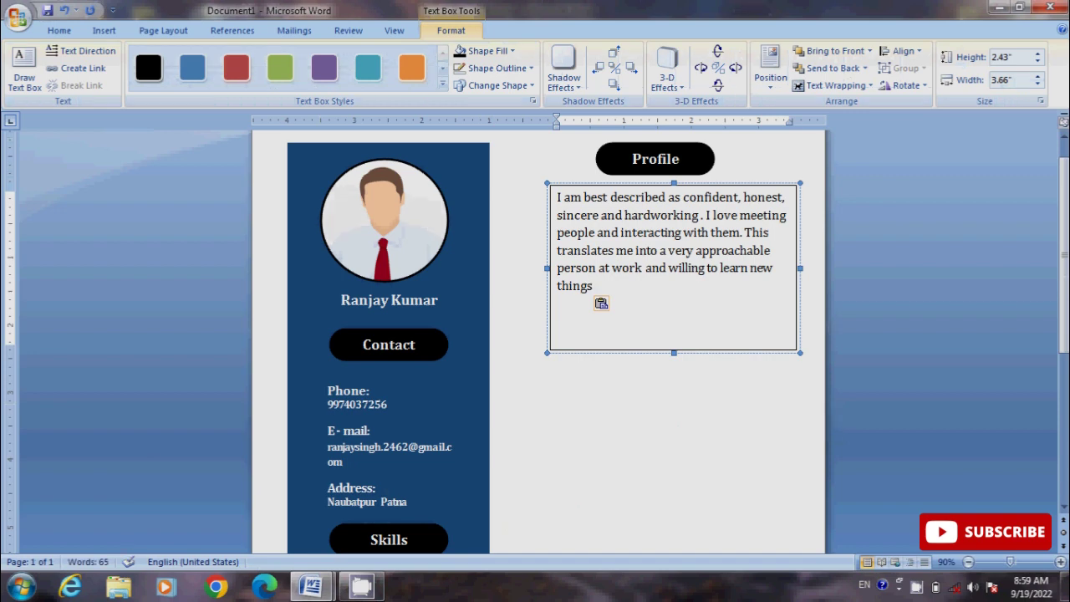
Step: Set the profile description box's outline to No Outline
left_click(669, 268)
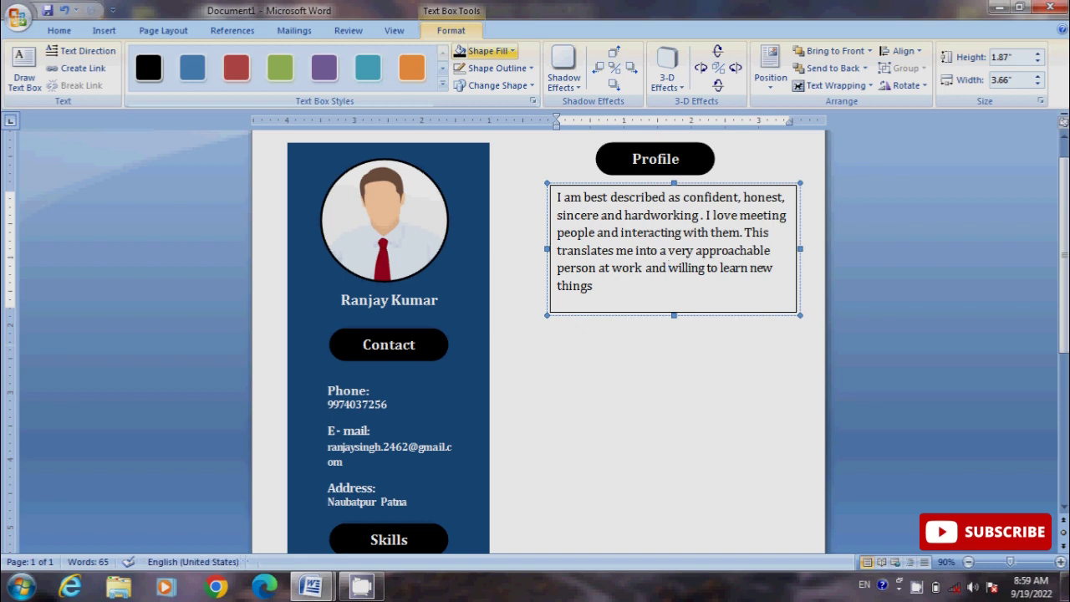
left_click(498, 68)
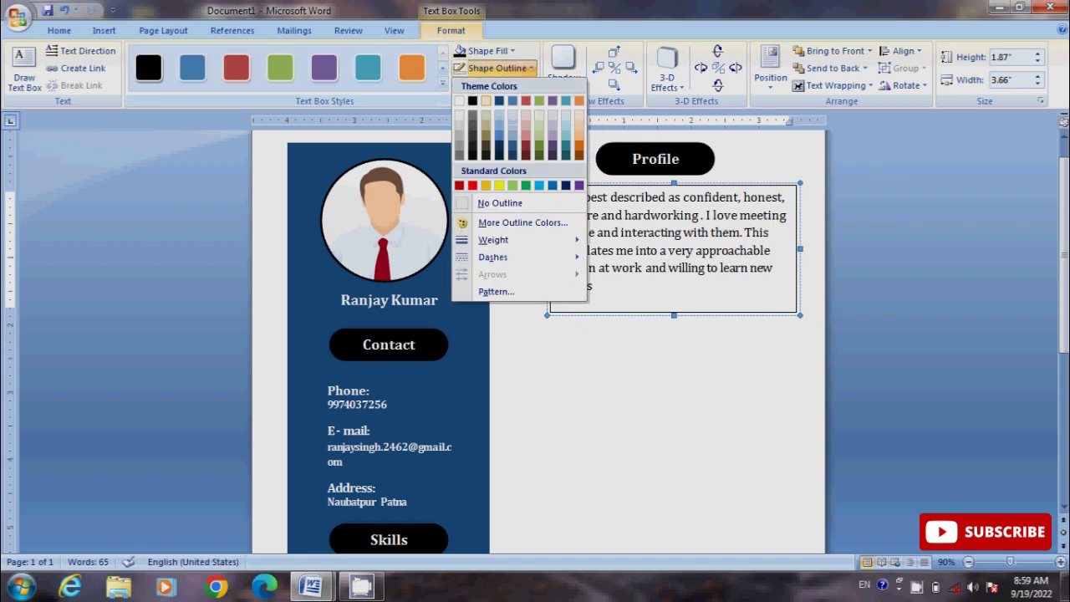
left_click(500, 203)
left_click(287, 148)
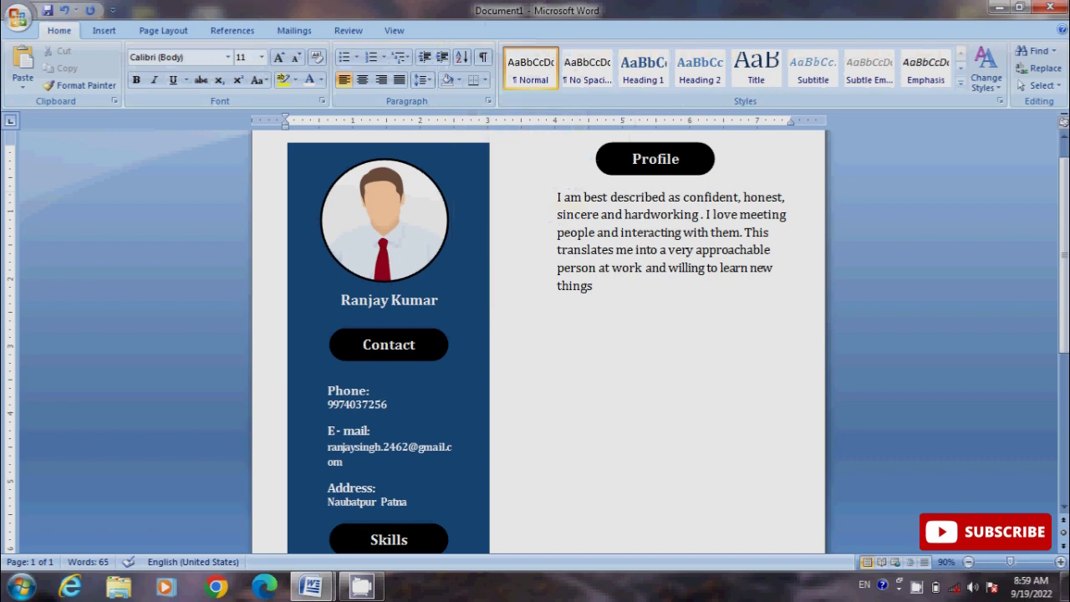
left_click(649, 159)
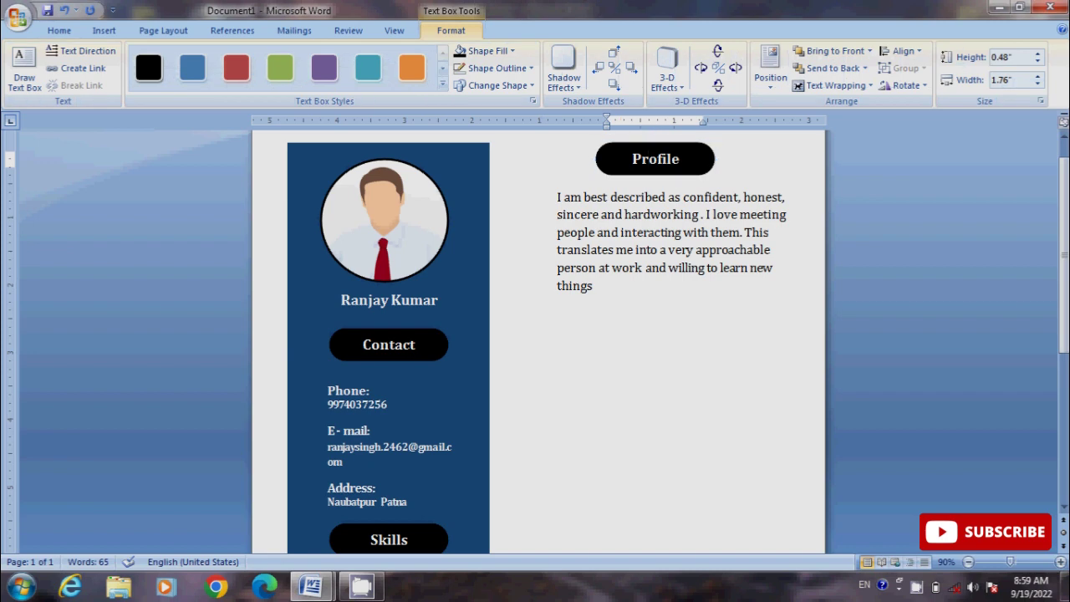
Step: Duplicate the Profile pill below the paragraph and relabel it 'Experience', fixing the spelling
mouse_move(652, 328)
left_mouse_down()
mouse_move(662, 328)
mouse_move(637, 328)
left_mouse_up()
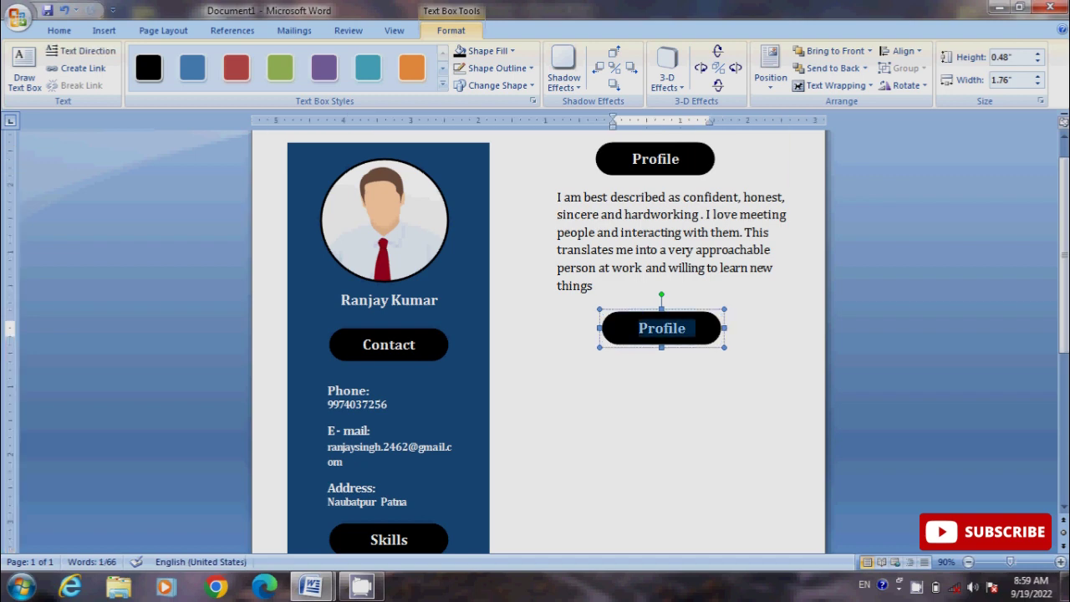
type("Exp")
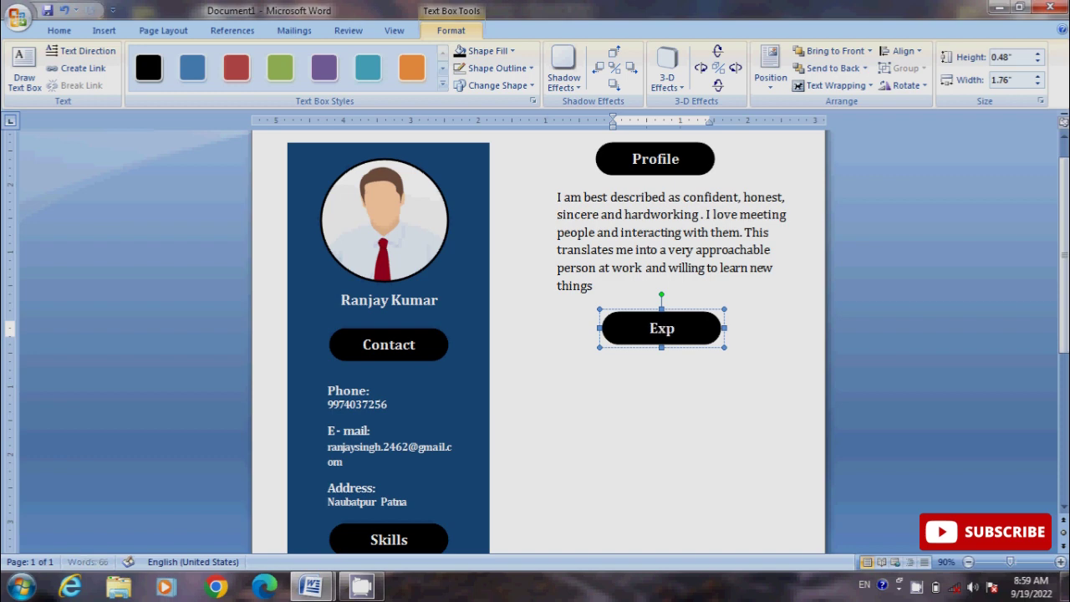
type("re")
key("BackSpace")
type("ience")
key("Escape")
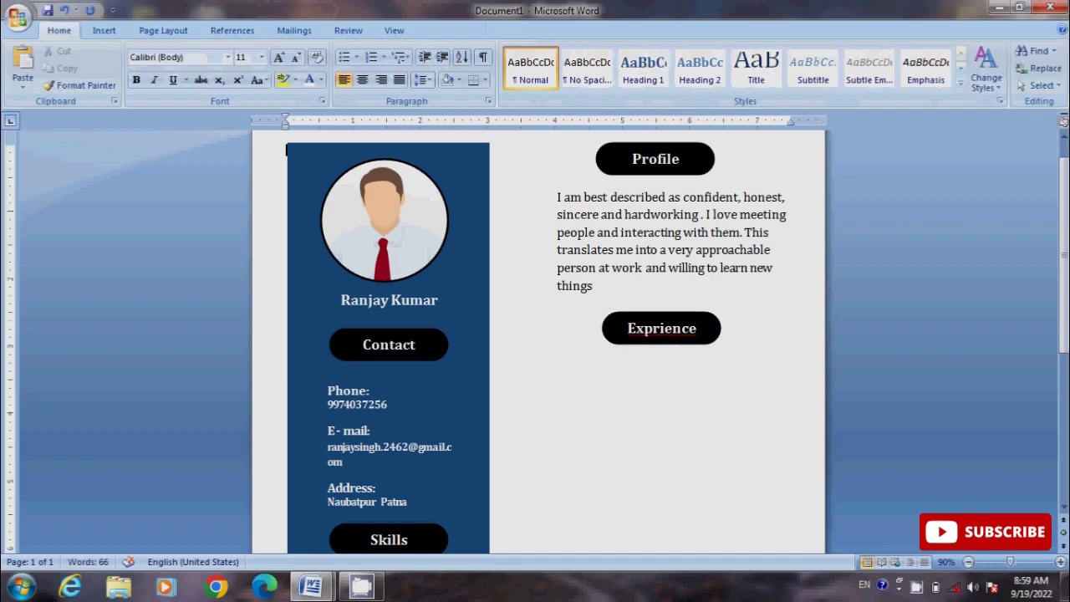
left_click(661, 328)
right_click(677, 330)
left_click(747, 357)
key("Escape")
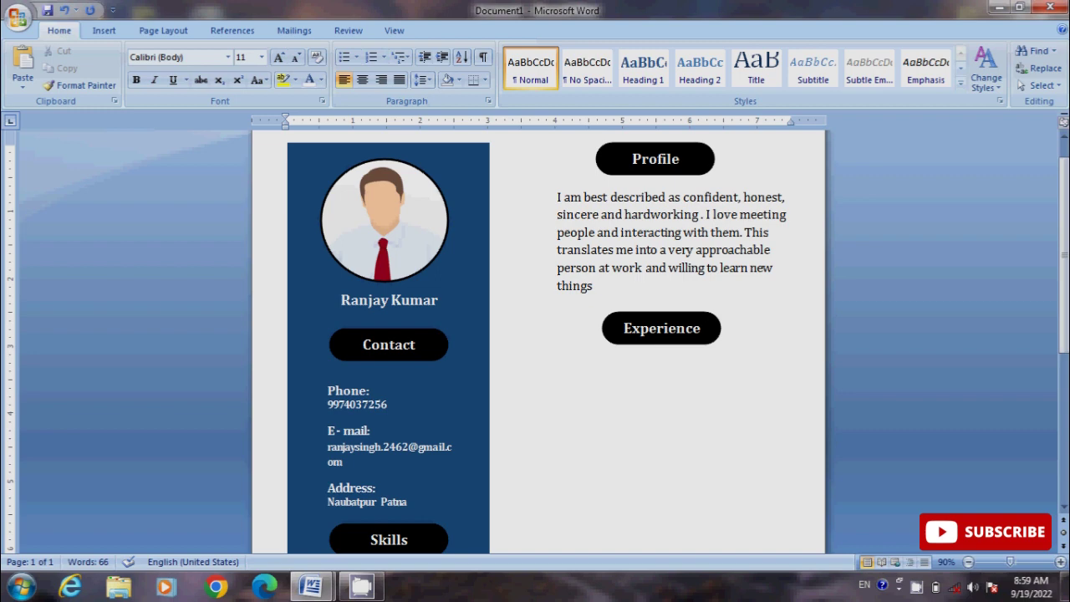
Step: Shrink the profile box, copy it below Experience, and clear the copy's text
left_click(660, 242)
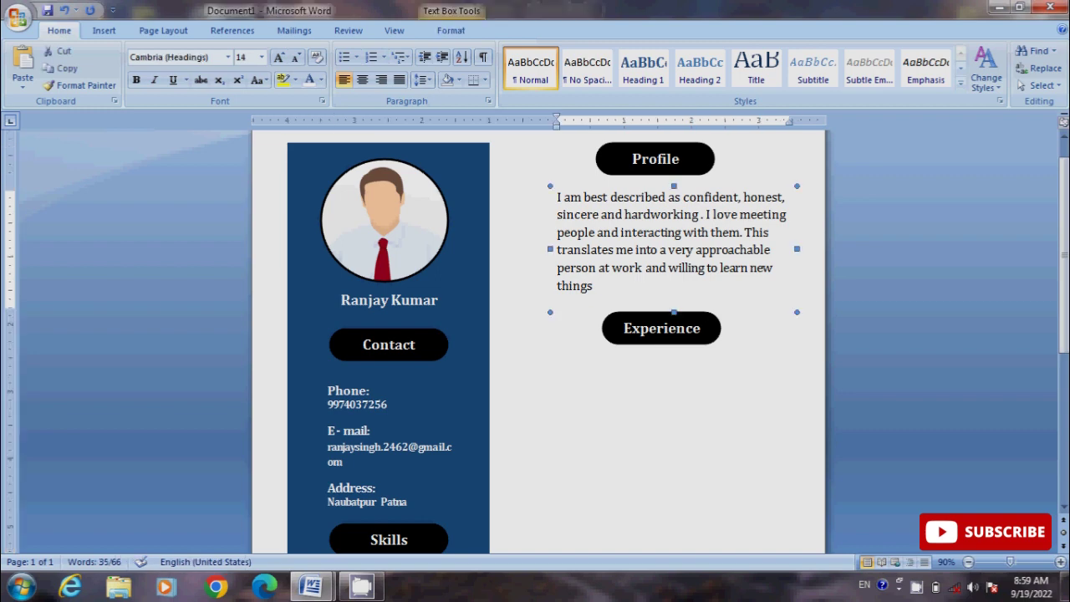
left_click_drag(674, 312, 674, 300)
left_click(614, 249)
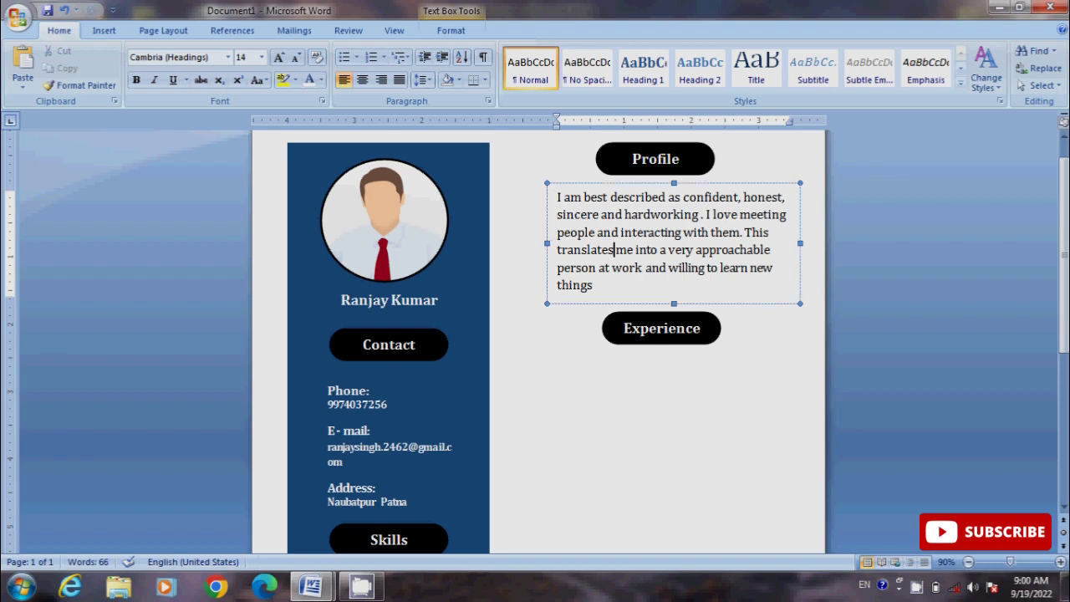
left_click_drag(669, 243, 664, 418)
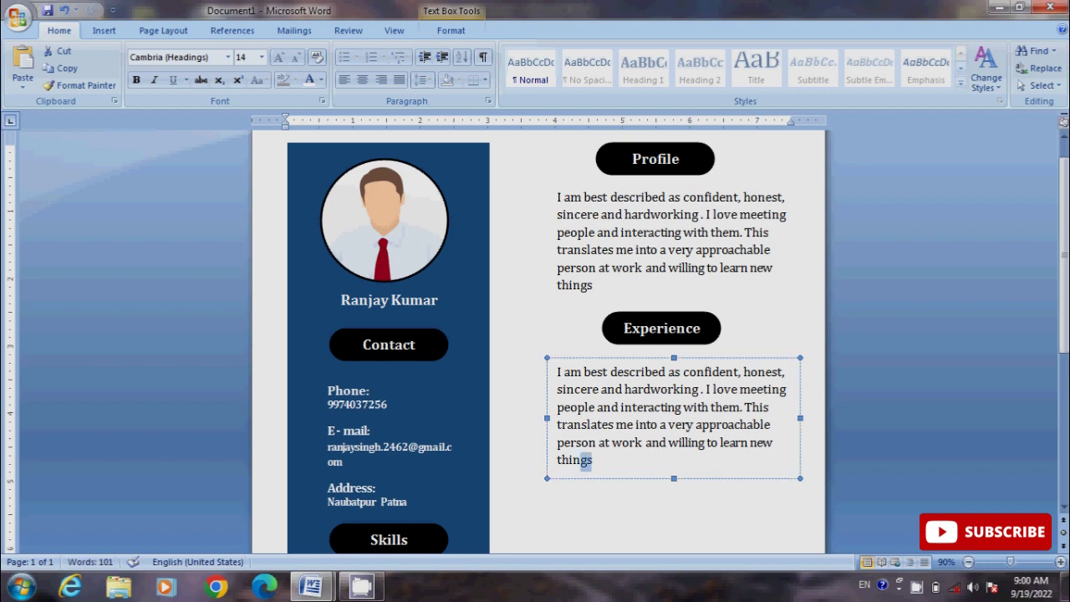
left_click_drag(593, 460, 558, 372)
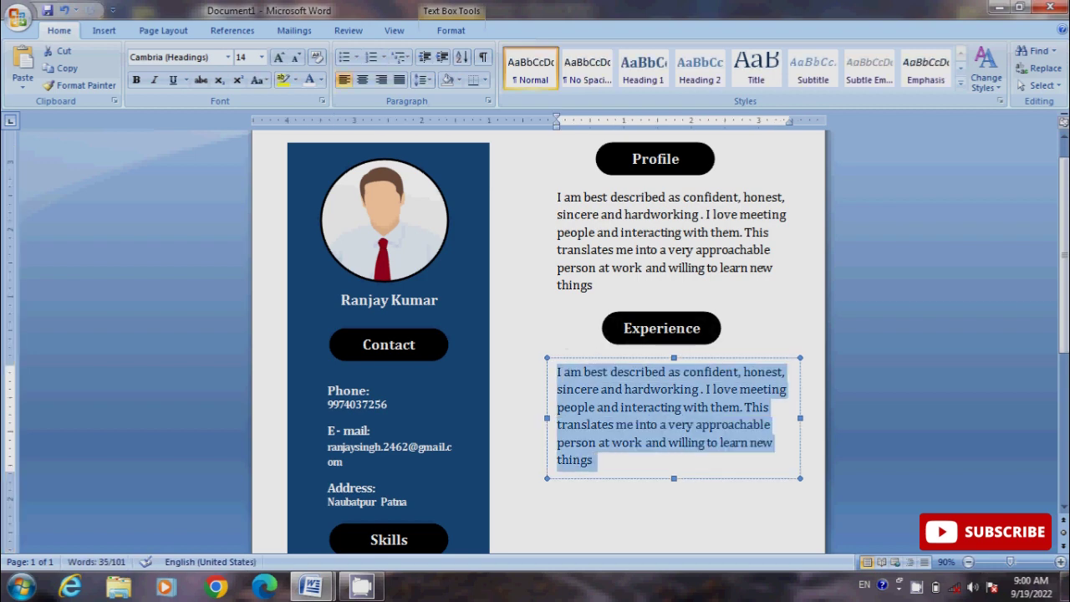
key("Delete")
mouse_move(311, 586)
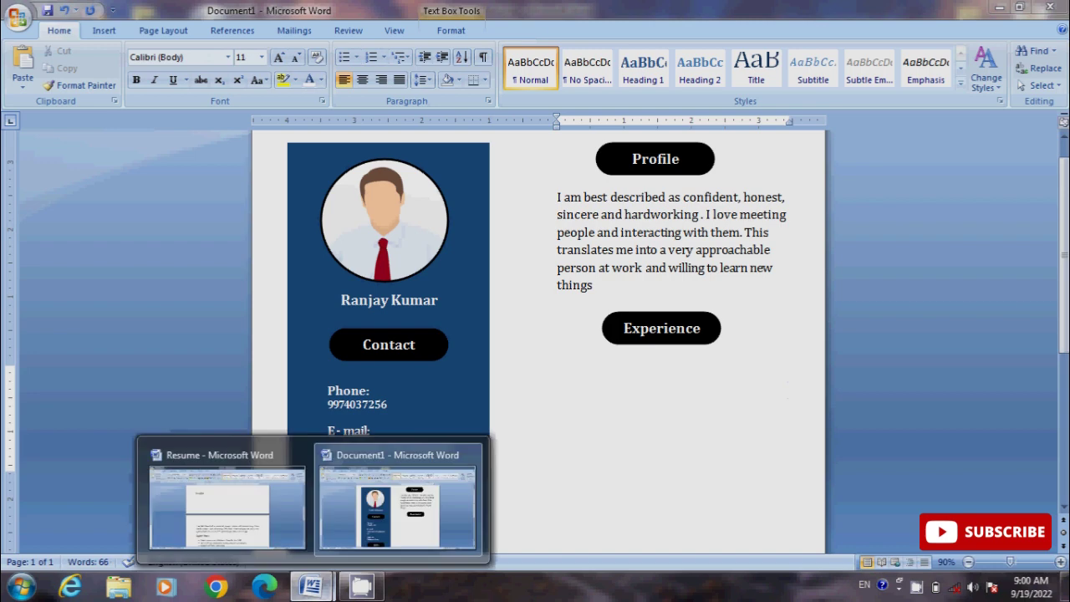
Step: Paste the three Experience job bullets from the Resume document into the empty box
left_click(228, 502)
scroll(539, 334, "down", 2)
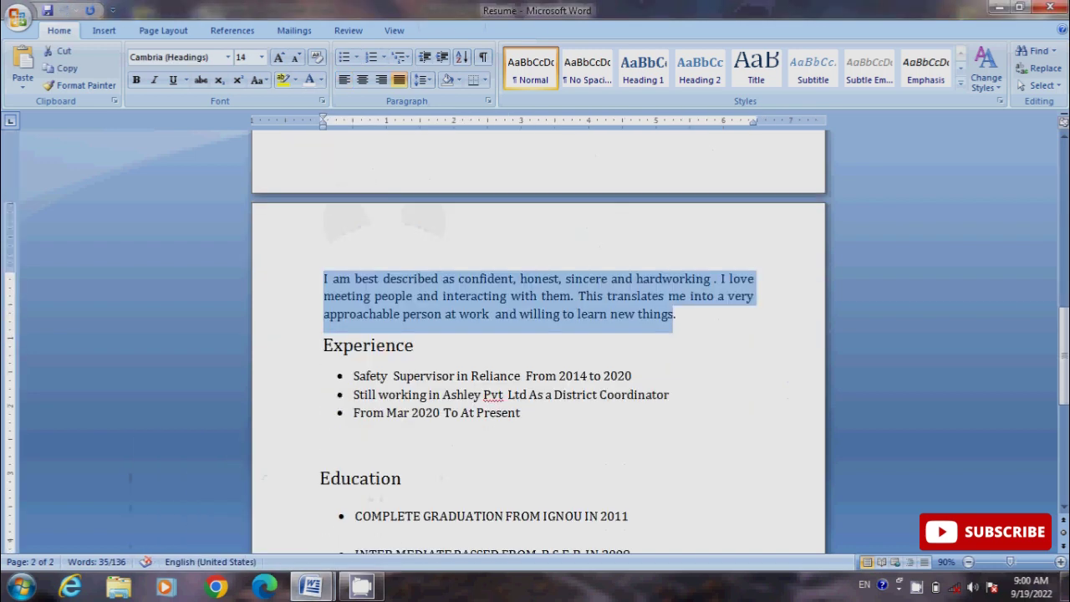
left_click_drag(353, 375, 526, 430)
key("ctrl+c")
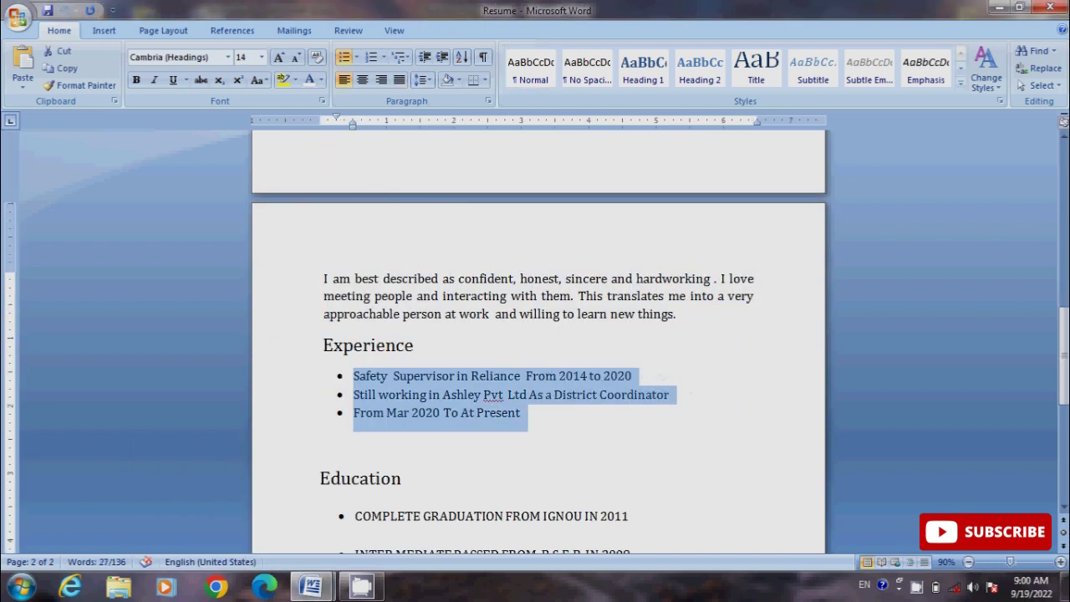
left_click(311, 586)
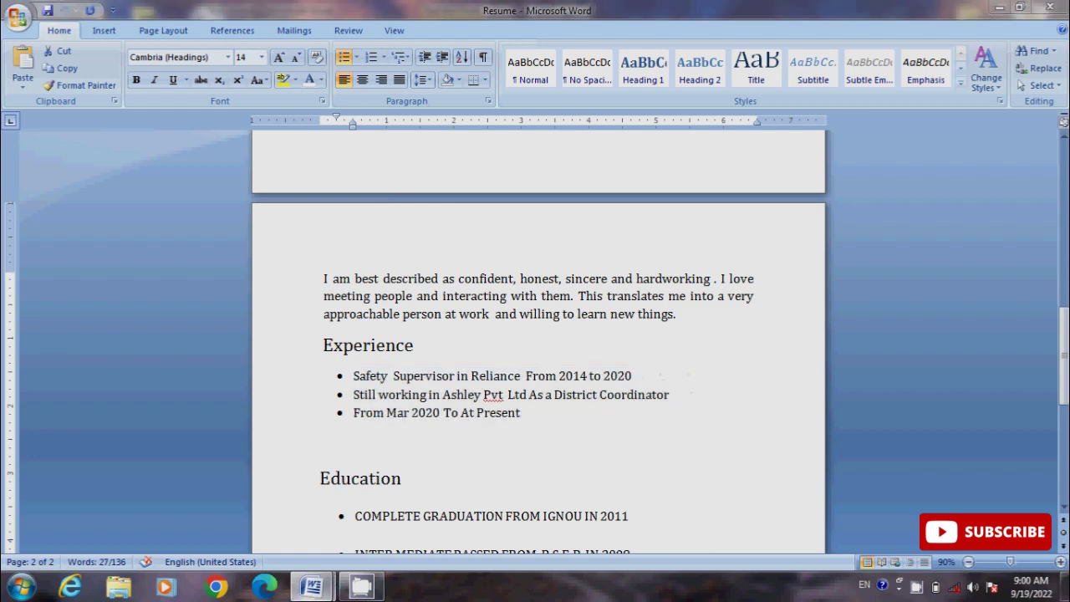
left_click(380, 502)
key("ctrl+v")
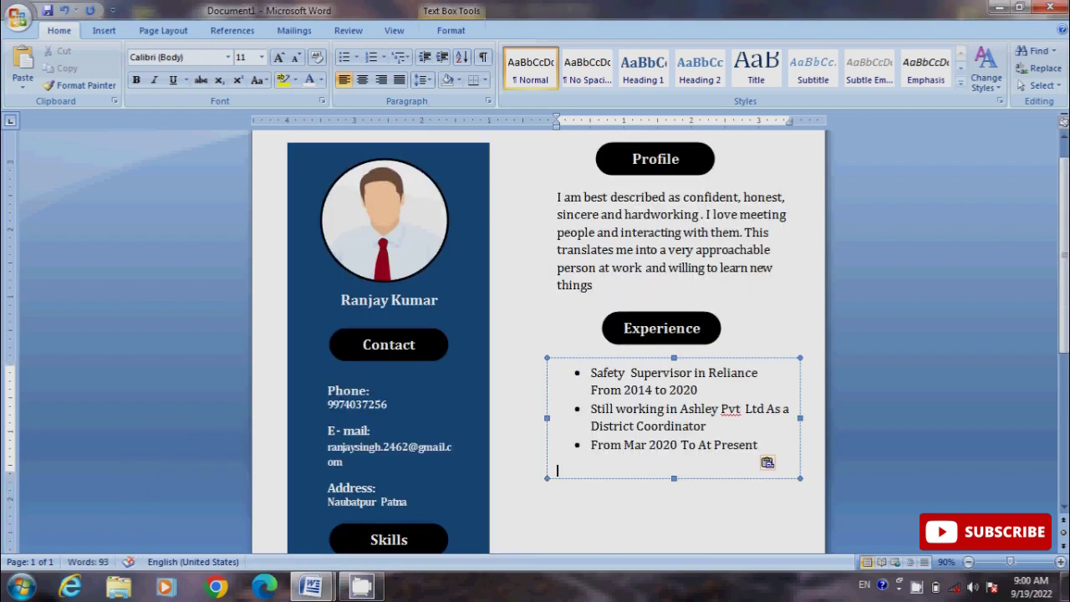
Step: Resize the Experience box and add unbulleted blank lines between the three jobs
left_click_drag(547, 418, 530, 418)
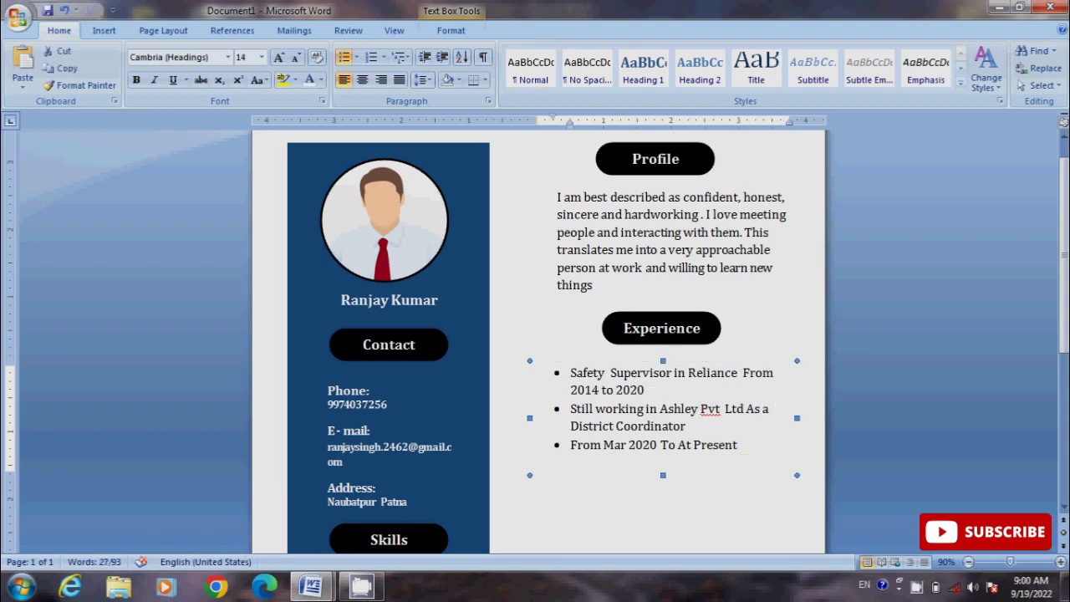
left_click_drag(663, 475, 663, 526)
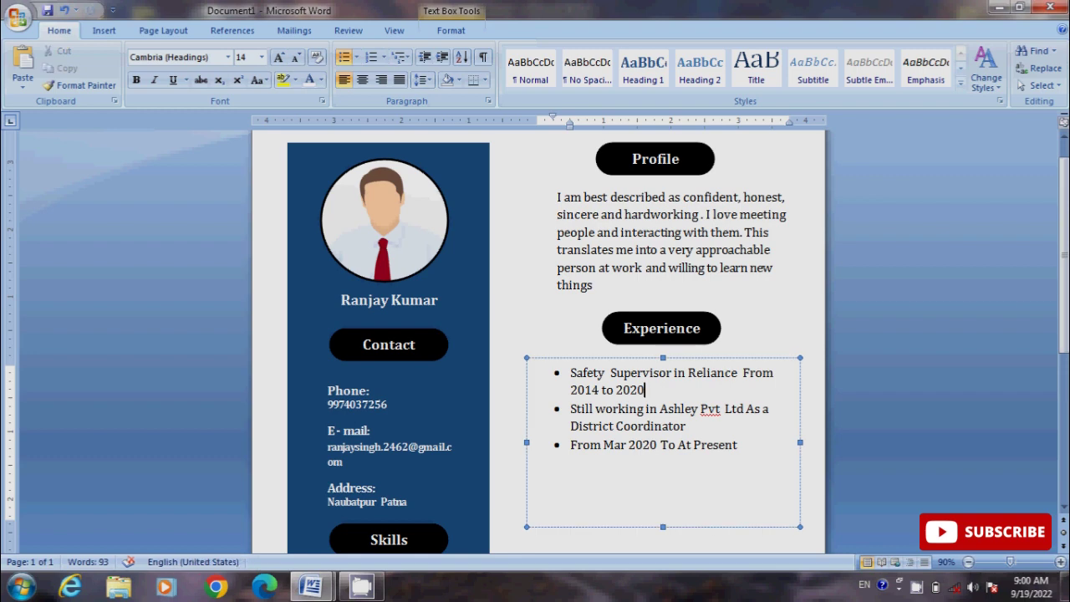
key("Return")
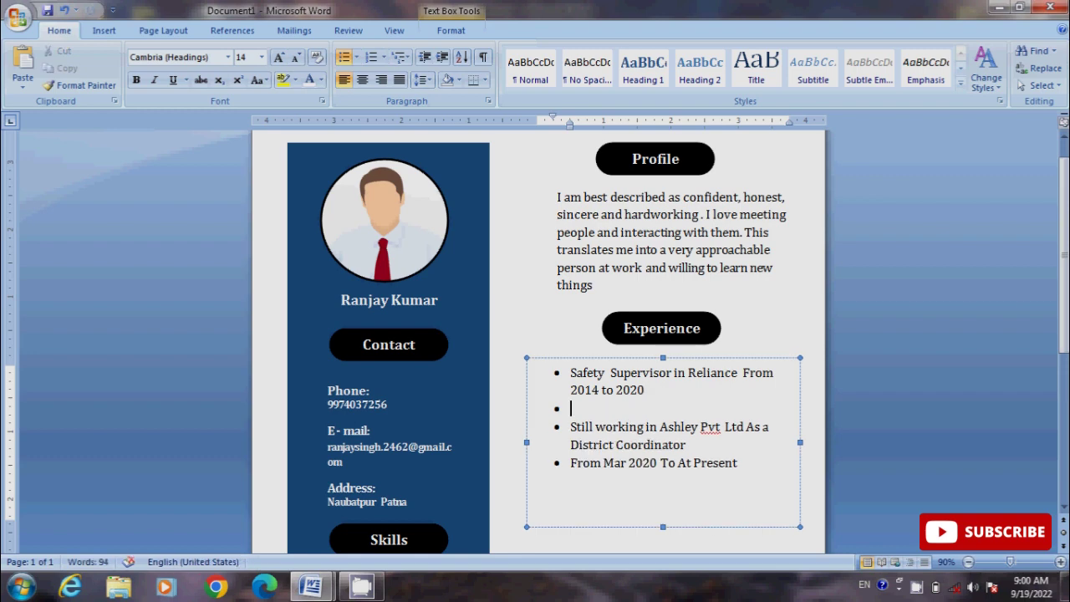
left_click(687, 444)
key("Return")
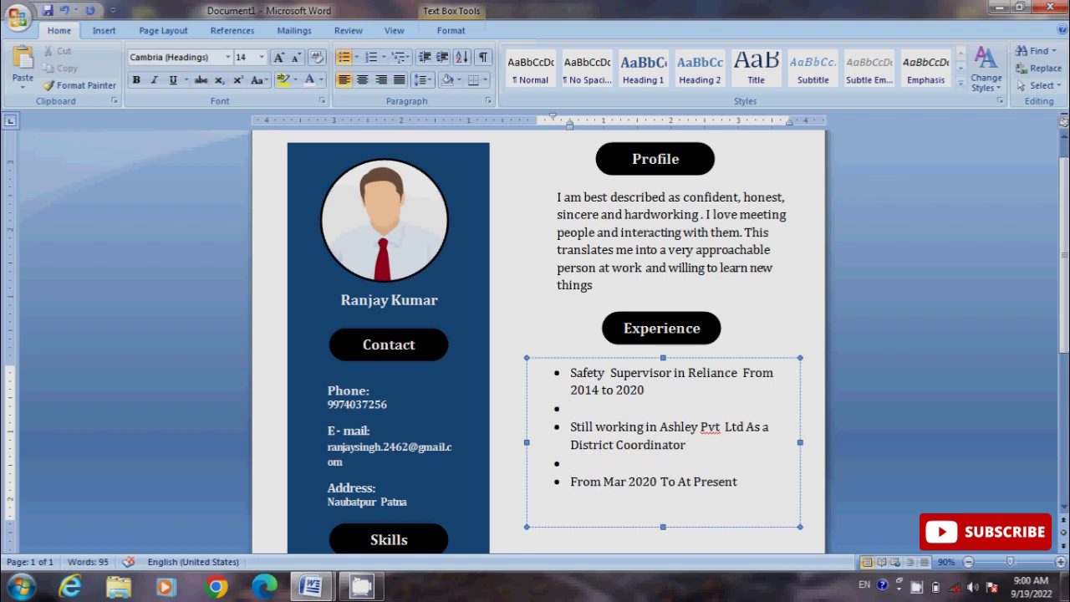
left_click(571, 408)
key("BackSpace")
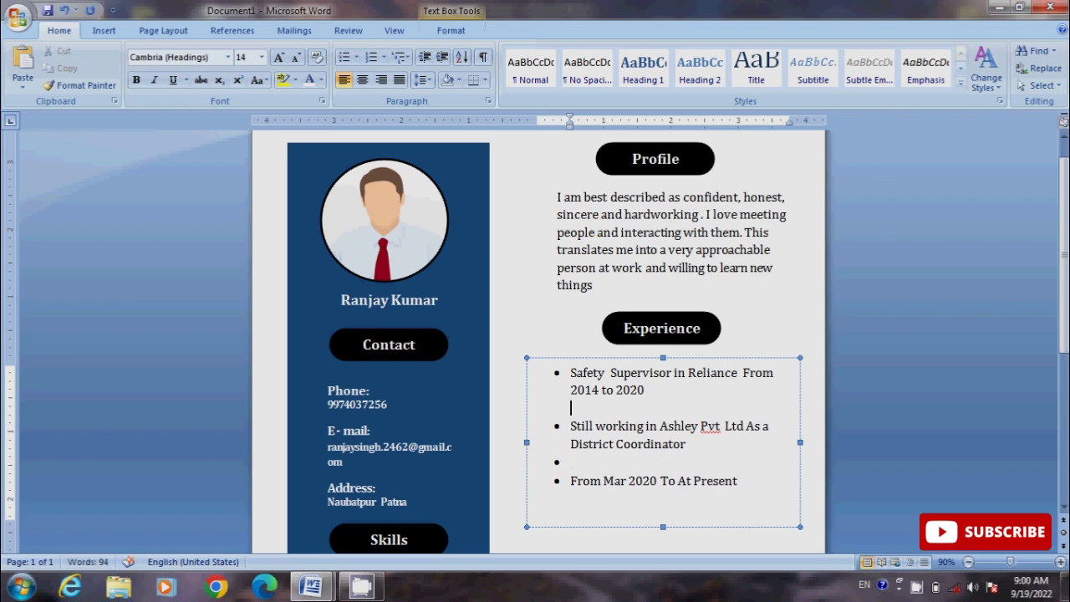
left_click(572, 461)
key("BackSpace")
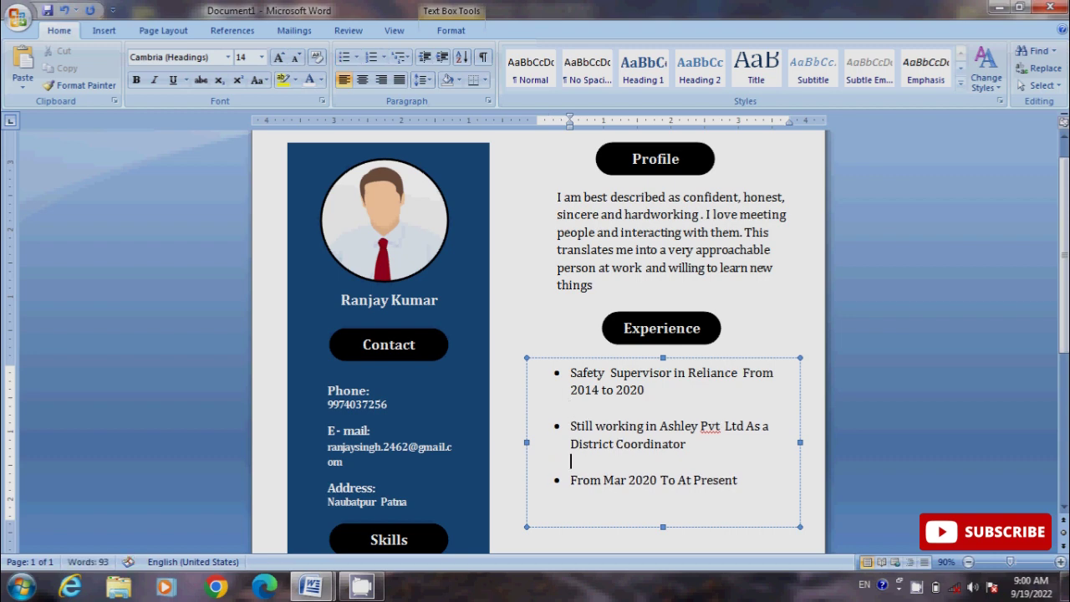
scroll(538, 334, "down", 1)
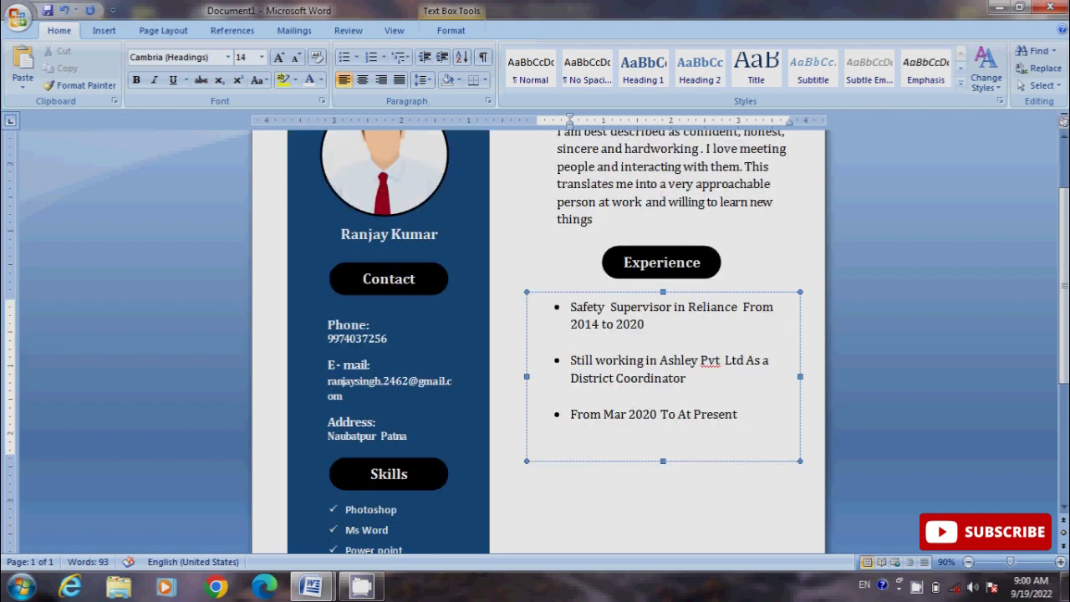
left_click_drag(800, 460, 797, 441)
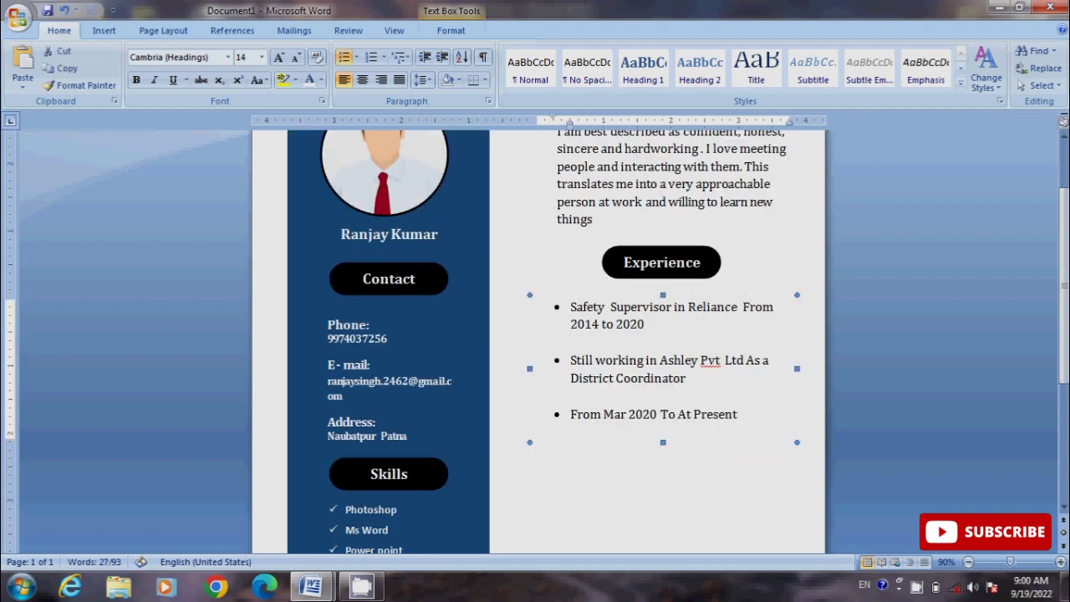
left_click(661, 485)
Step: Copy the Experience pill below the job bullets and retitle it 'Education'
left_click(661, 262)
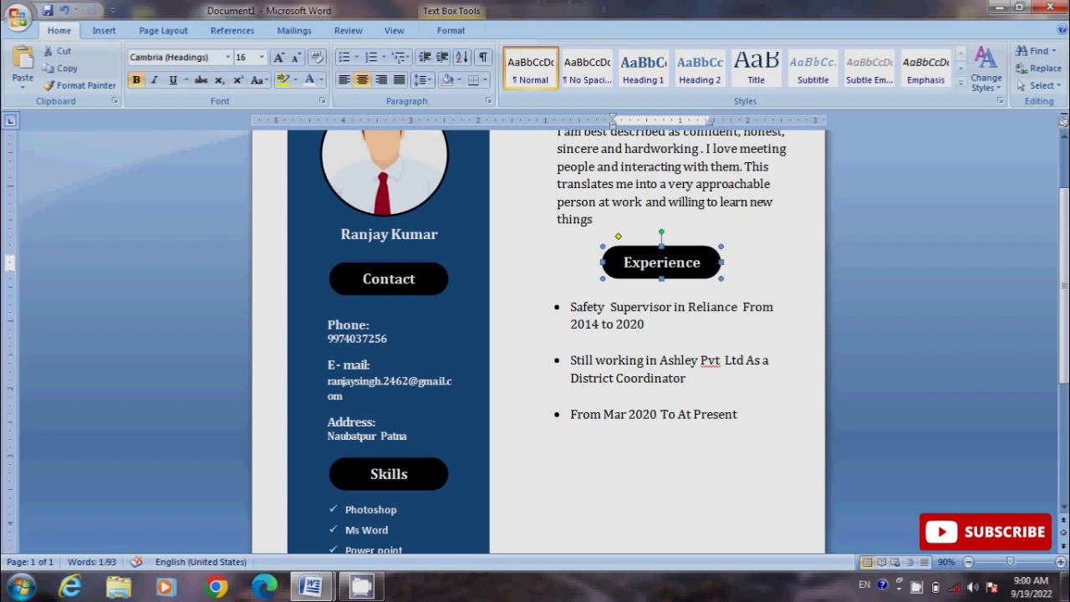
mouse_move(661, 262)
left_mouse_down()
mouse_move(661, 474)
mouse_move(668, 465)
left_mouse_up()
scroll(667, 464, "down", 1)
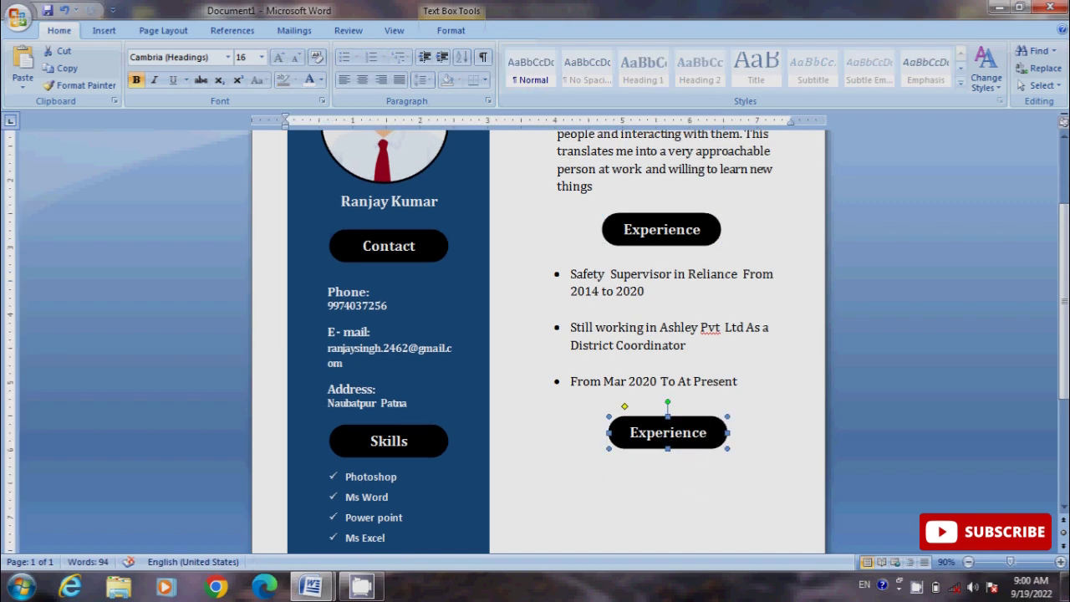
left_click_drag(707, 432, 628, 432)
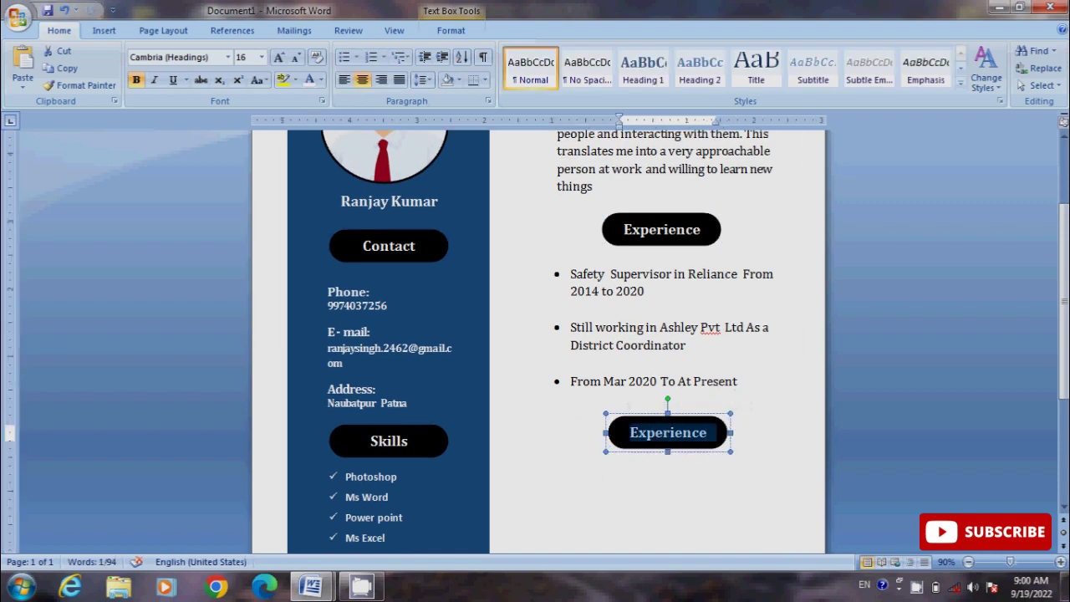
type("Ed")
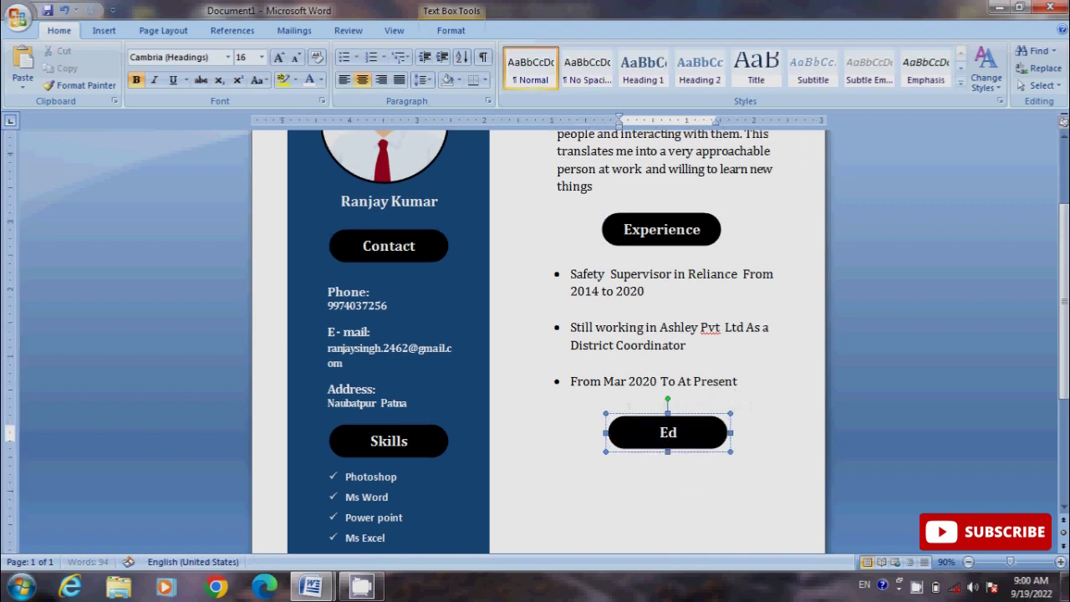
type("uca")
type("tion")
left_click(669, 494)
scroll(660, 334, "down", 2)
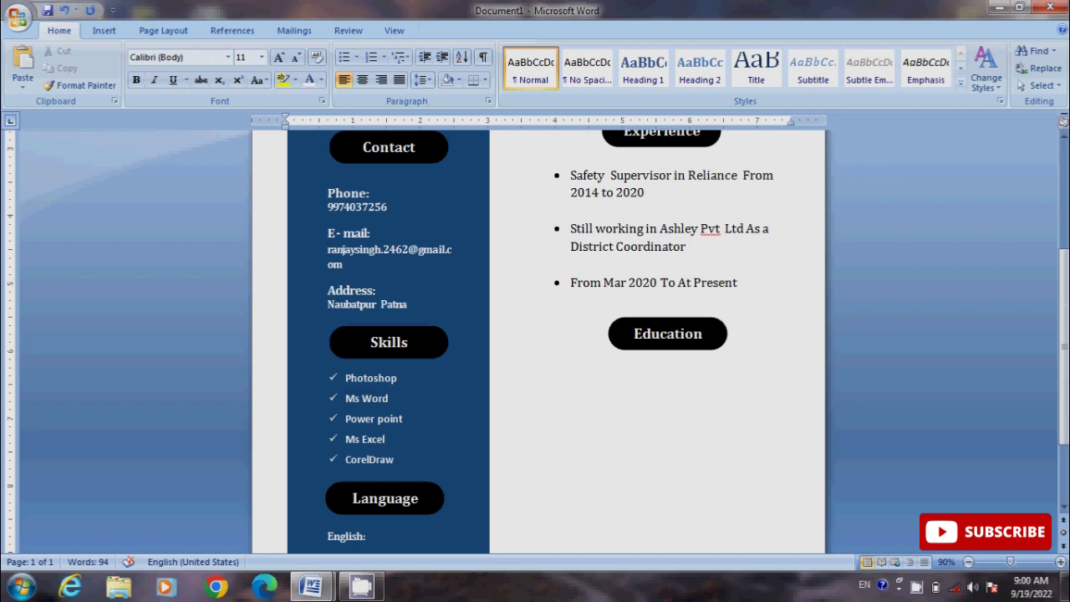
left_click(571, 210)
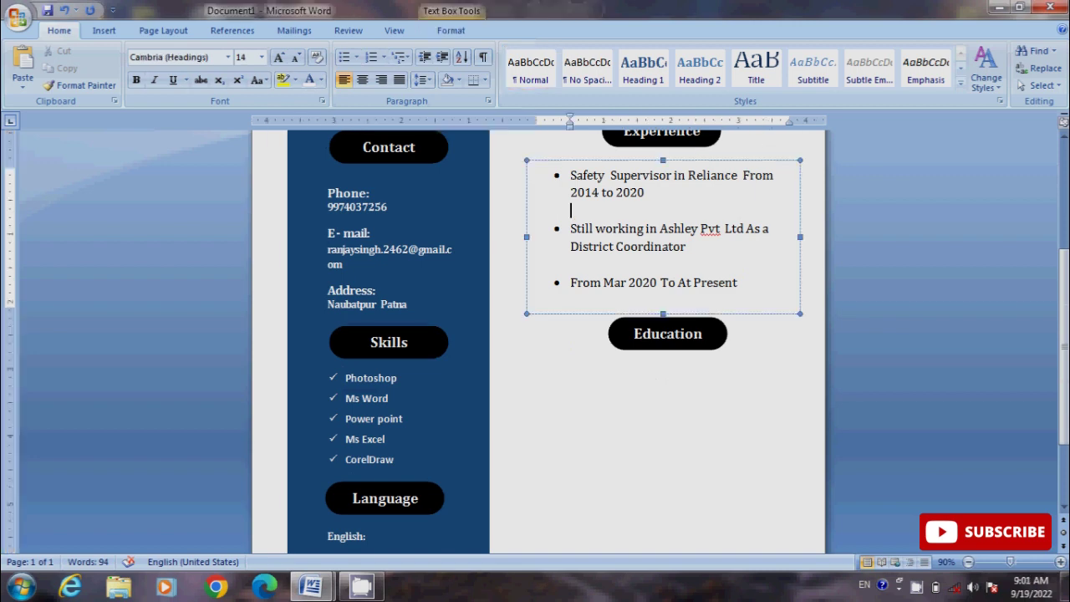
Step: Duplicate the Experience text box under the Education heading and empty it
left_click_drag(586, 314, 598, 514)
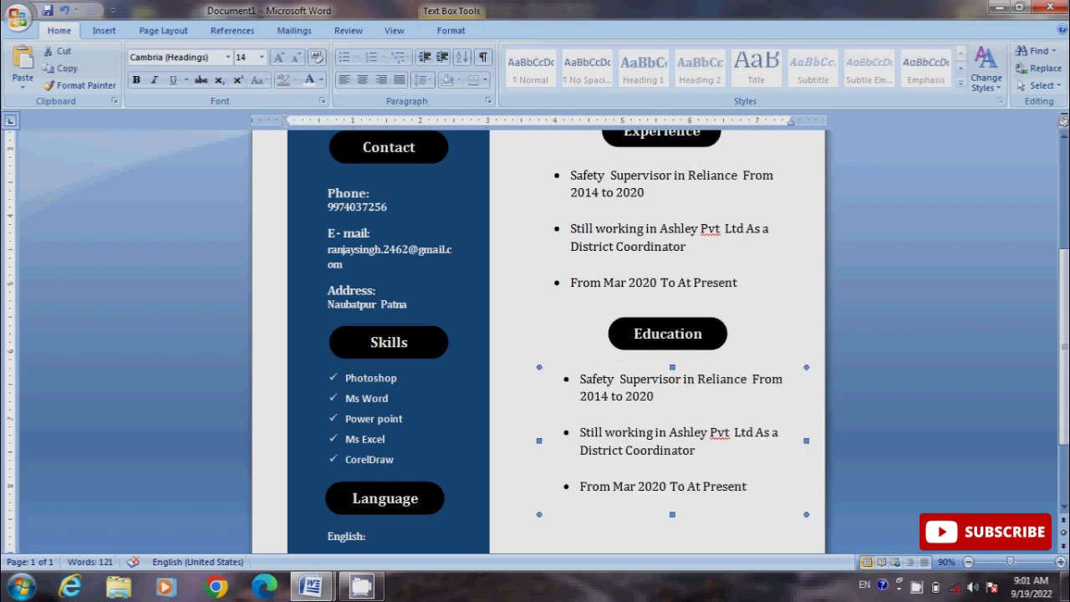
key("ctrl+a")
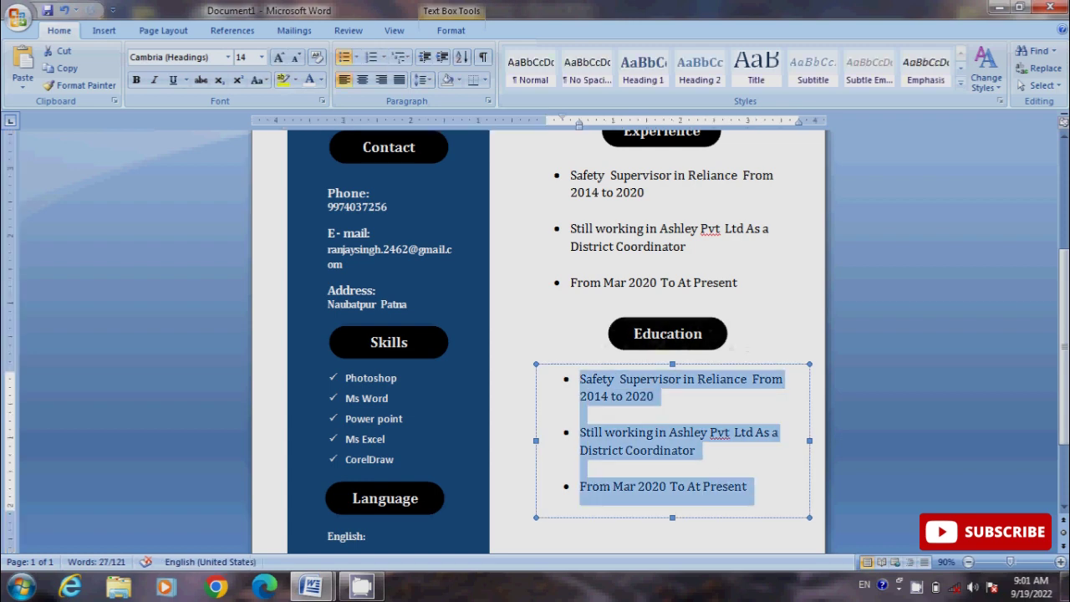
key("Delete")
Step: Paste the Education bullets from the Resume document into the empty box
left_click(311, 586)
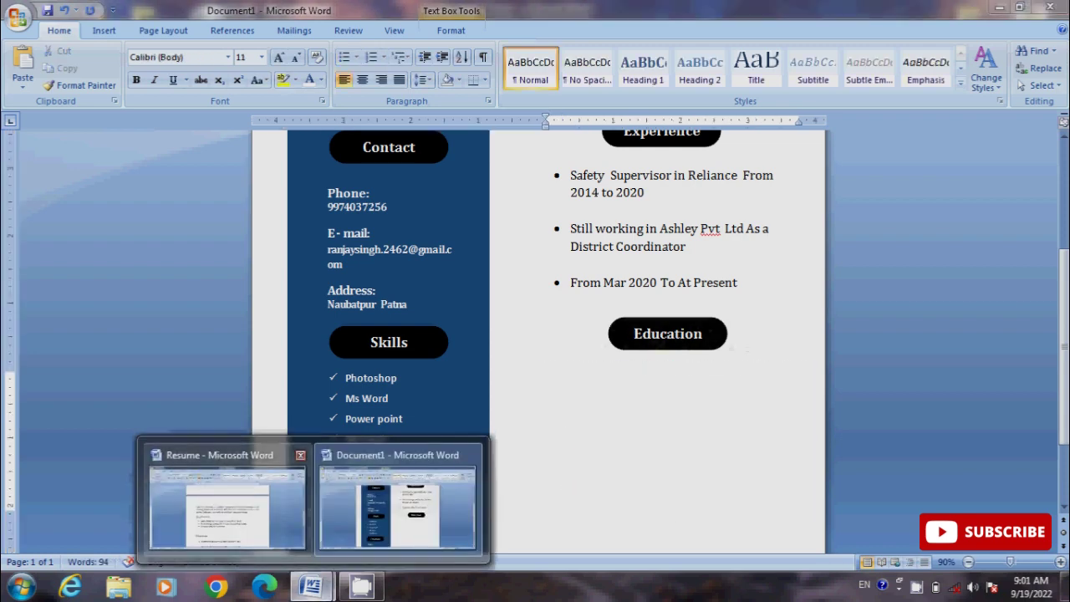
left_click(228, 501)
scroll(535, 335, "down", 3)
scroll(535, 334, "down", 2)
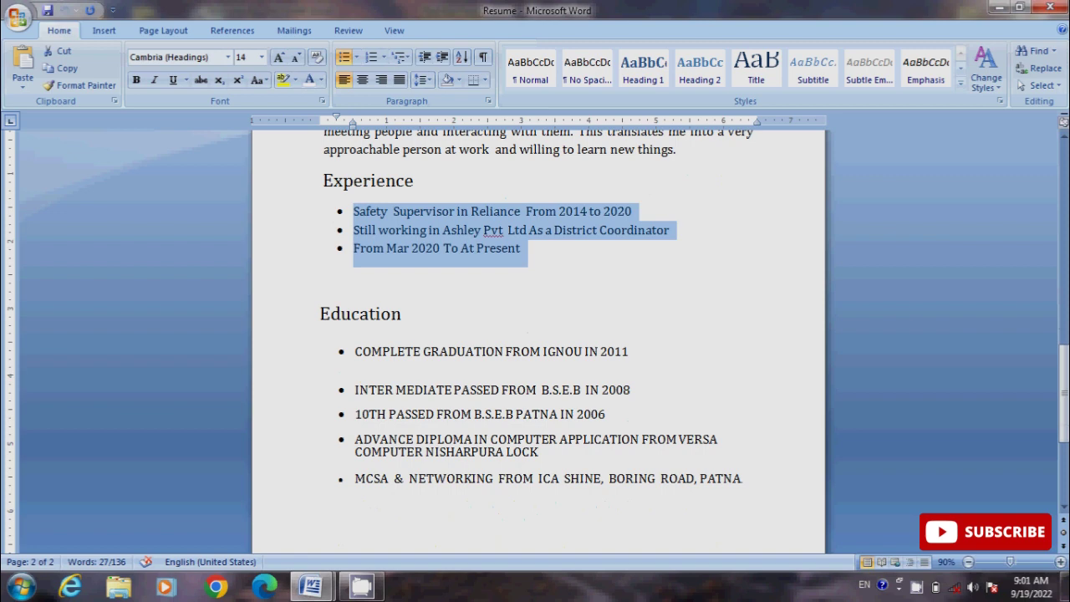
left_click_drag(354, 343, 743, 493)
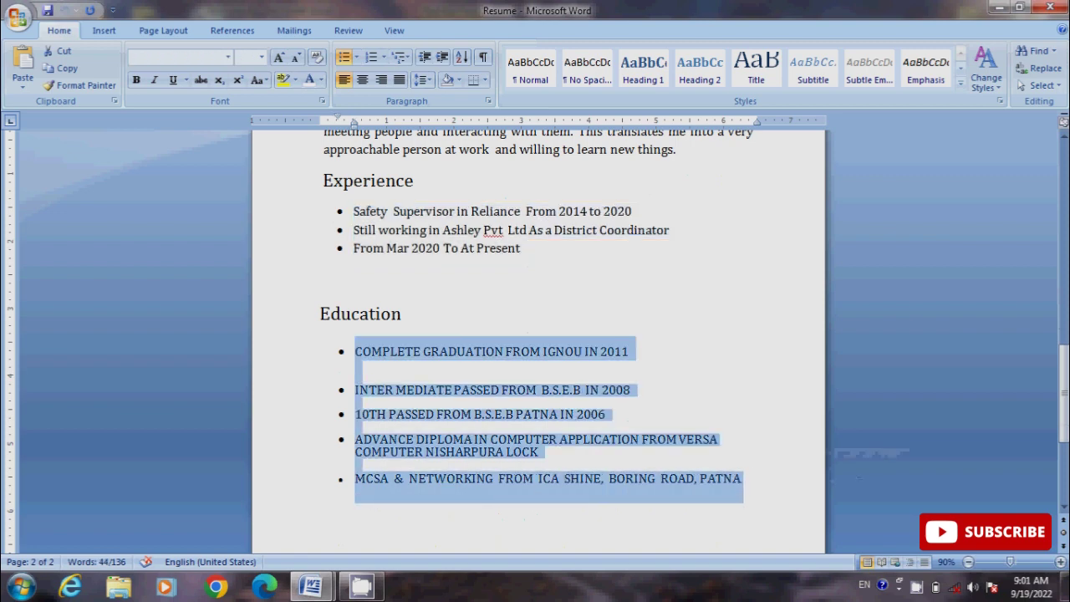
left_click(311, 587)
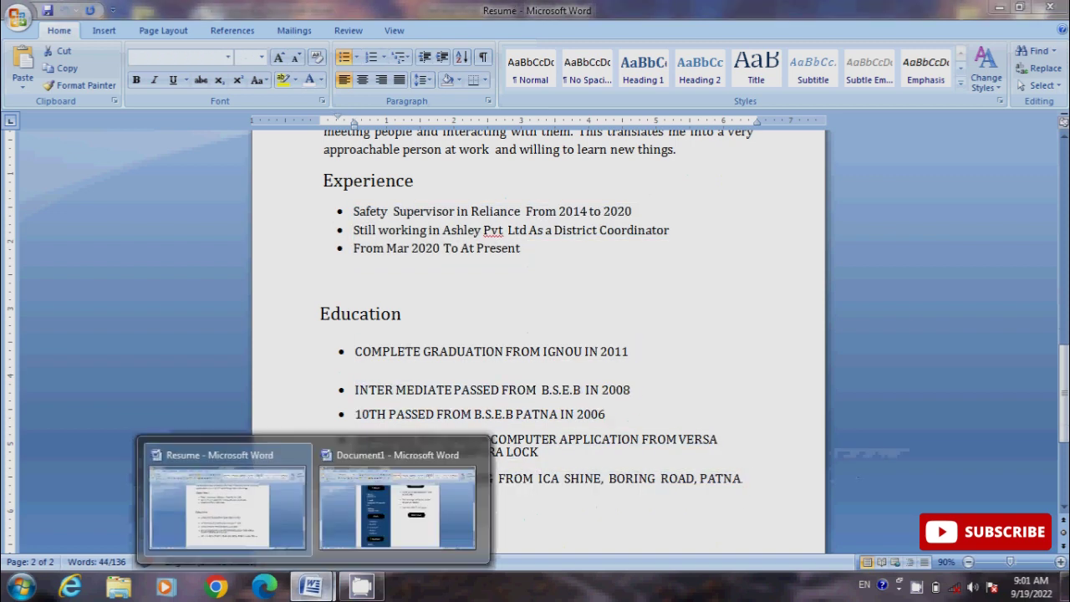
left_click(228, 502)
left_click(311, 587)
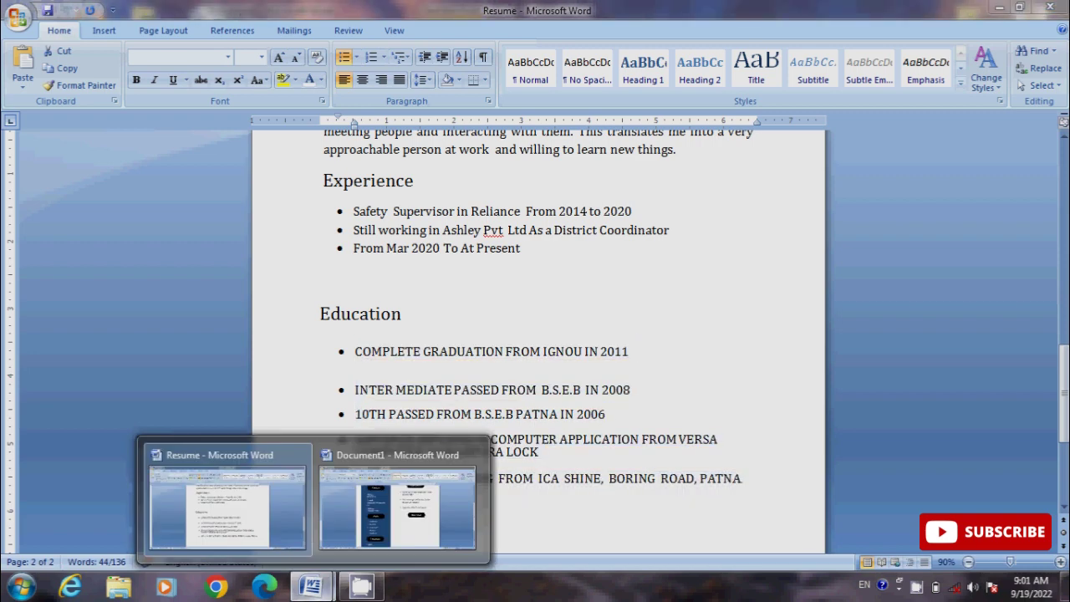
left_click(397, 506)
key("ctrl+v")
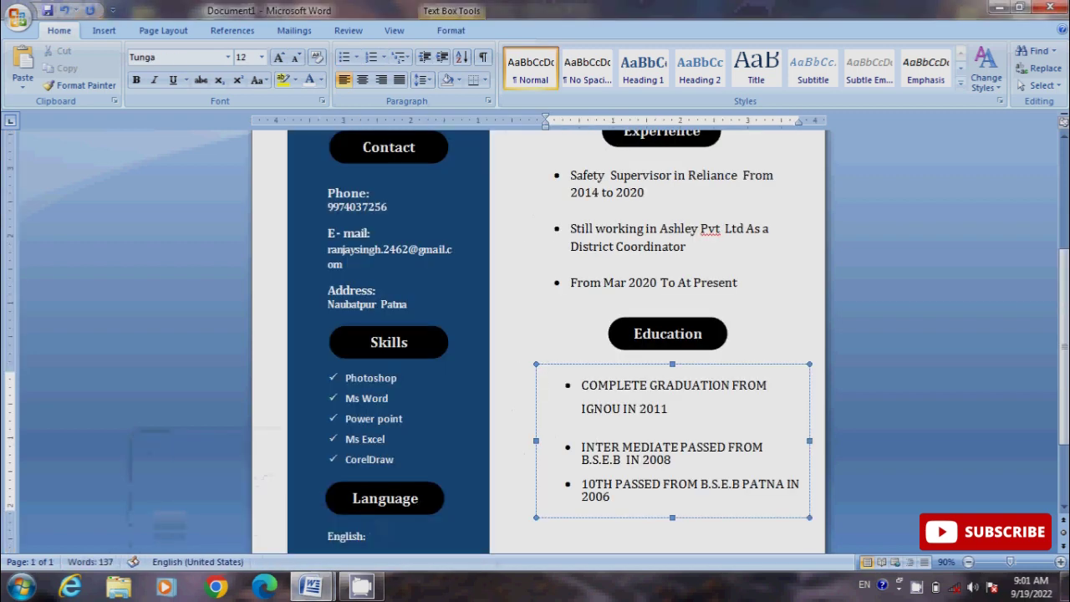
Step: Enlarge the Education box to show all five entries and bullet the MCSA line
scroll(669, 334, "down", 2)
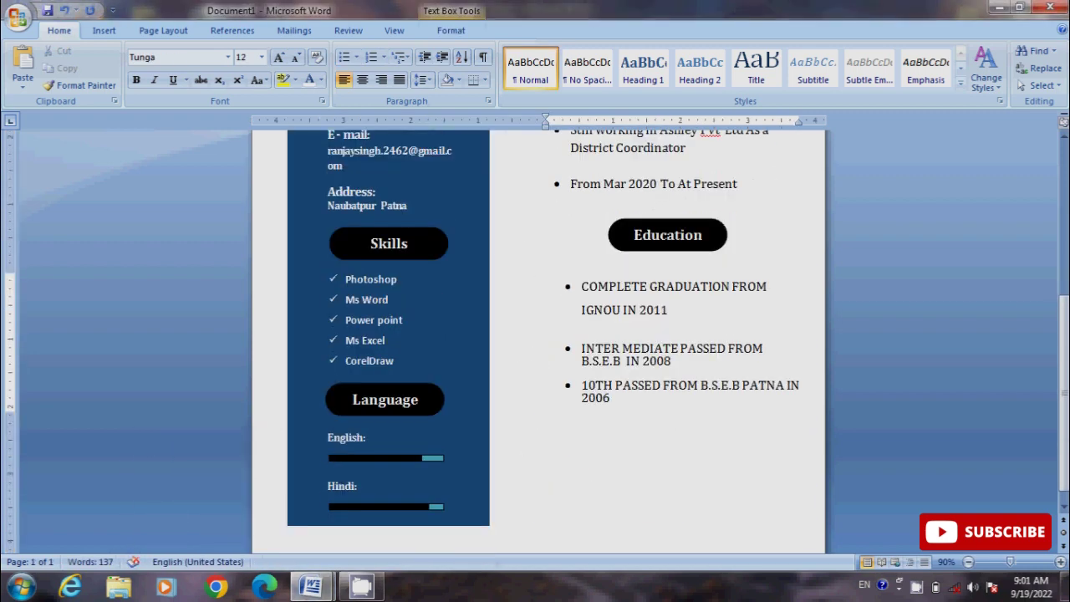
left_click_drag(672, 419, 672, 520)
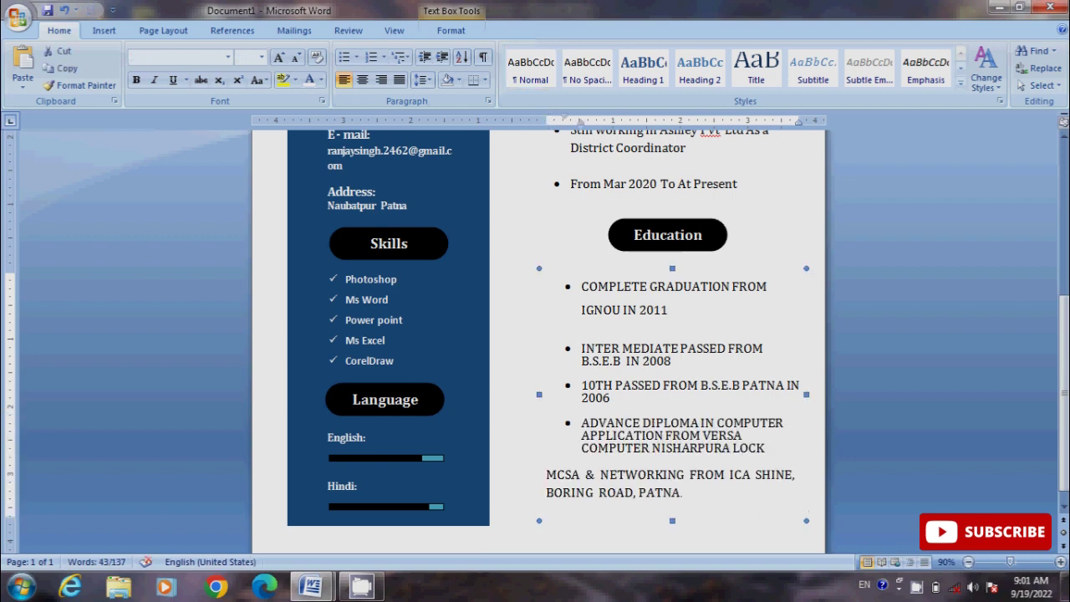
left_click(786, 475)
left_click(343, 56)
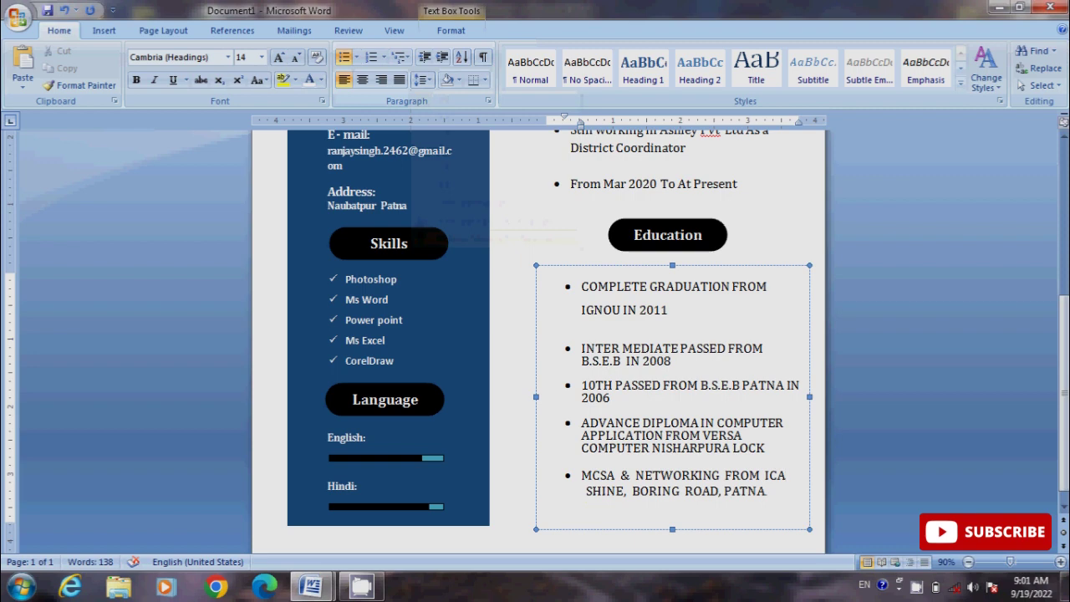
left_click(649, 491)
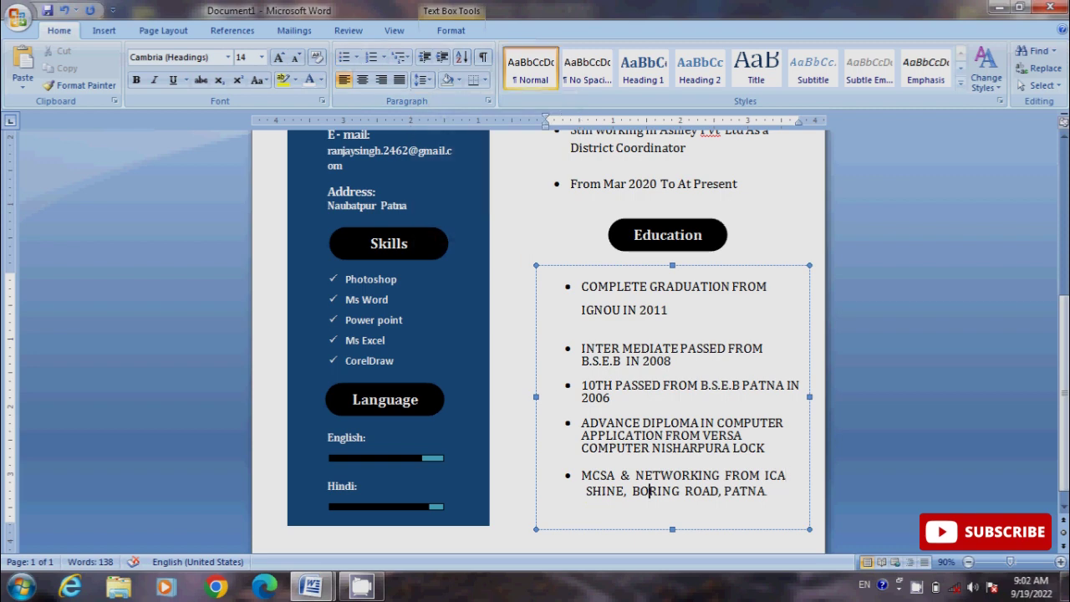
scroll(650, 492, "down", 1)
scroll(535, 334, "up", 5)
Step: Open the finished CV in Print Preview
scroll(535, 334, "down", 2)
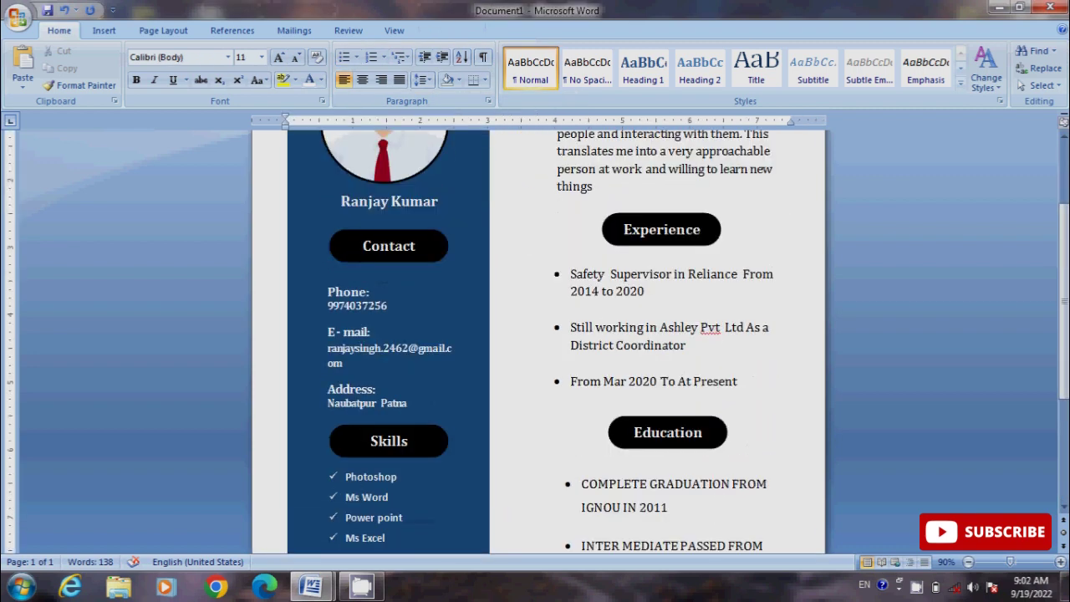
scroll(535, 334, "down", 2)
scroll(535, 335, "down", 1)
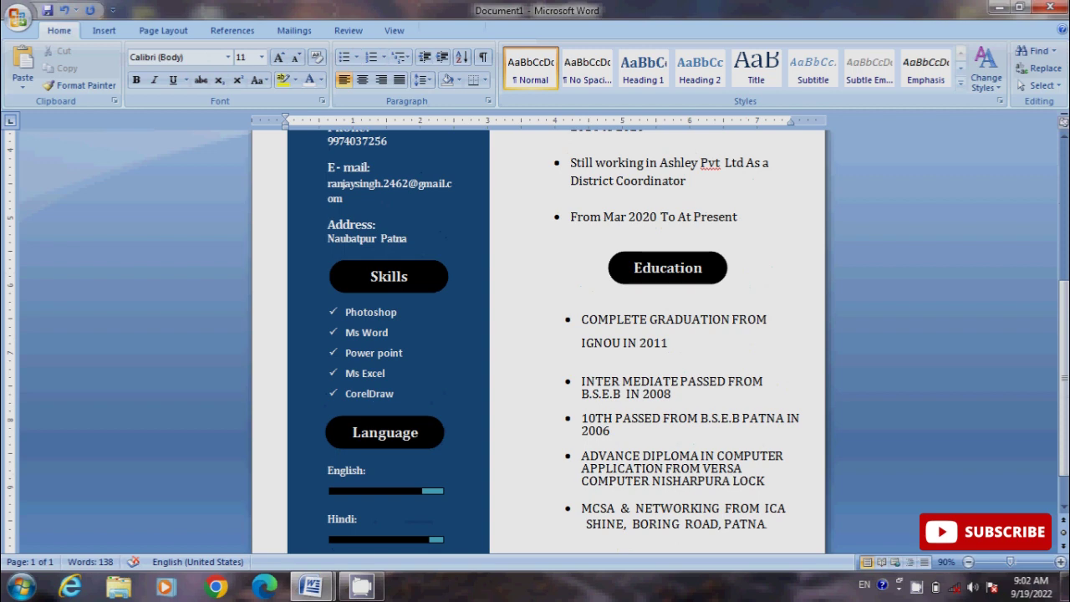
scroll(535, 335, "down", 1)
scroll(535, 335, "up", 1)
scroll(535, 334, "up", 2)
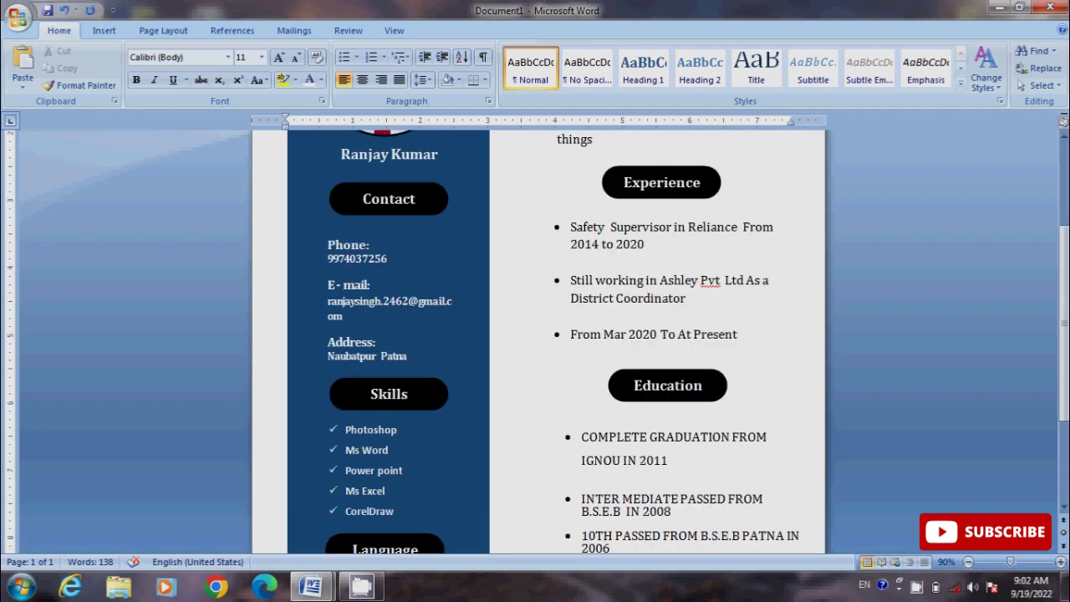
scroll(535, 335, "up", 3)
scroll(535, 335, "up", 1)
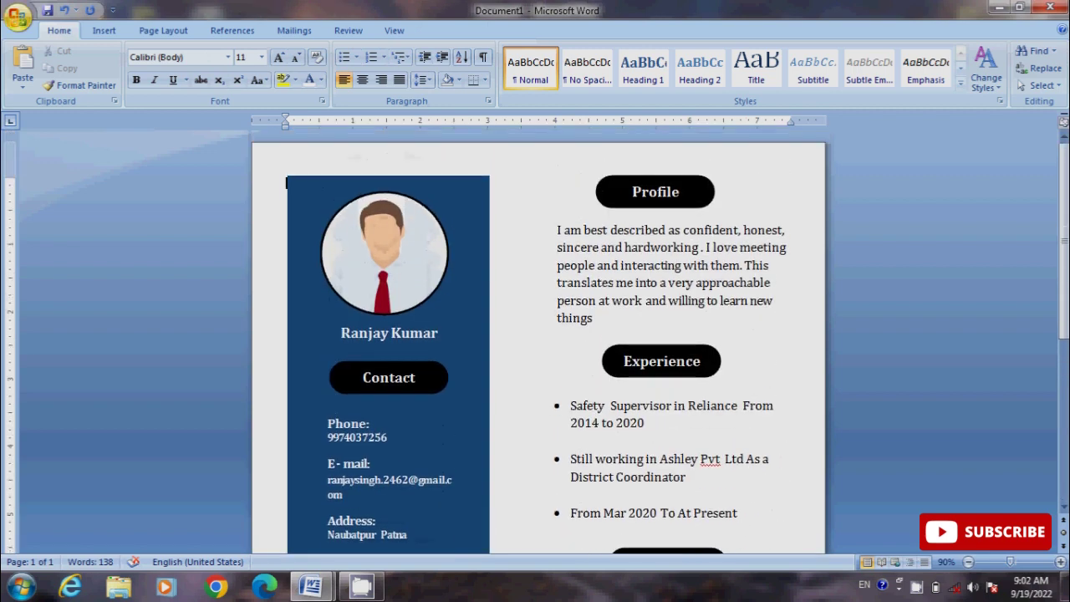
left_click(17, 17)
mouse_move(50, 191)
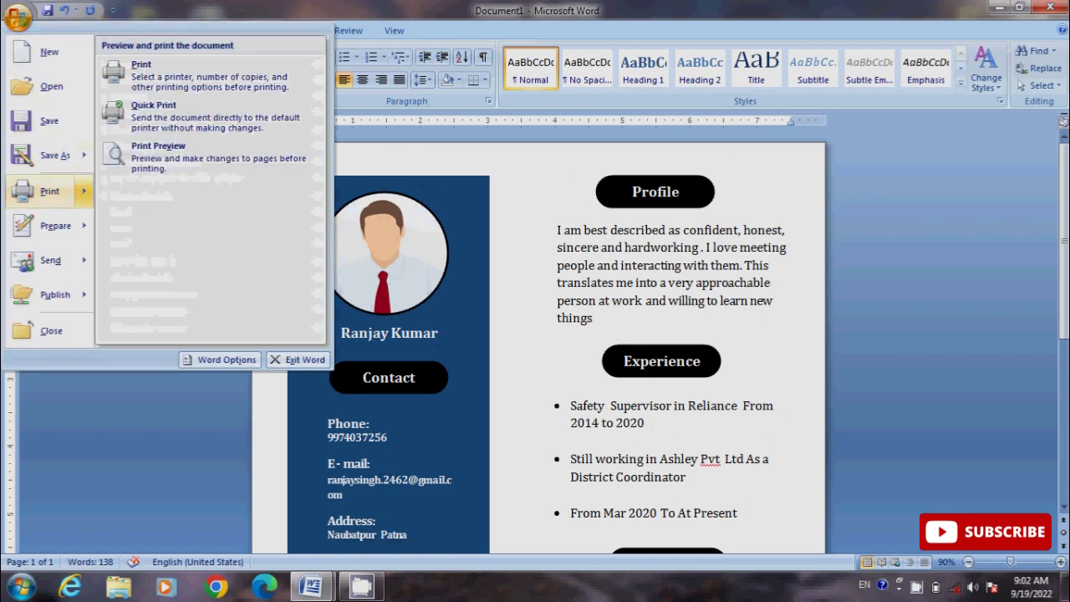
left_click(167, 215)
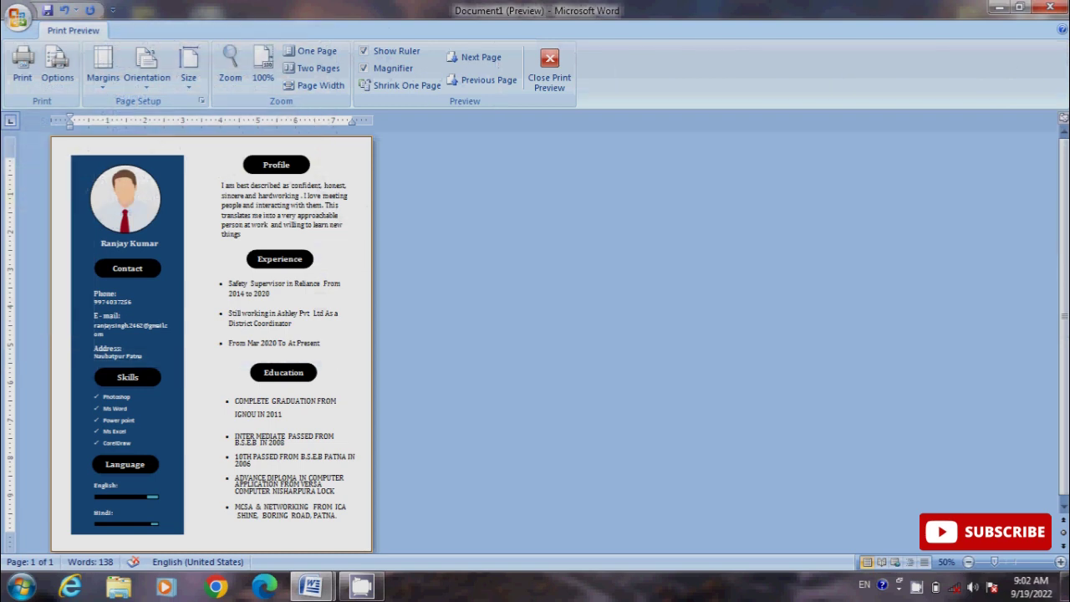
Step: Open the Print dialog, then close it without printing
left_click(22, 62)
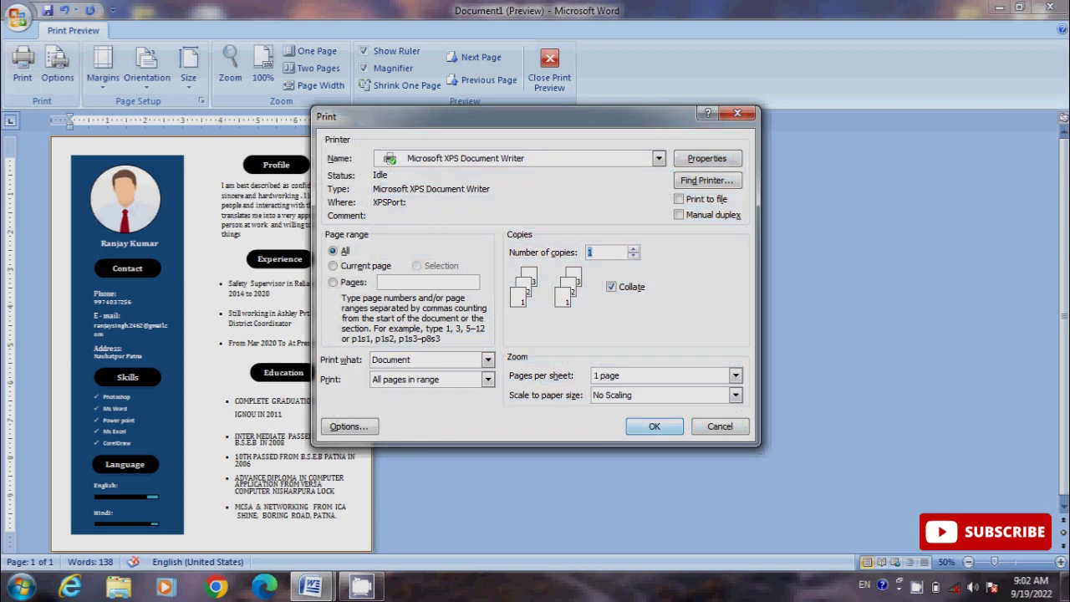
left_click(738, 113)
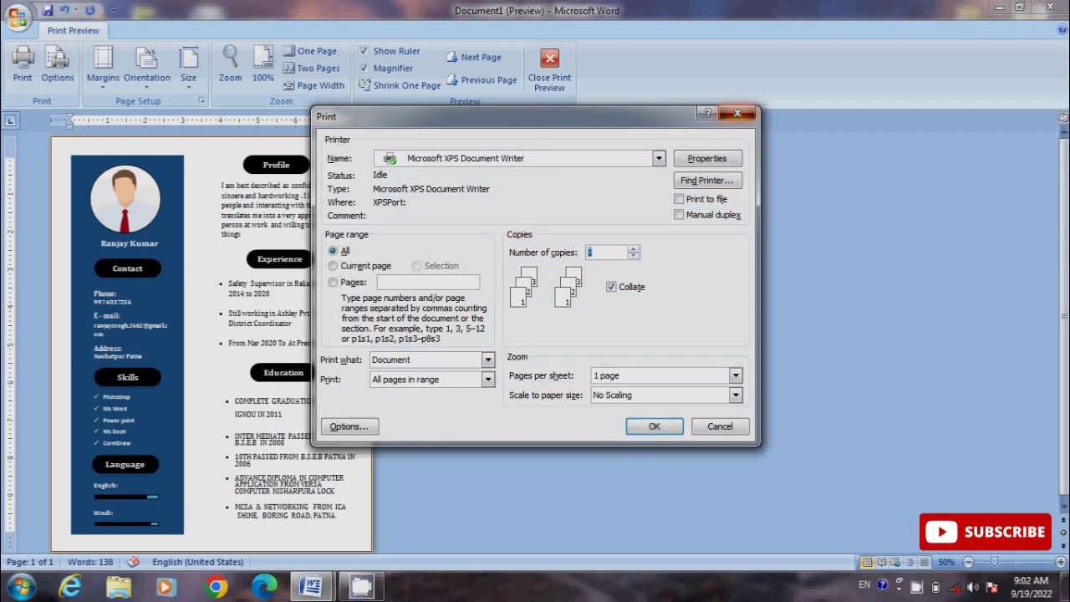
left_click(46, 10)
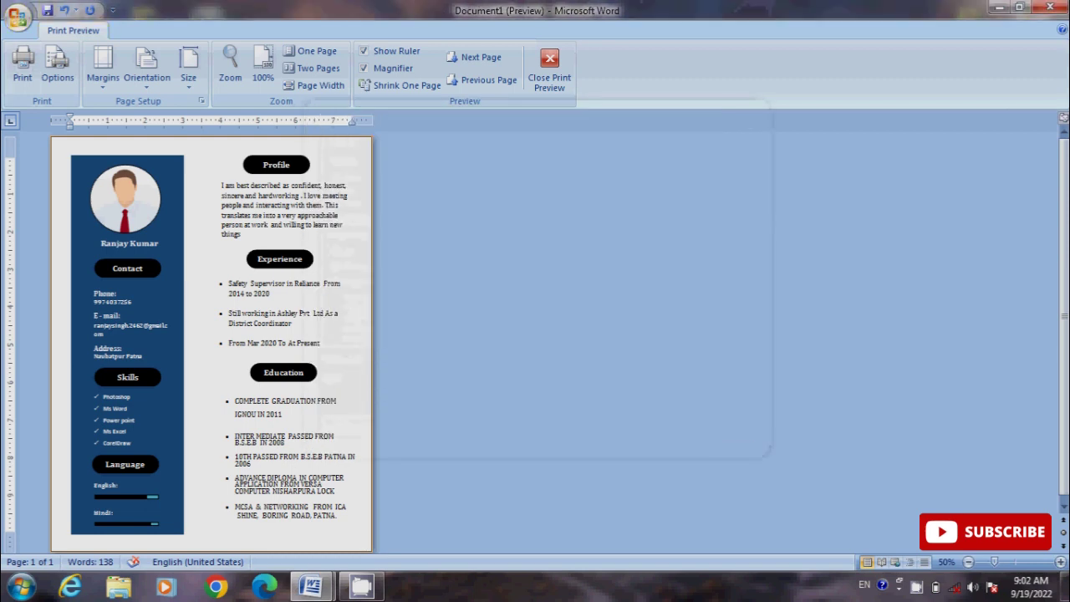
Step: Save the CV as 'Cv' on the Desktop and close Print Preview
type("Cv")
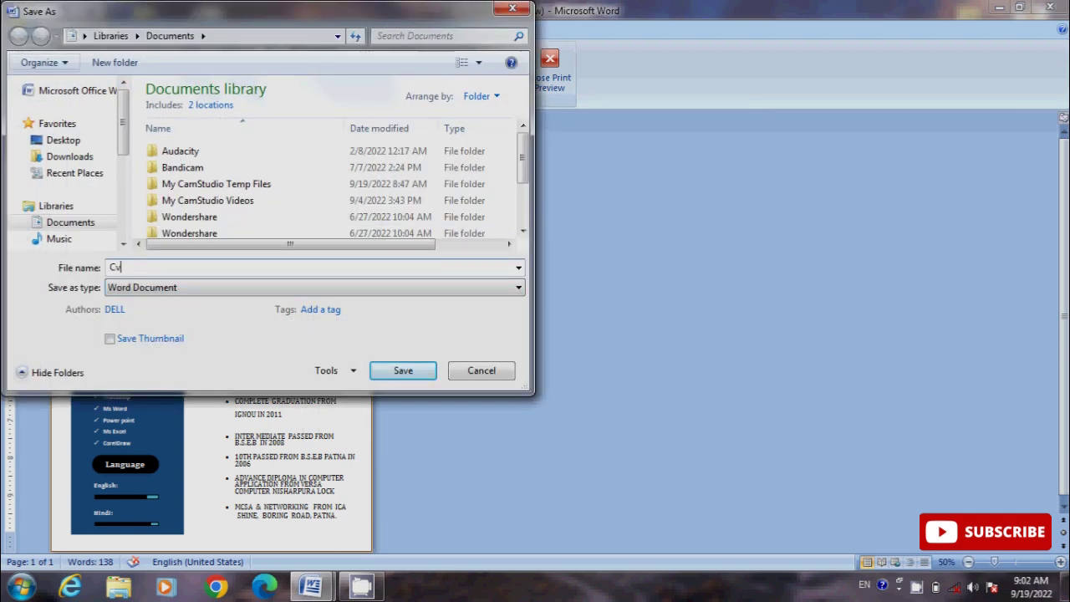
left_click(63, 140)
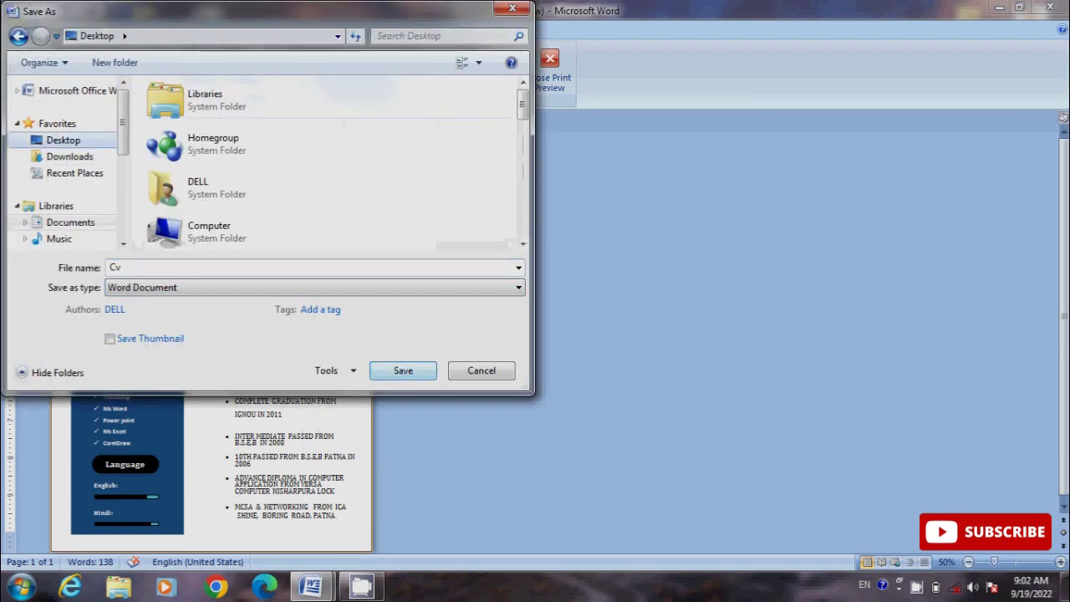
left_click(403, 370)
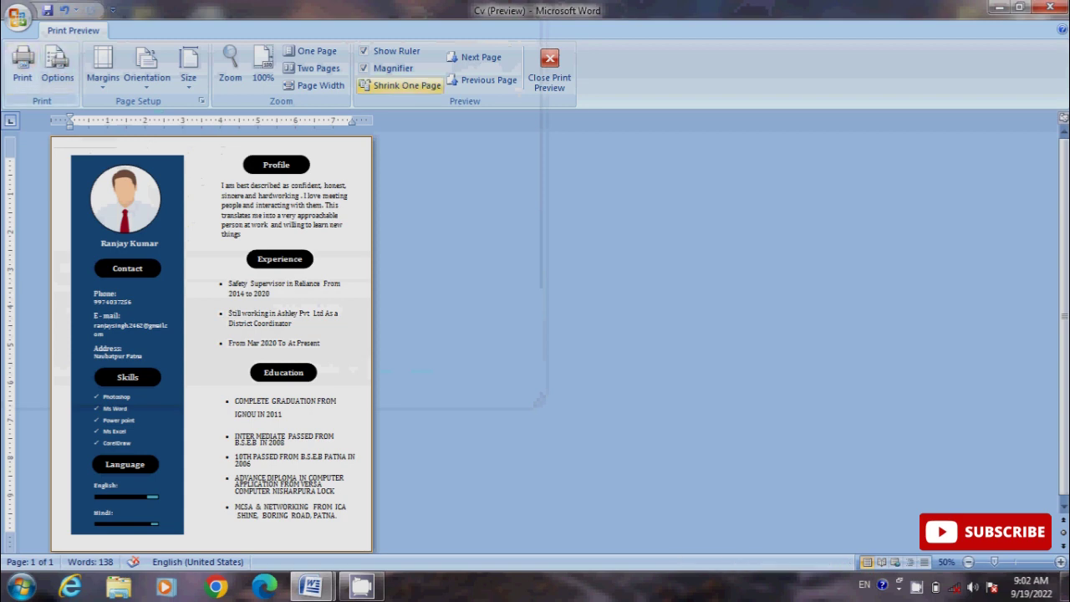
left_click(550, 68)
scroll(539, 340, "down", 2)
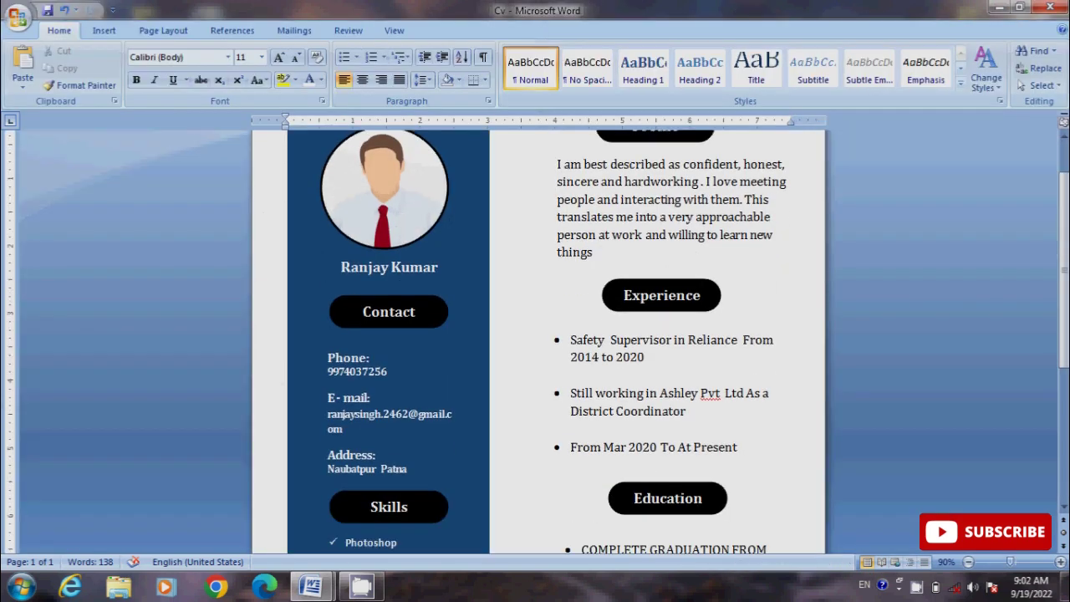
scroll(538, 340, "down", 2)
scroll(538, 340, "down", 4)
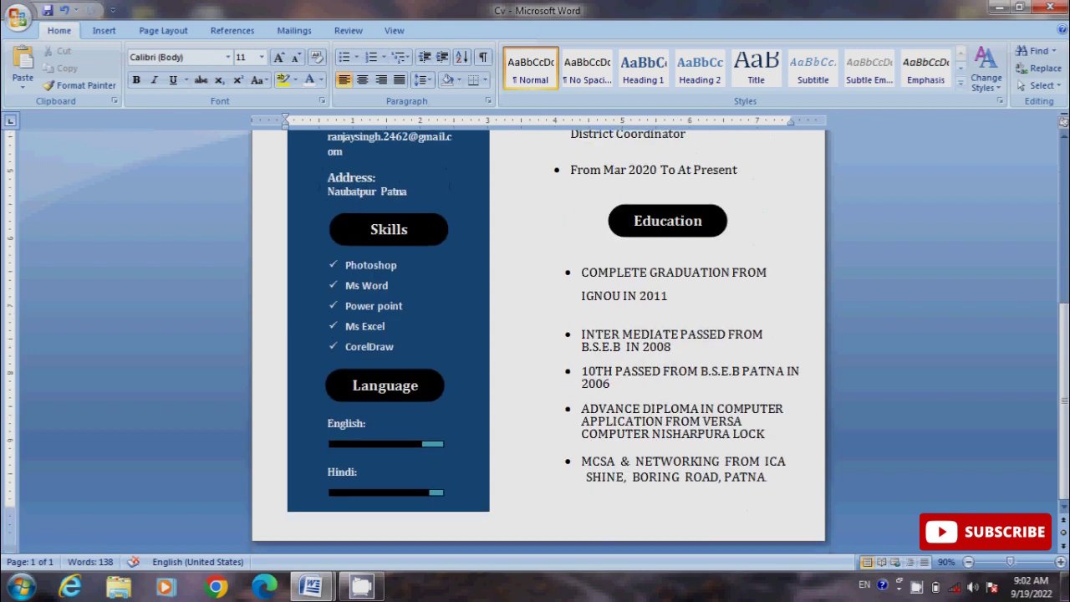
scroll(538, 340, "up", 4)
scroll(538, 340, "up", 2)
scroll(538, 340, "up", 2)
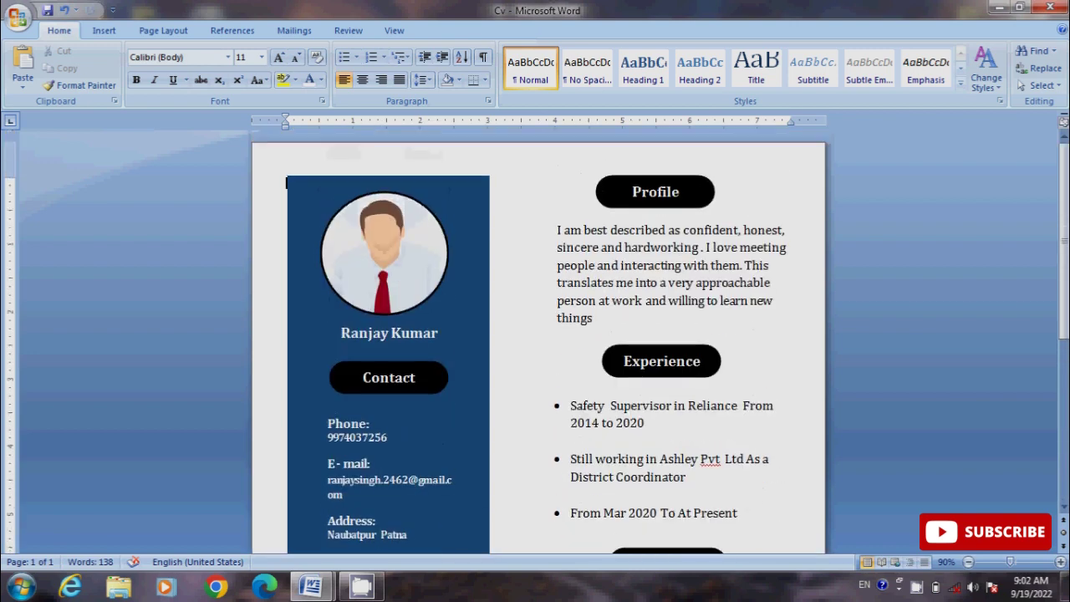